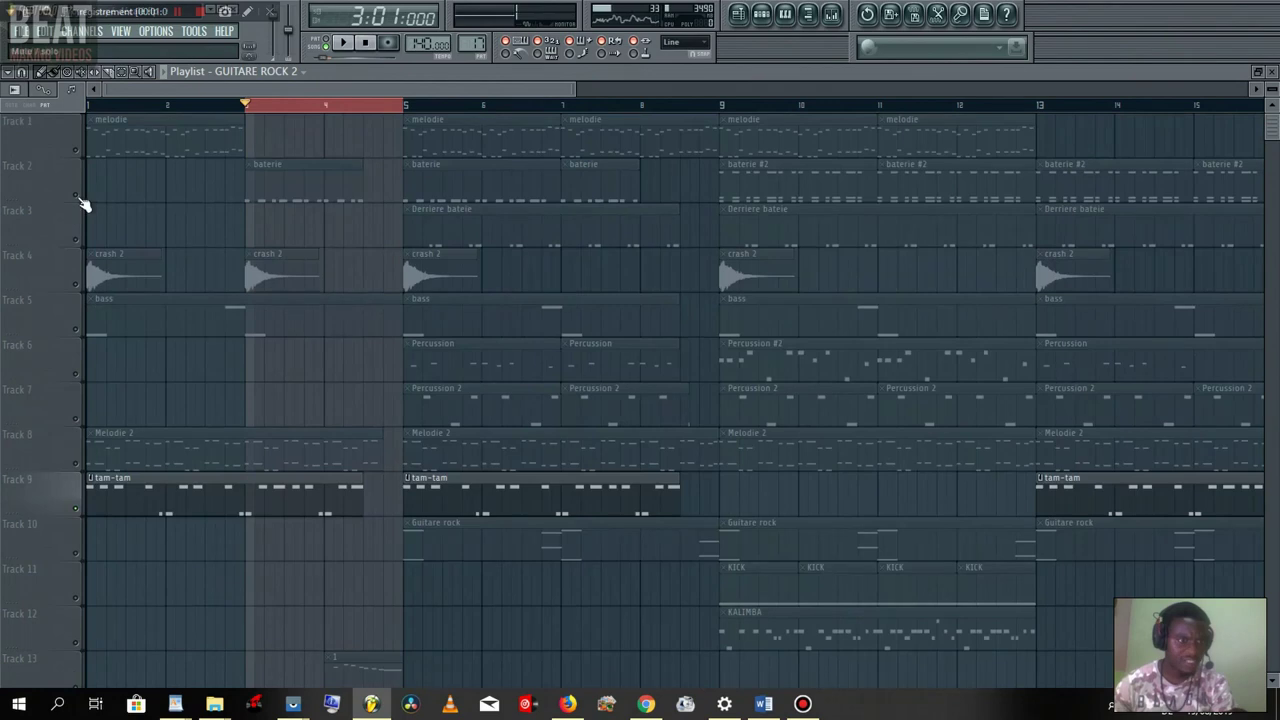
- Unmute the baterie parts on Track 2 and play them together with the tam-tam parts on Track 9
left_click(80, 198)
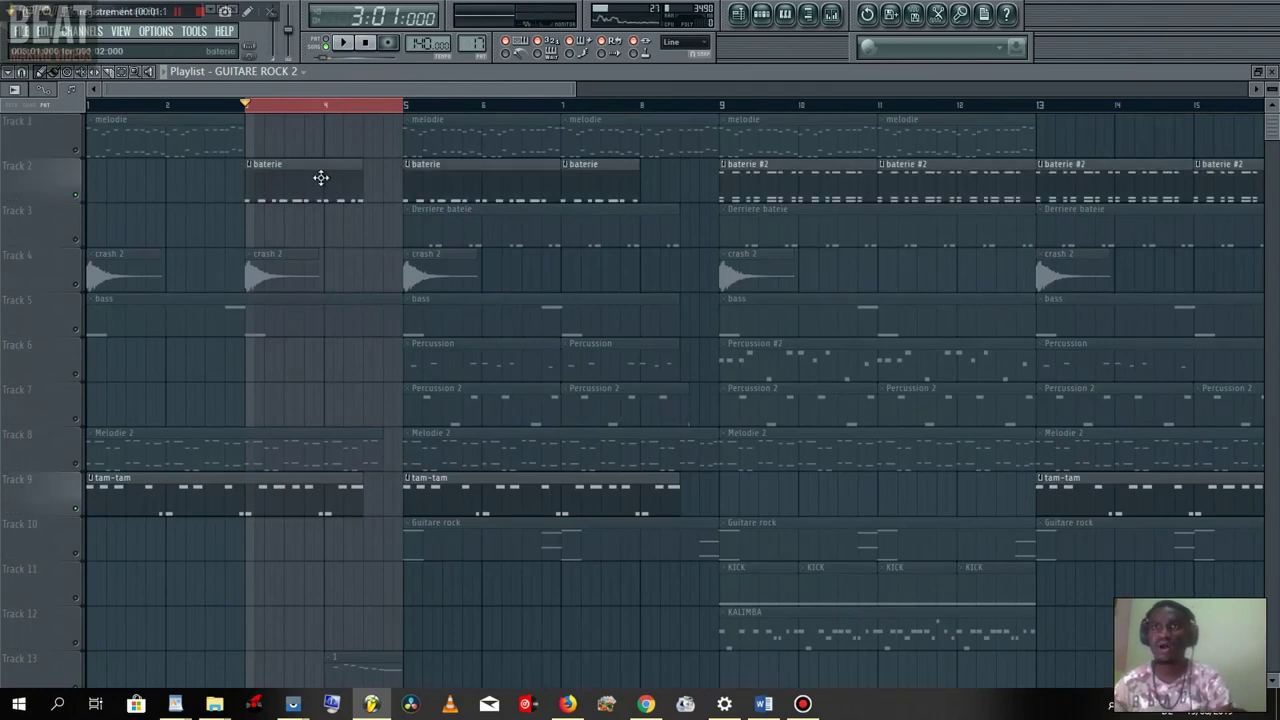
key("space")
scroll(358, 275, "down", 1)
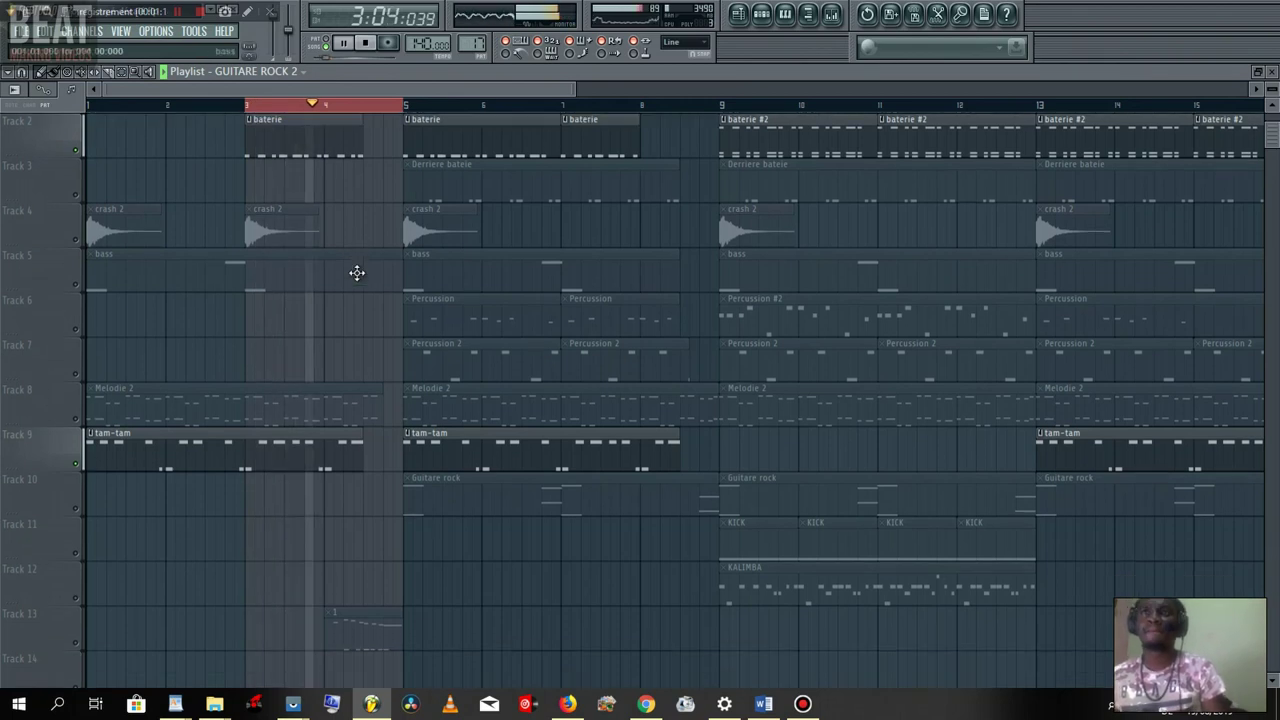
key("space")
- Open the reFX Nexus #2 notes of the GUITARE ROCK clip on Track 22 in the piano roll and play them
scroll(362, 539, "down", 5)
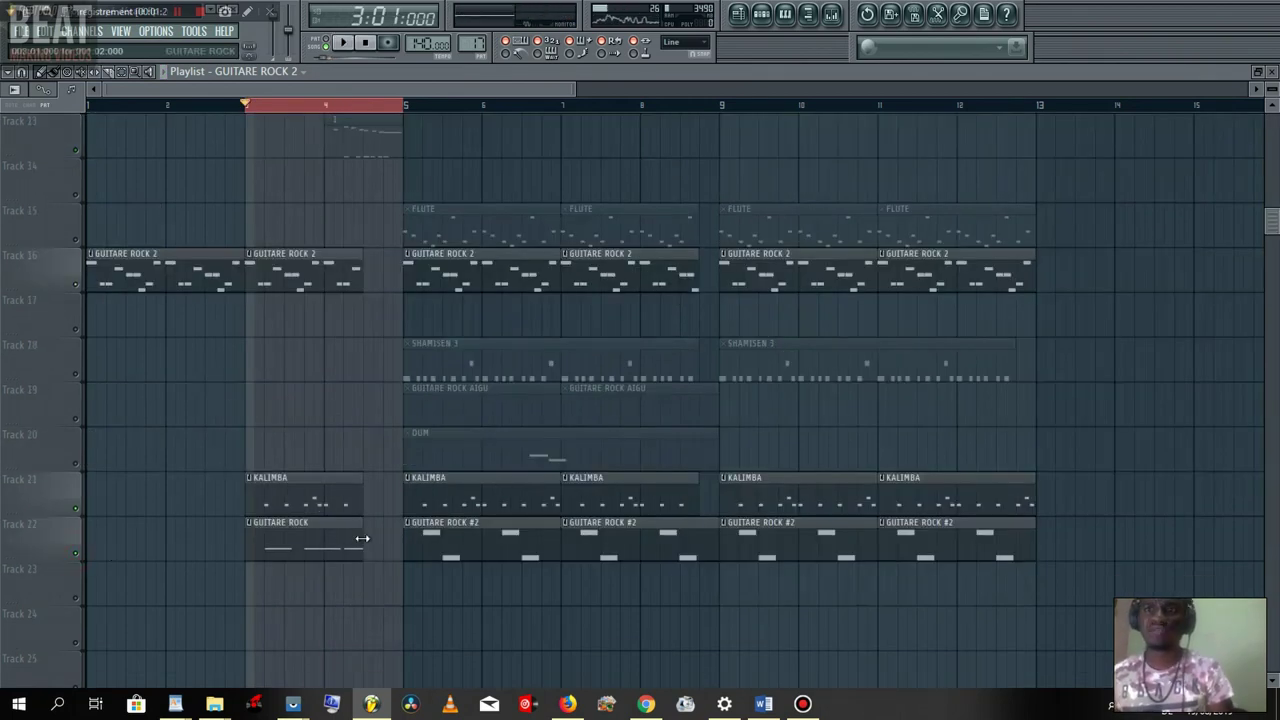
double_click(340, 541)
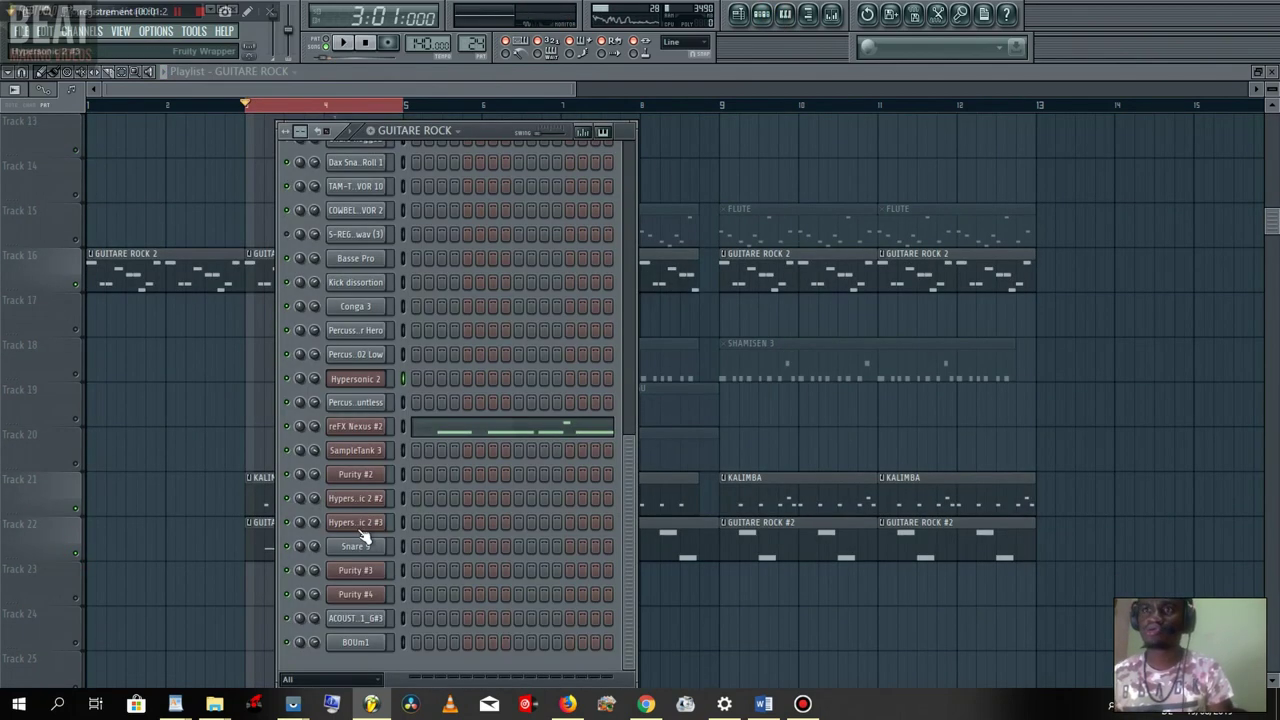
left_click(445, 440)
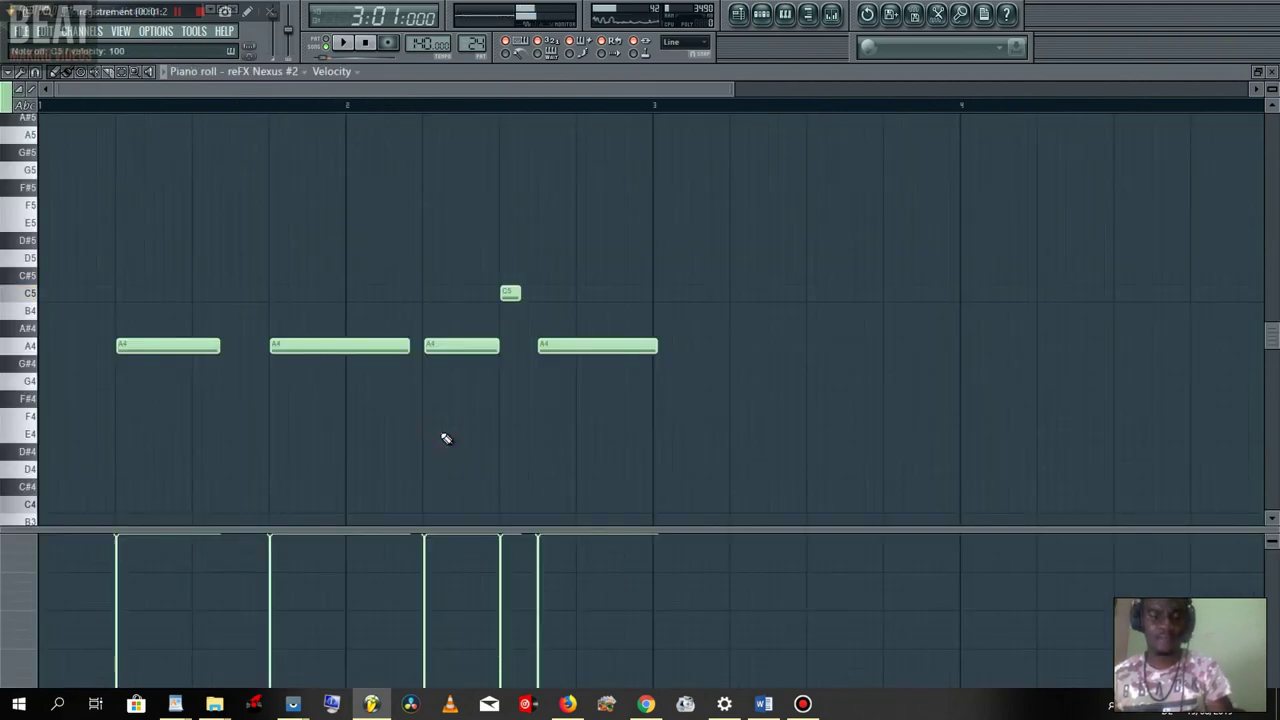
key("space")
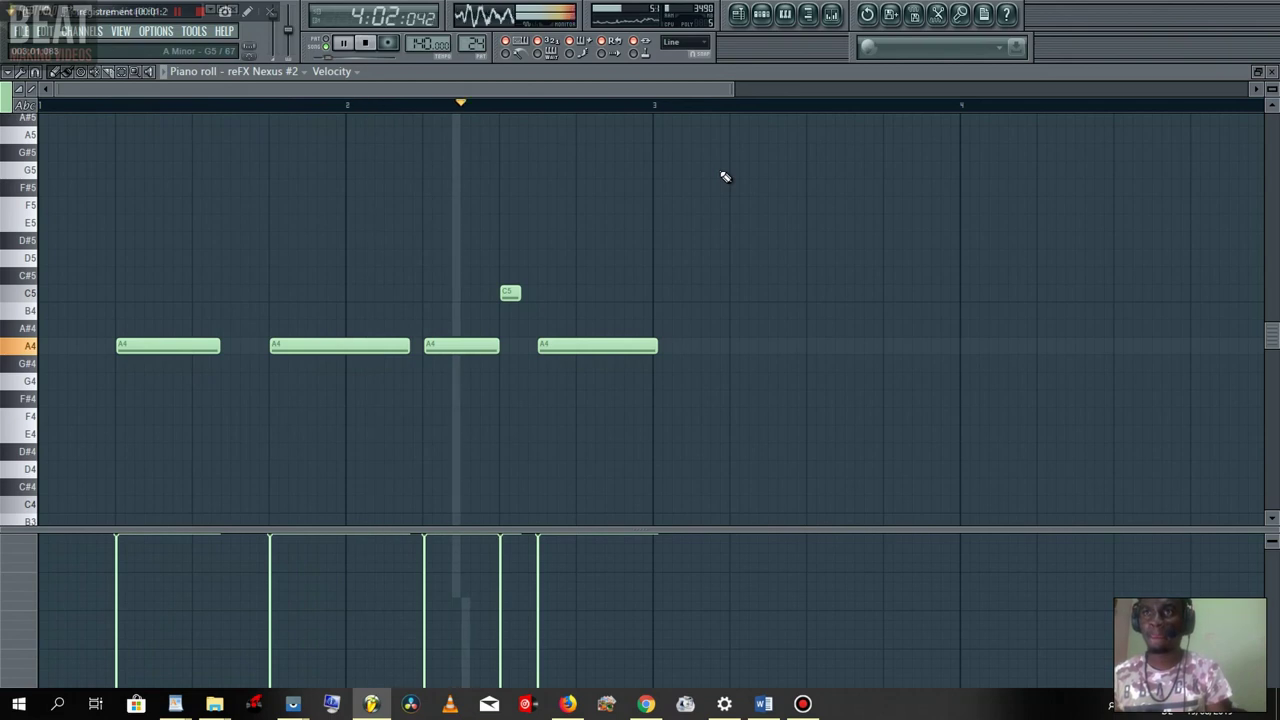
- Return to the playlist, unmute Track 13, make its pattern 1 clip the current pattern, and stop playback
key("F5")
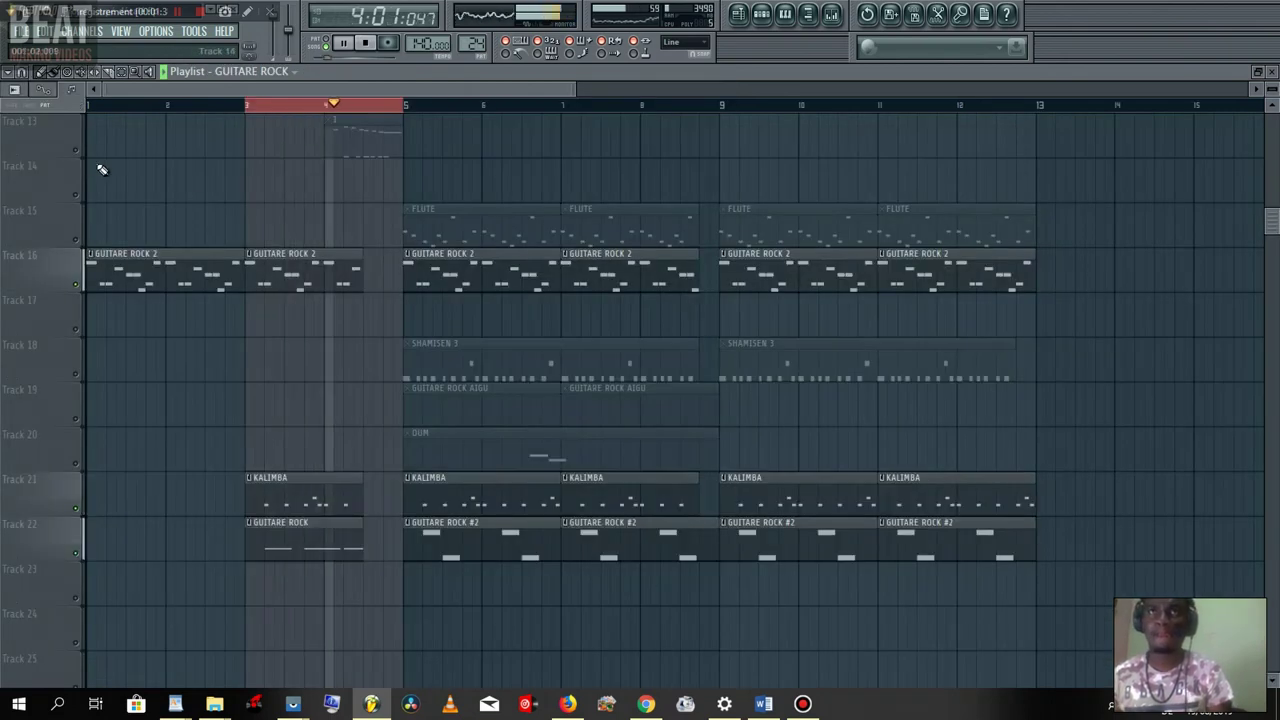
left_click(76, 150)
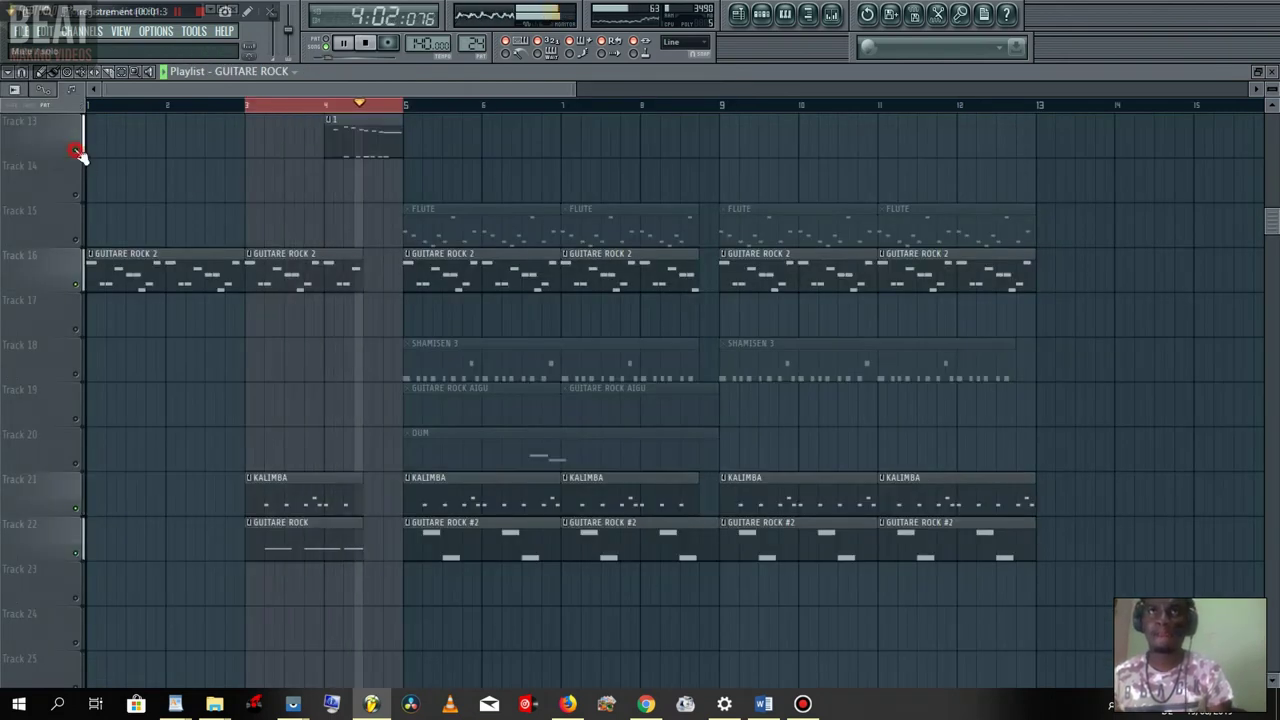
left_click(390, 139)
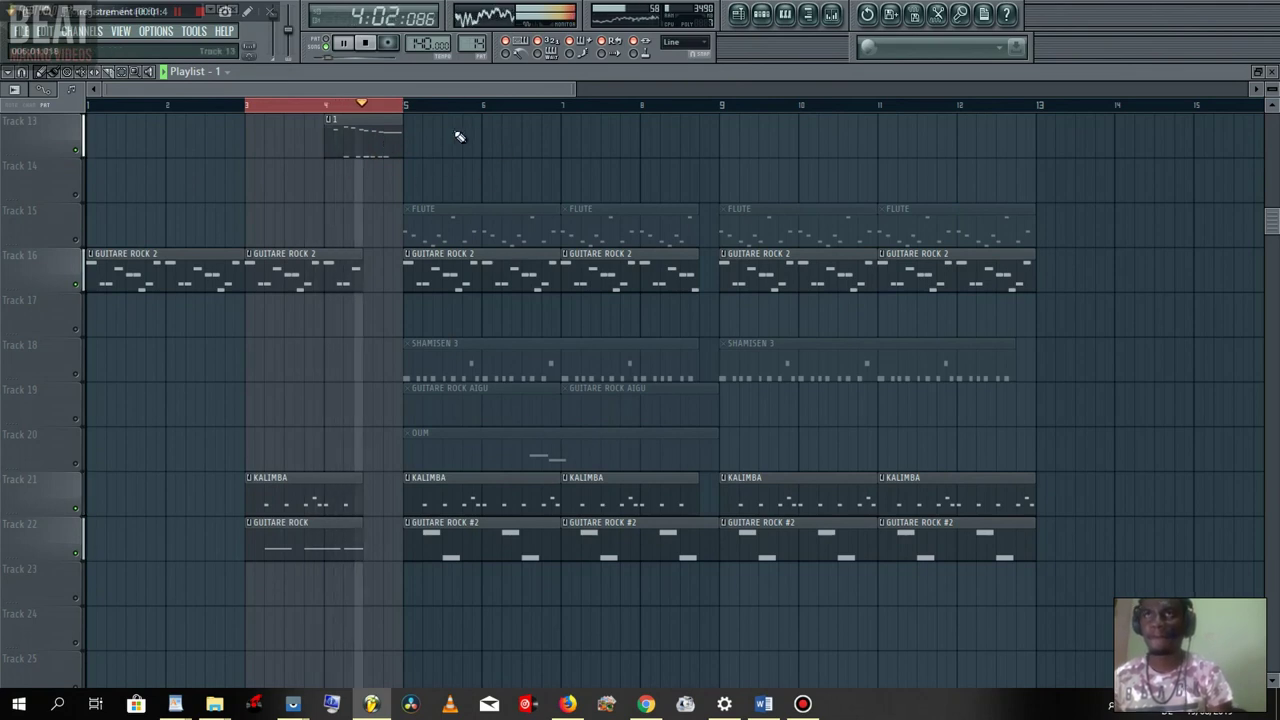
key("space")
- Set the playlist's playback loop to bar 4, spanning the pattern 1 clip, and deselect all clips
scroll(404, 226, "up", 1)
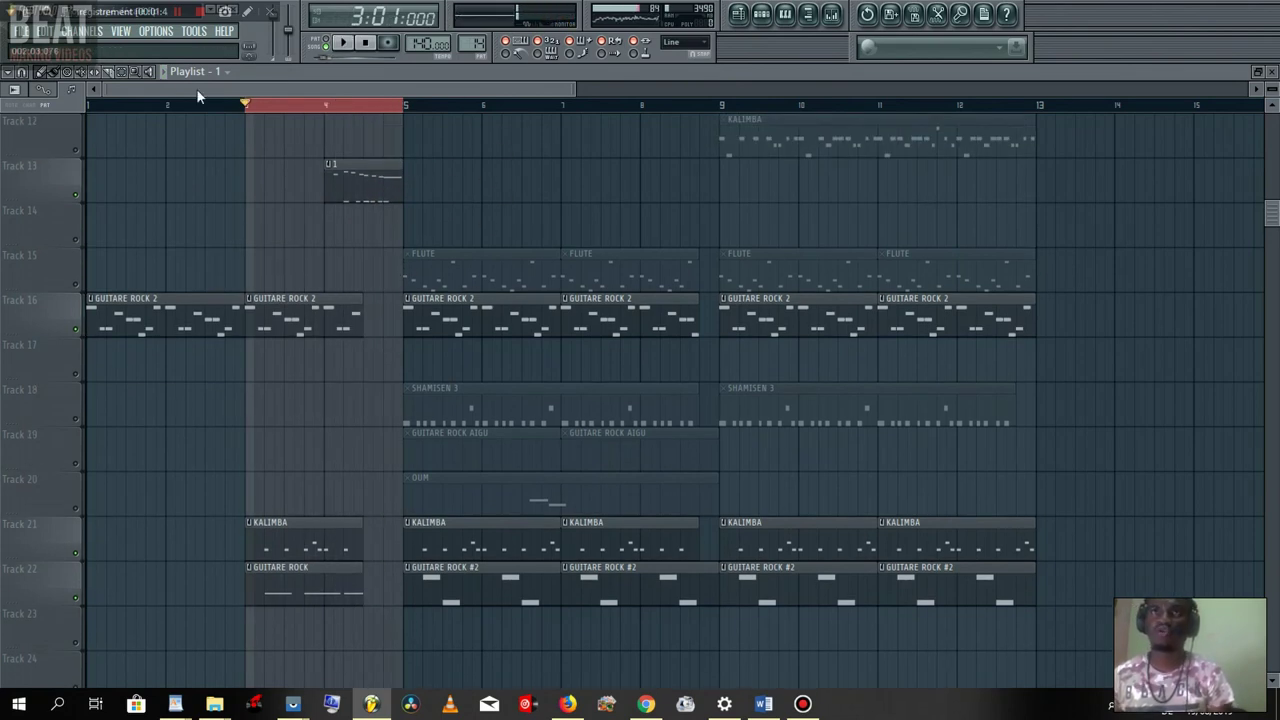
left_click(123, 73)
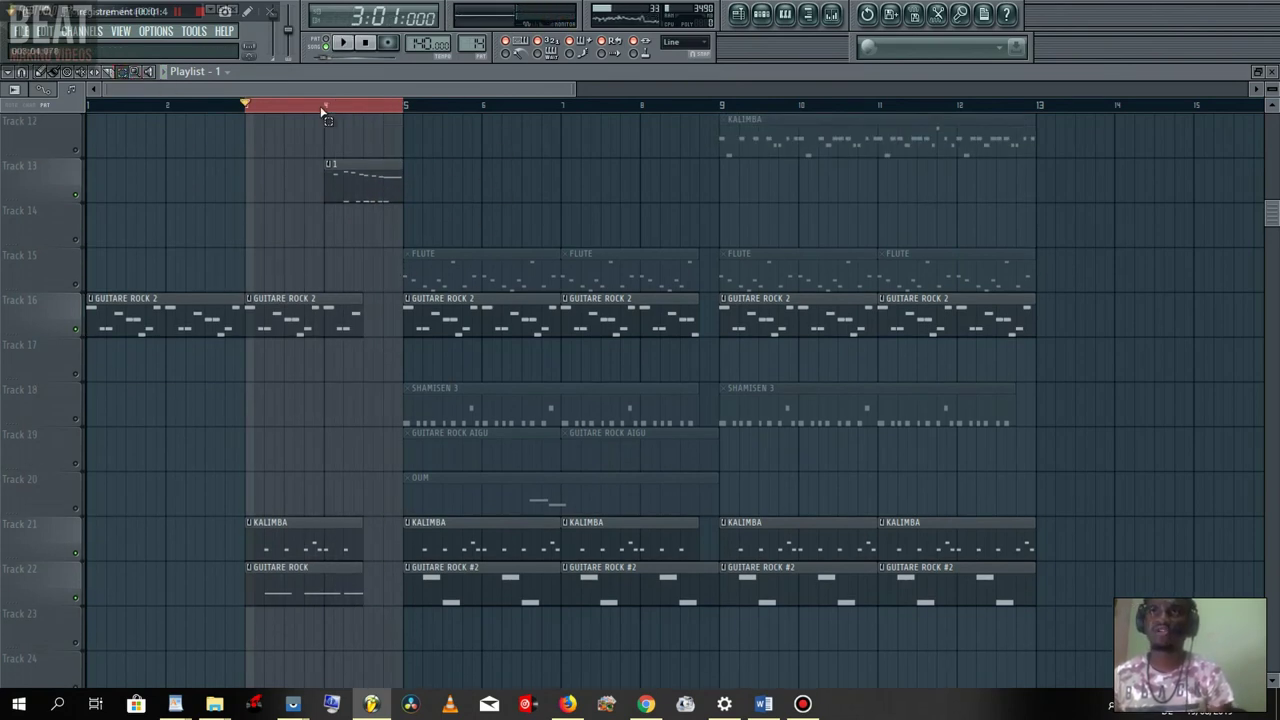
left_click_drag(330, 112, 399, 112)
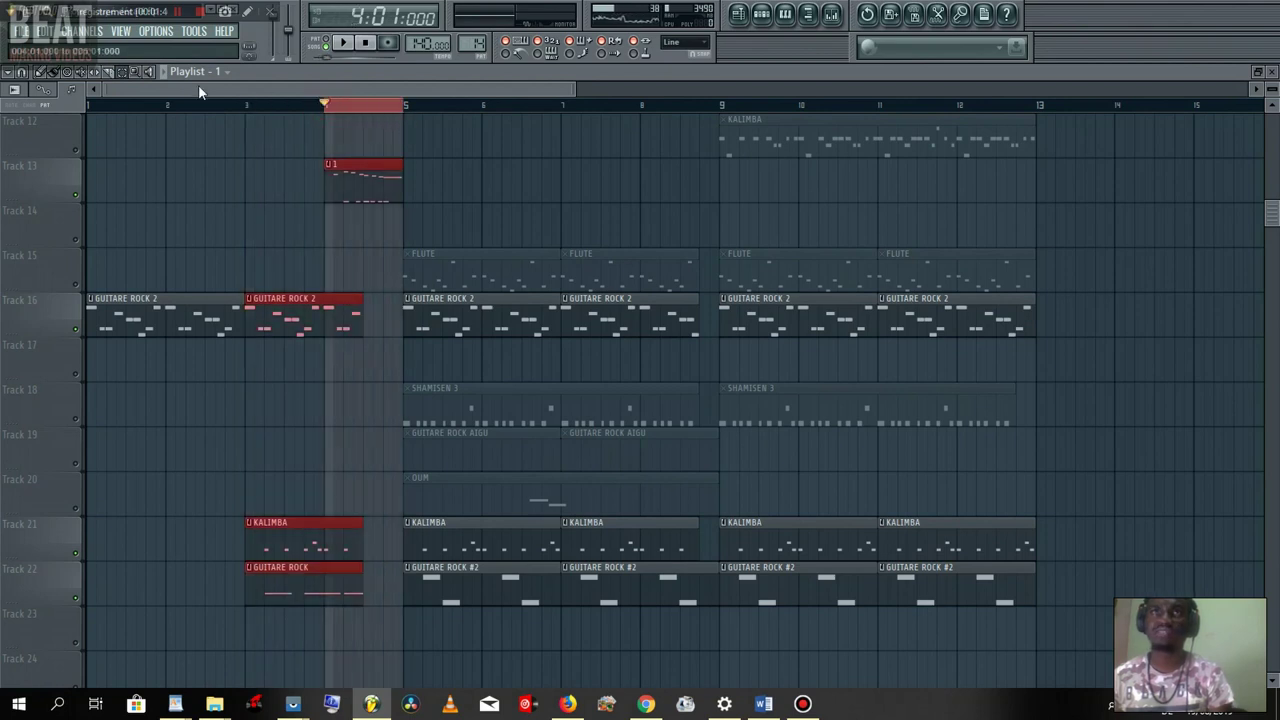
left_click(451, 166)
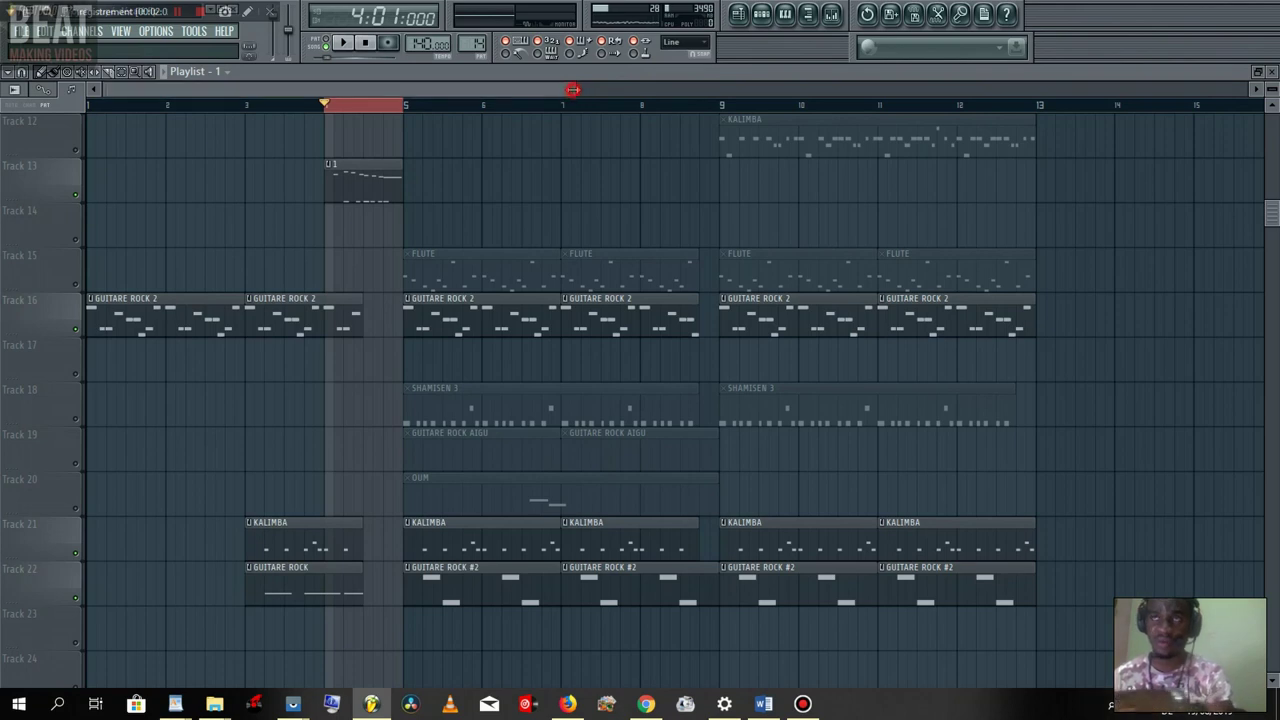
left_click_drag(573, 89, 597, 89)
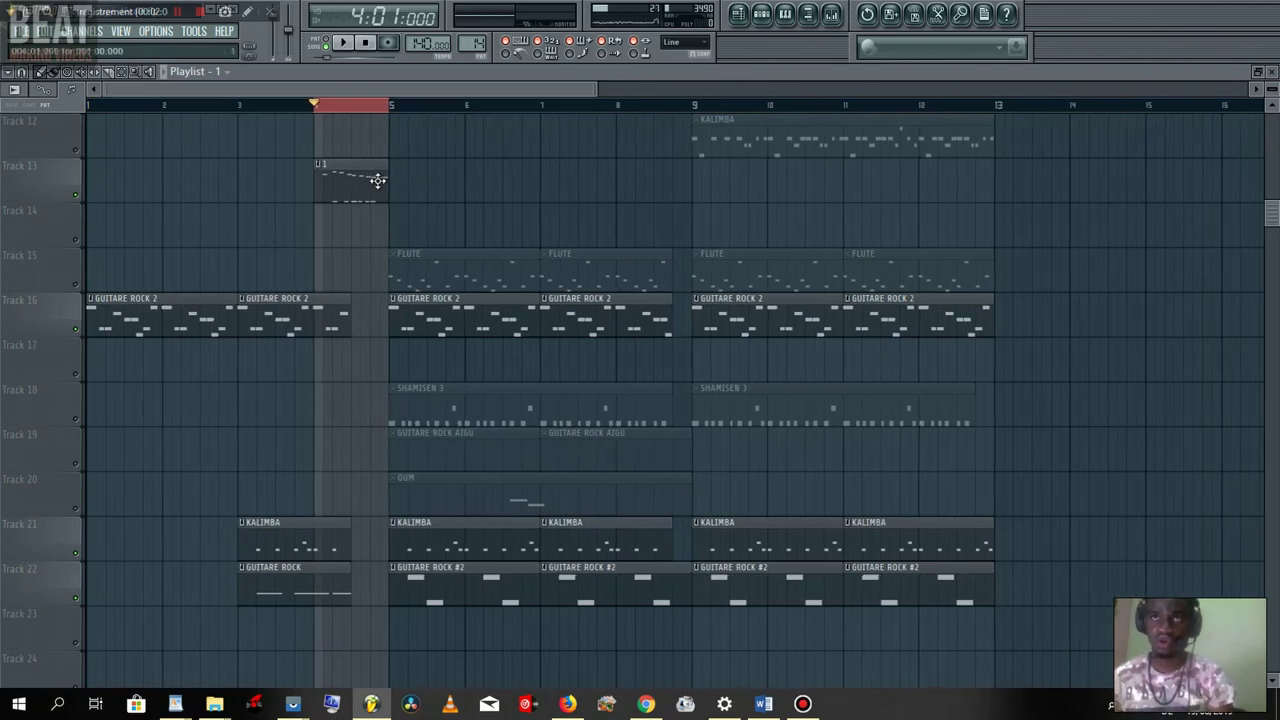
- Show pattern 1 in the channel rack and look through the channels it uses while playing the loop briefly
left_click(763, 18)
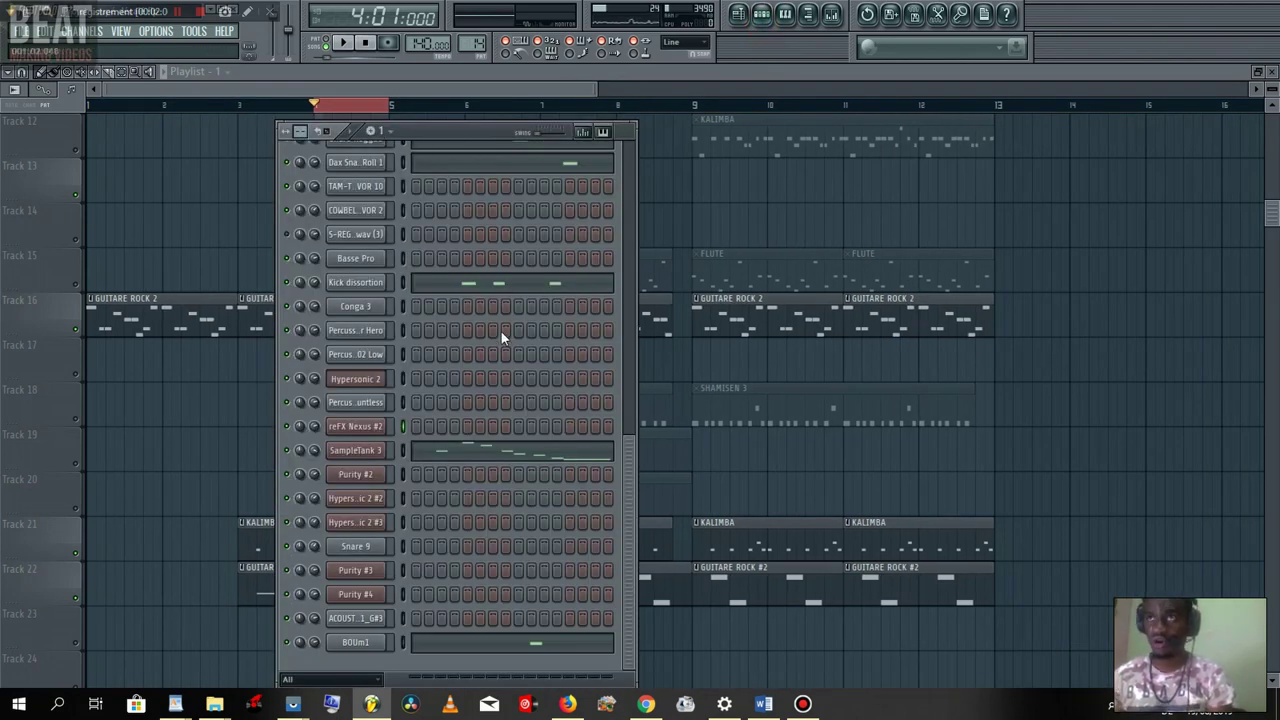
scroll(501, 331, "down", 5)
scroll(500, 330, "up", 3)
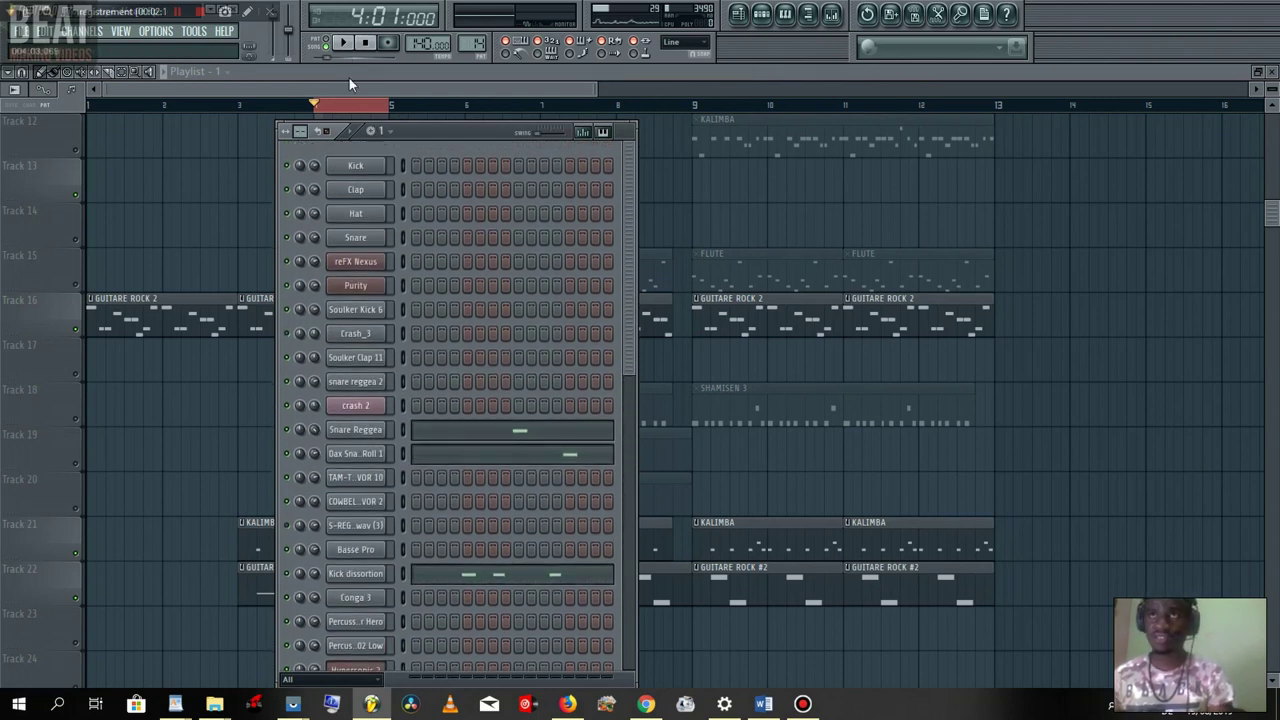
left_click(342, 42)
scroll(502, 340, "down", 3)
key("space")
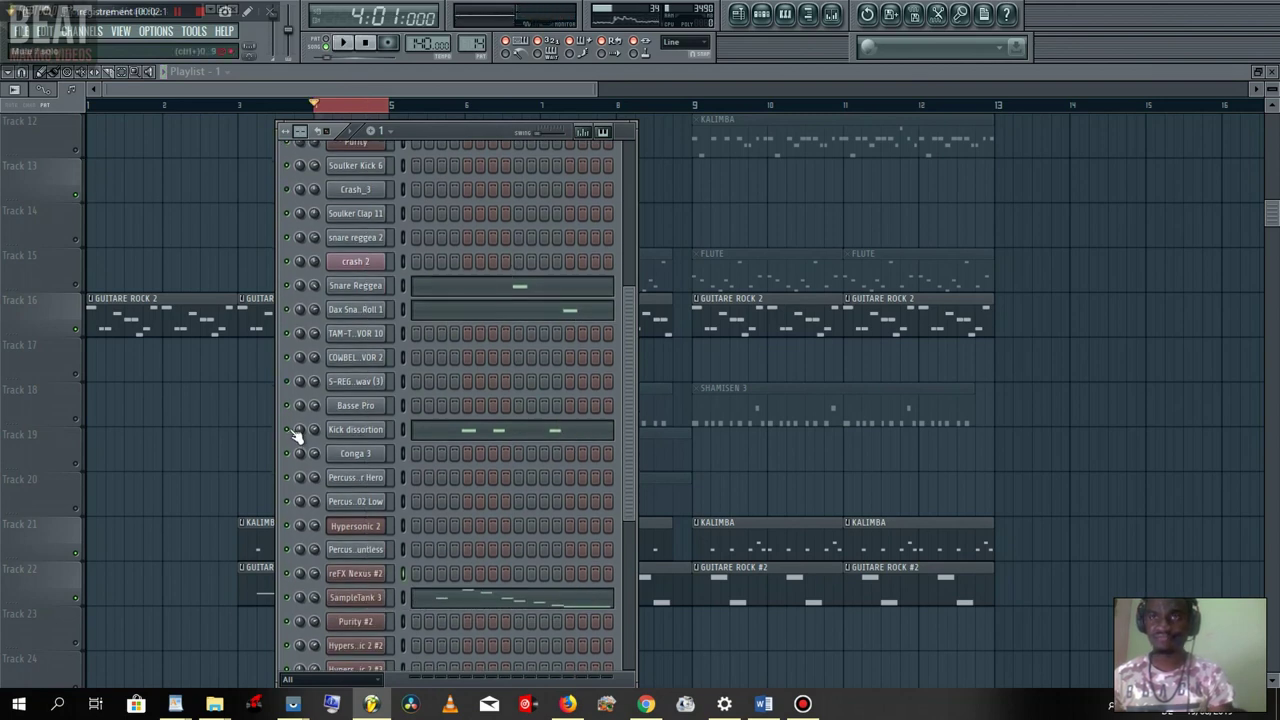
- Play the looped bar again to listen to pattern 1's channels, from Kick distortion down to BOUm1
key("space")
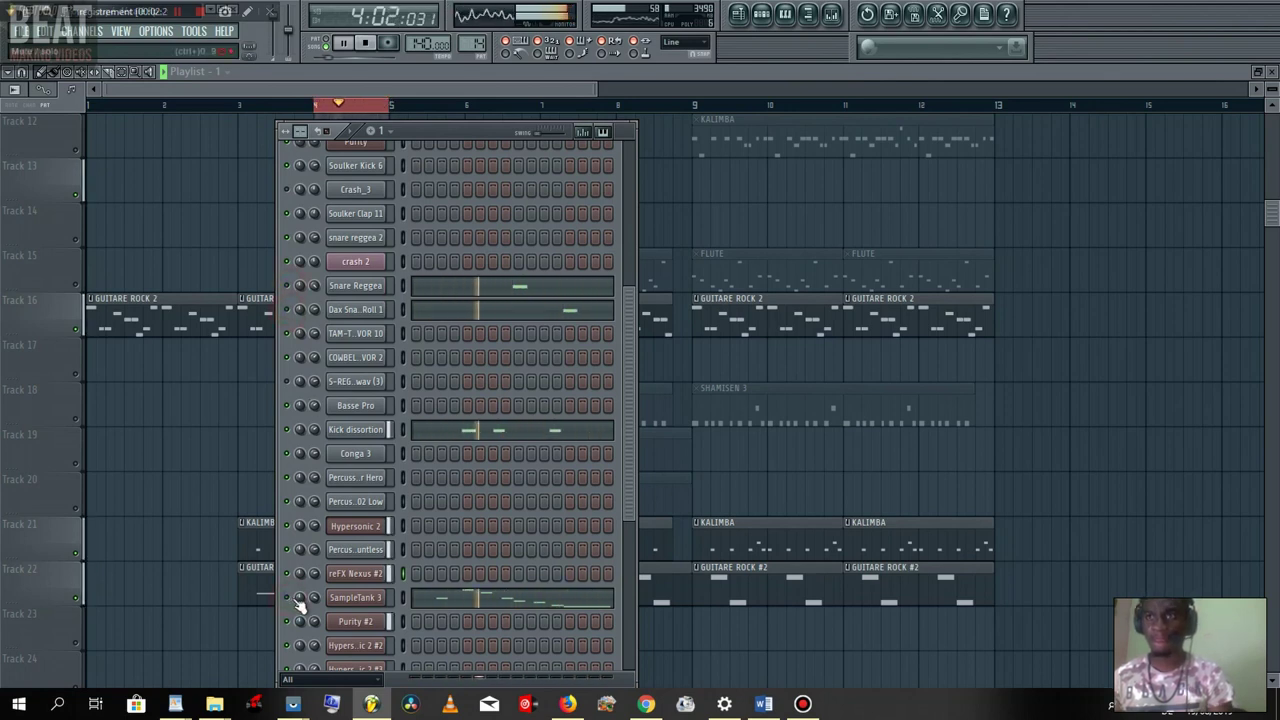
key("space")
scroll(401, 479, "down", 3)
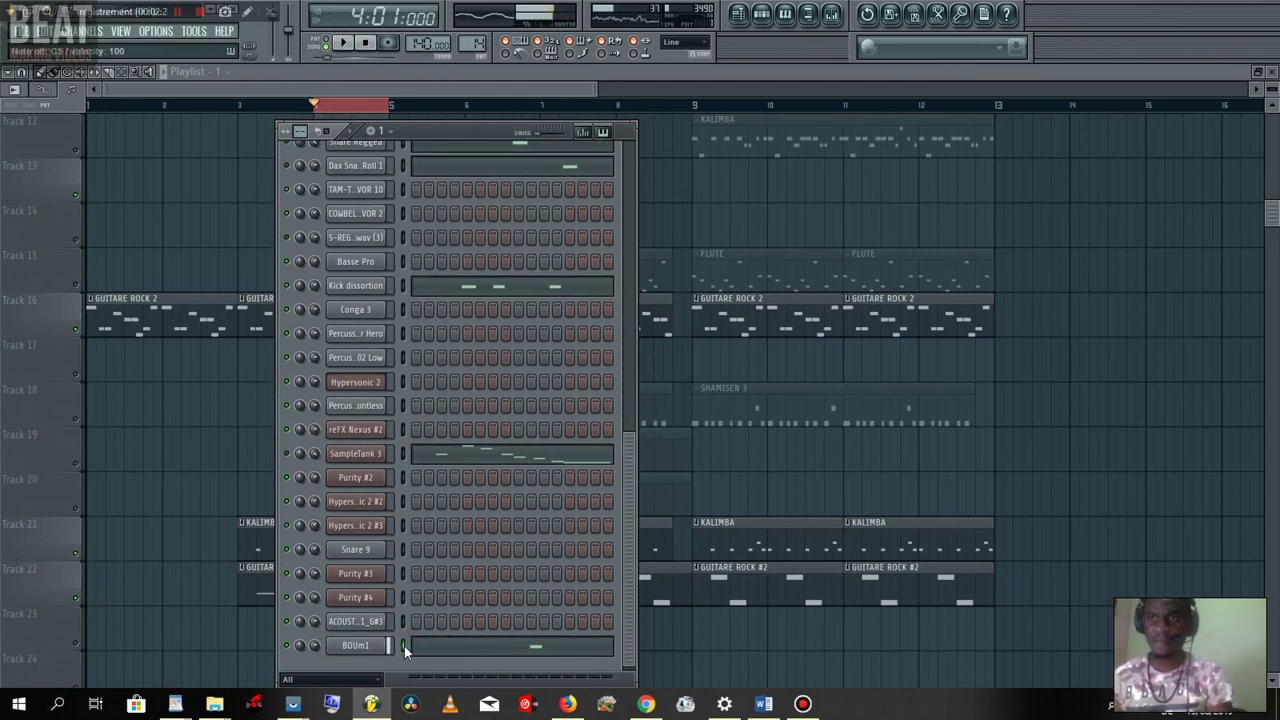
key("space")
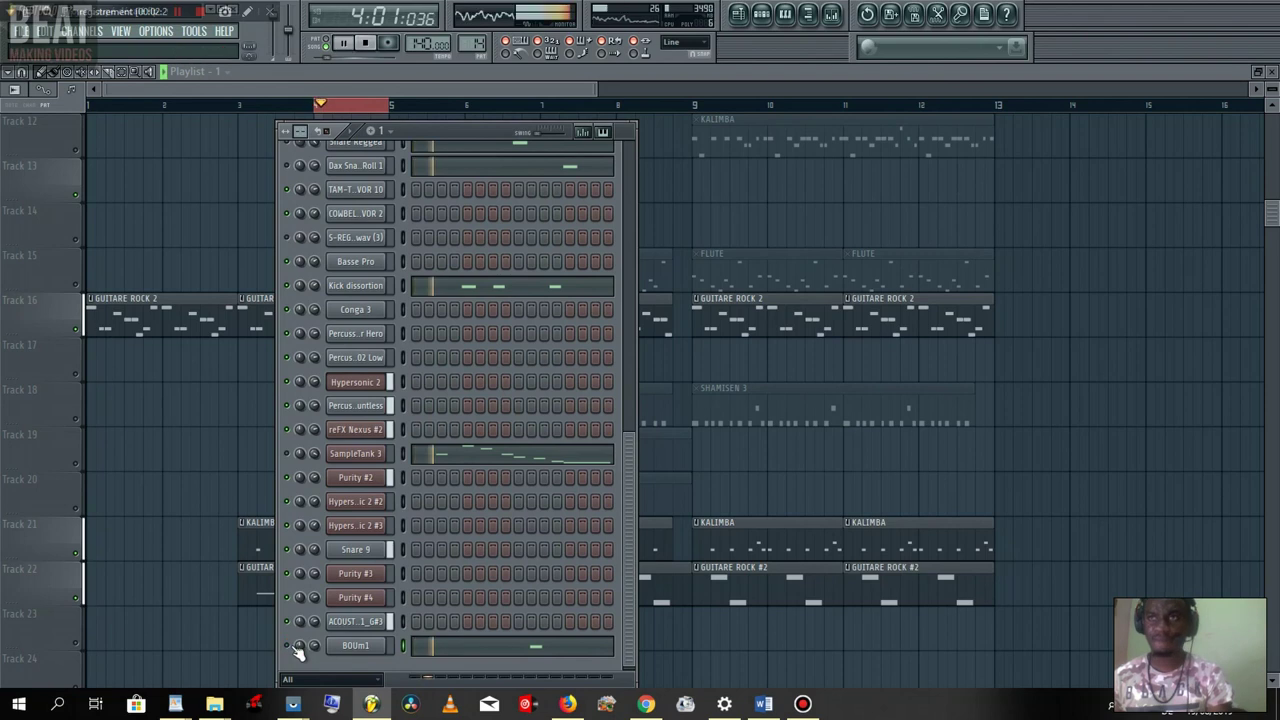
- Open the Kick distortion notes of pattern 1 in the piano roll, stop playback, and audition the C5 key
left_click(463, 287)
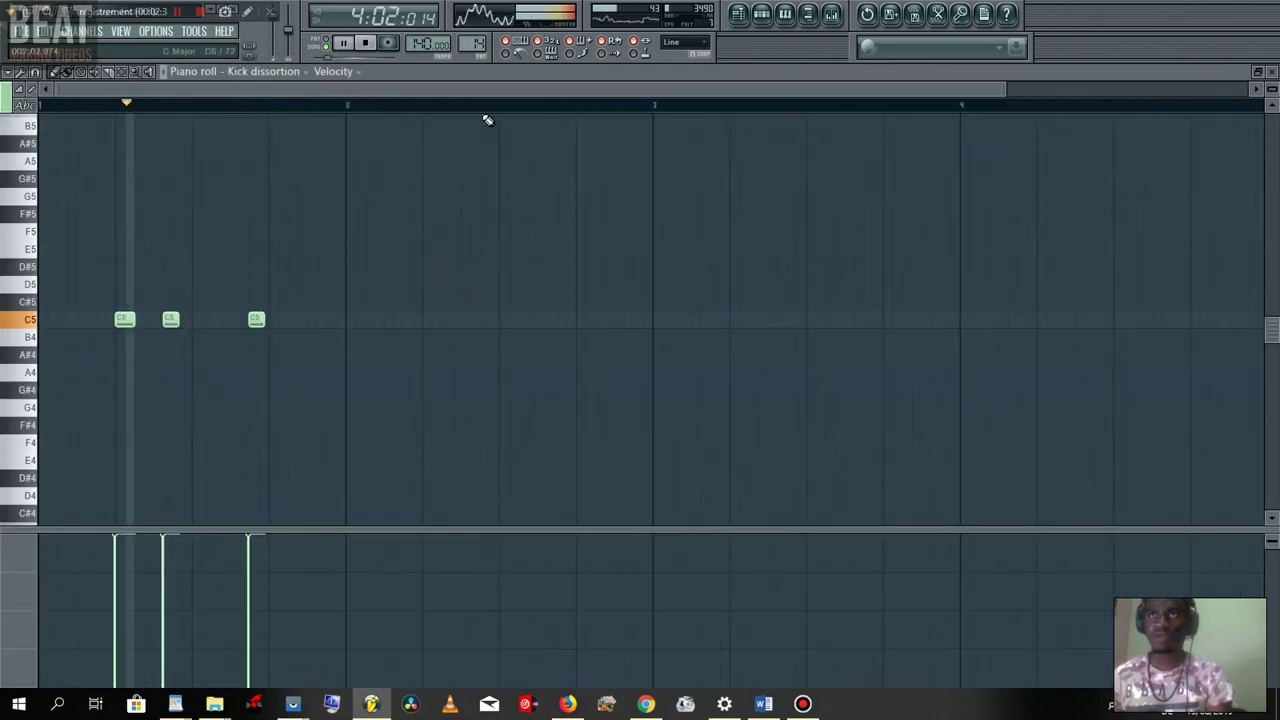
key("space")
left_click(738, 13)
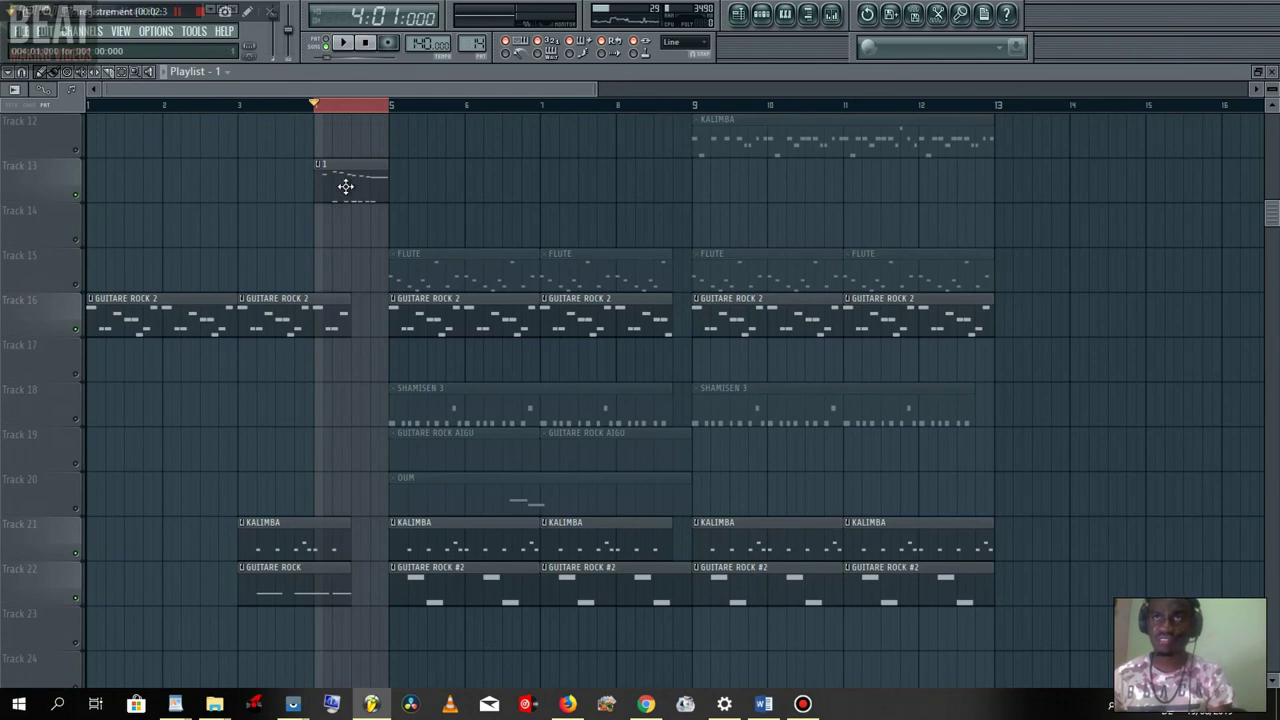
left_click(761, 13)
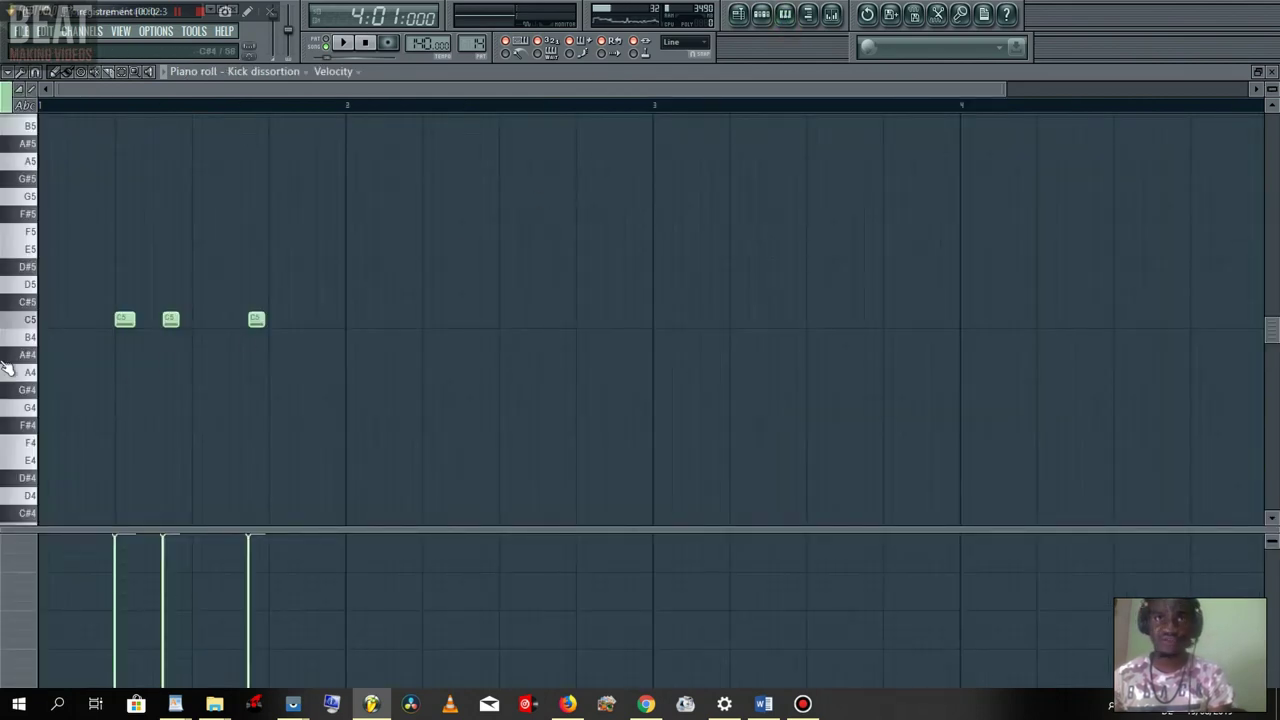
left_click(30, 320)
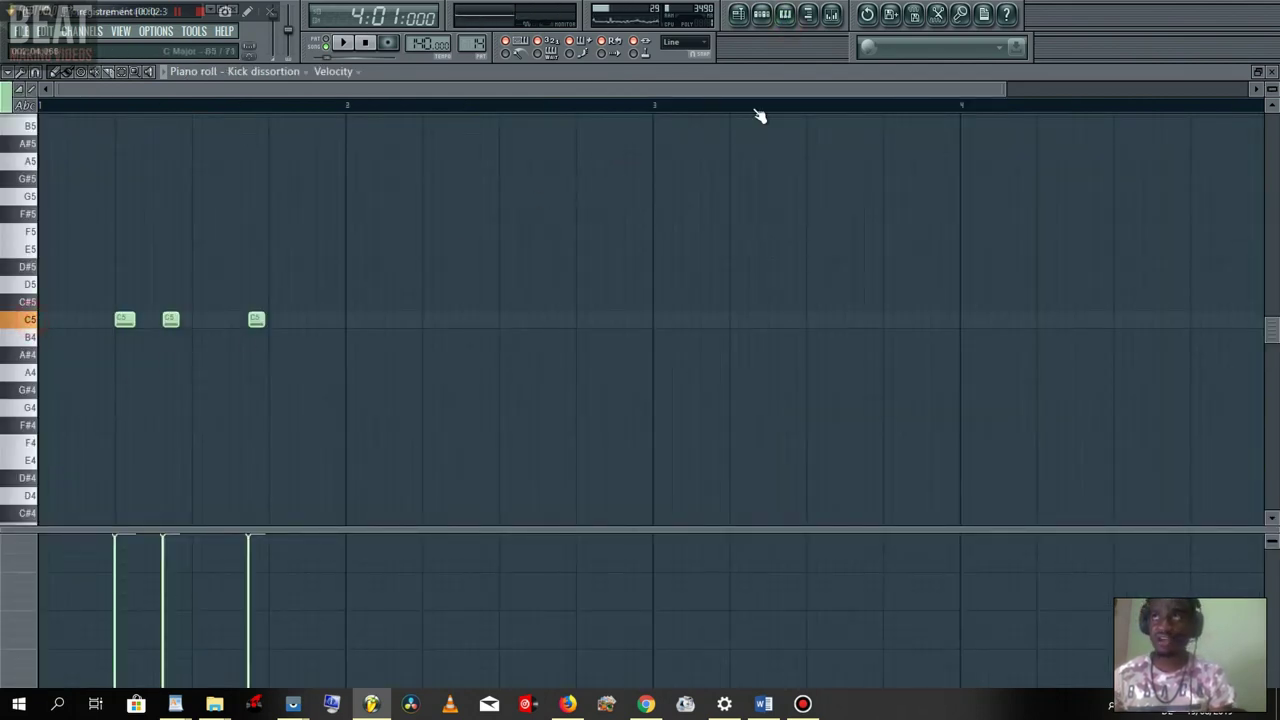
left_click_drag(1006, 89, 782, 89)
- Check the pattern 1 clip in the playlist, and listen to its Kick distortion notes in the piano roll
left_click(738, 16)
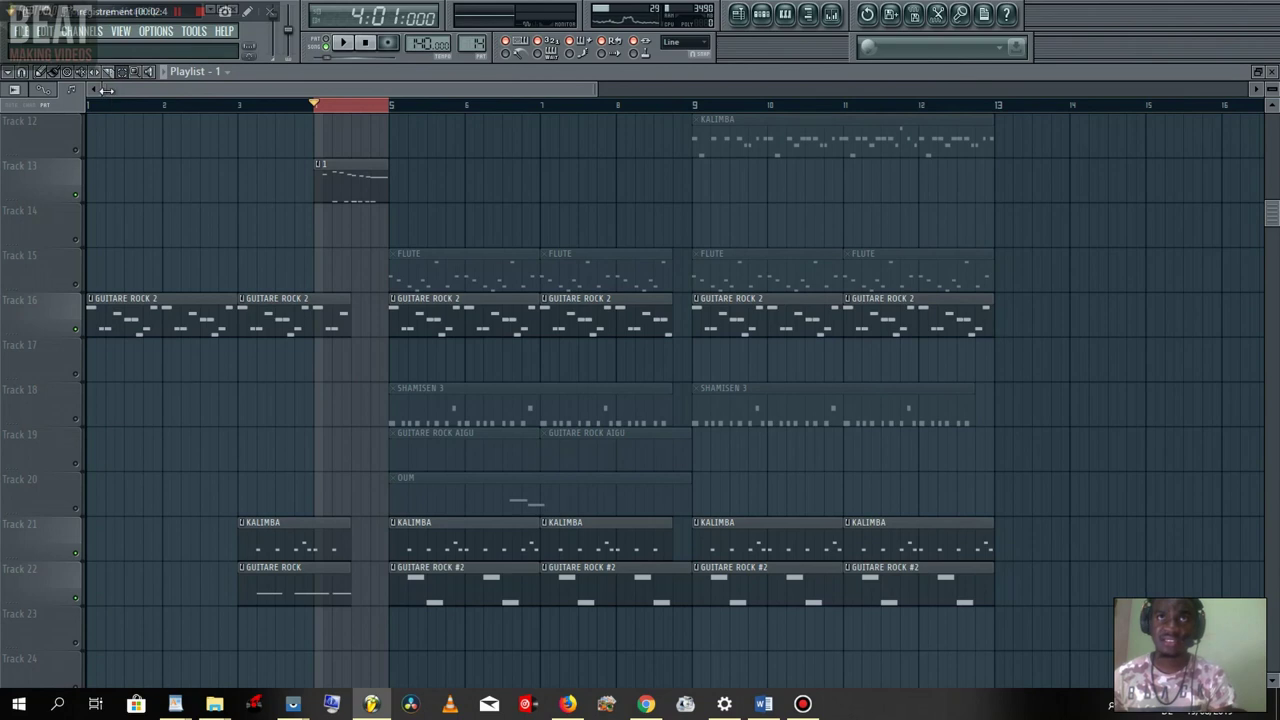
left_click_drag(109, 92, 175, 92)
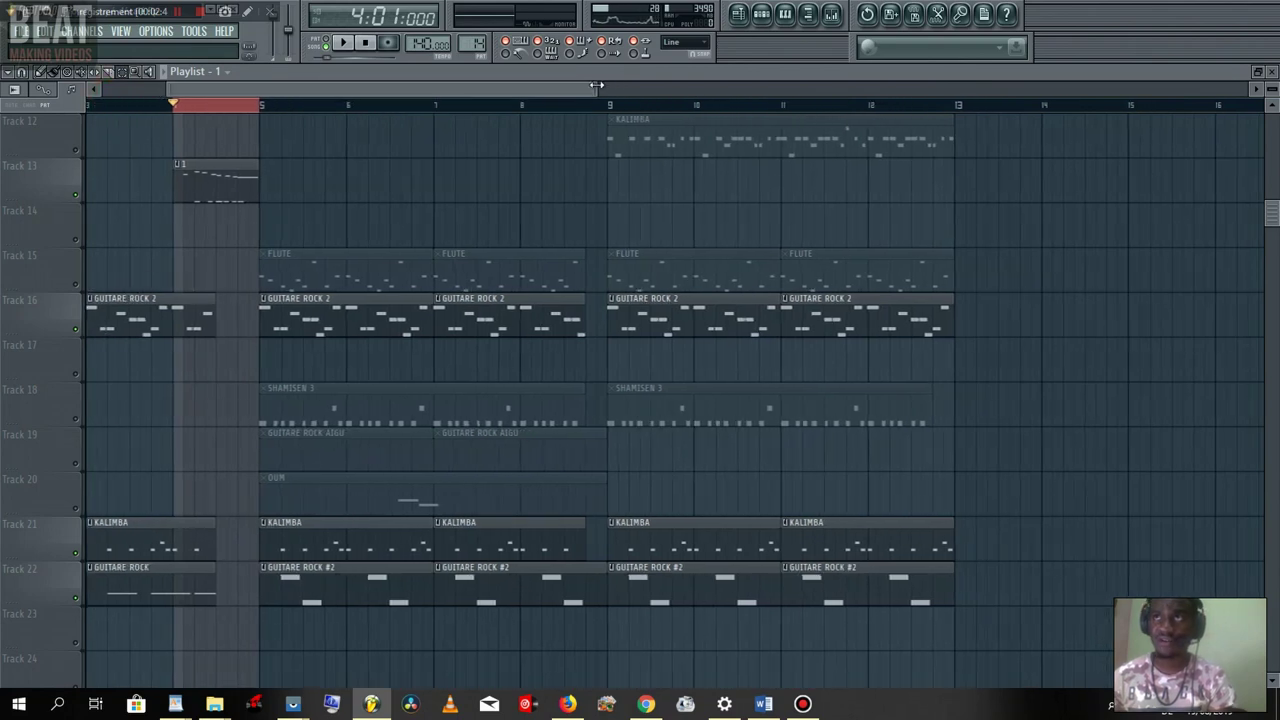
left_click_drag(597, 86, 561, 89)
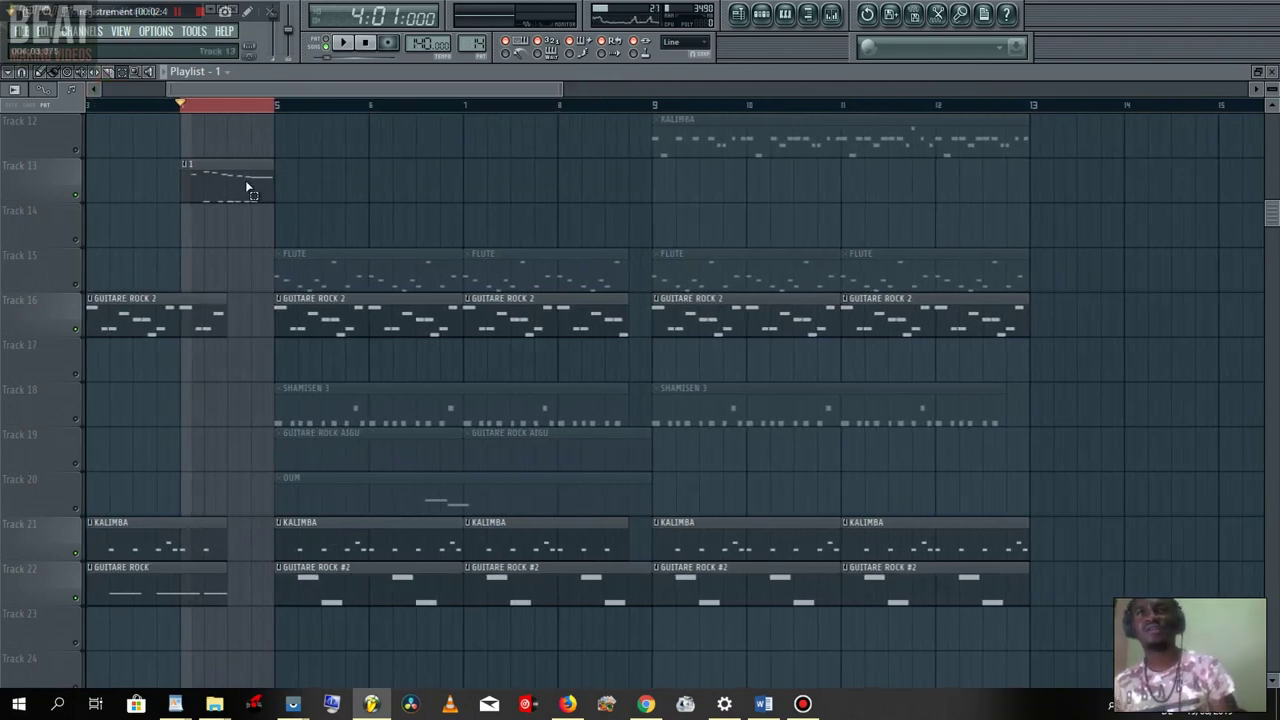
left_click(785, 13)
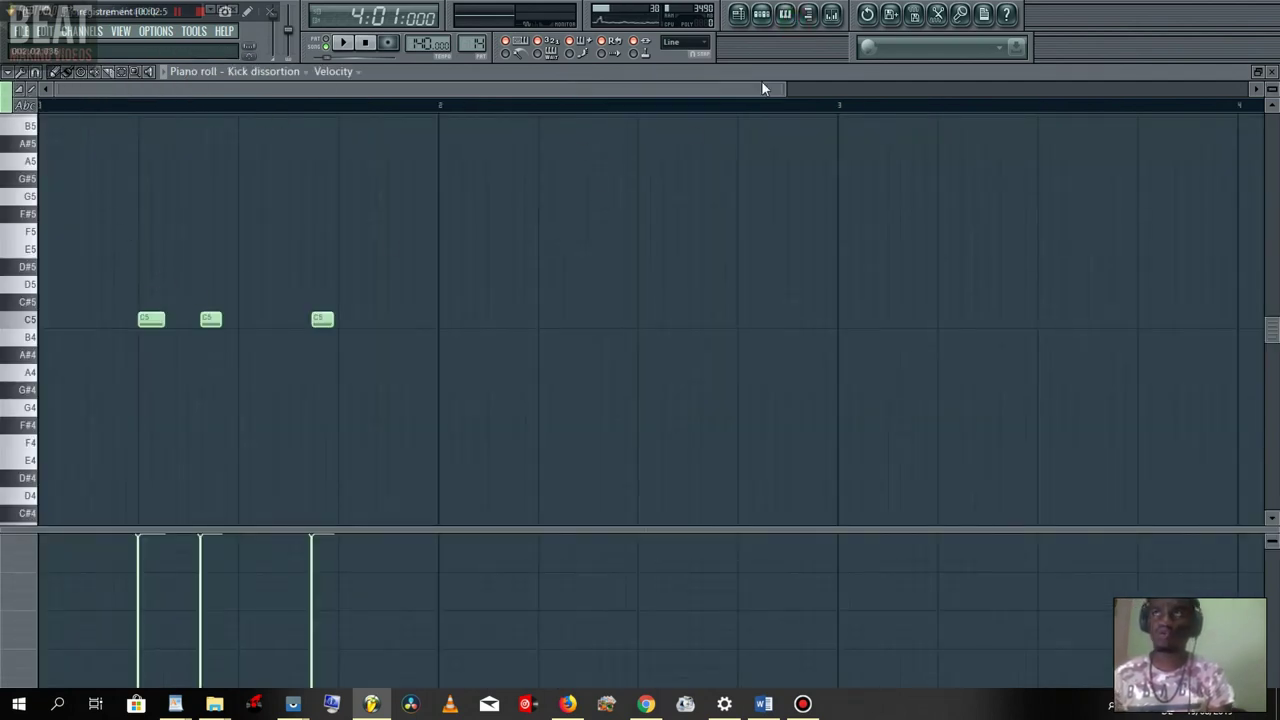
left_click_drag(786, 88, 725, 89)
key("space")
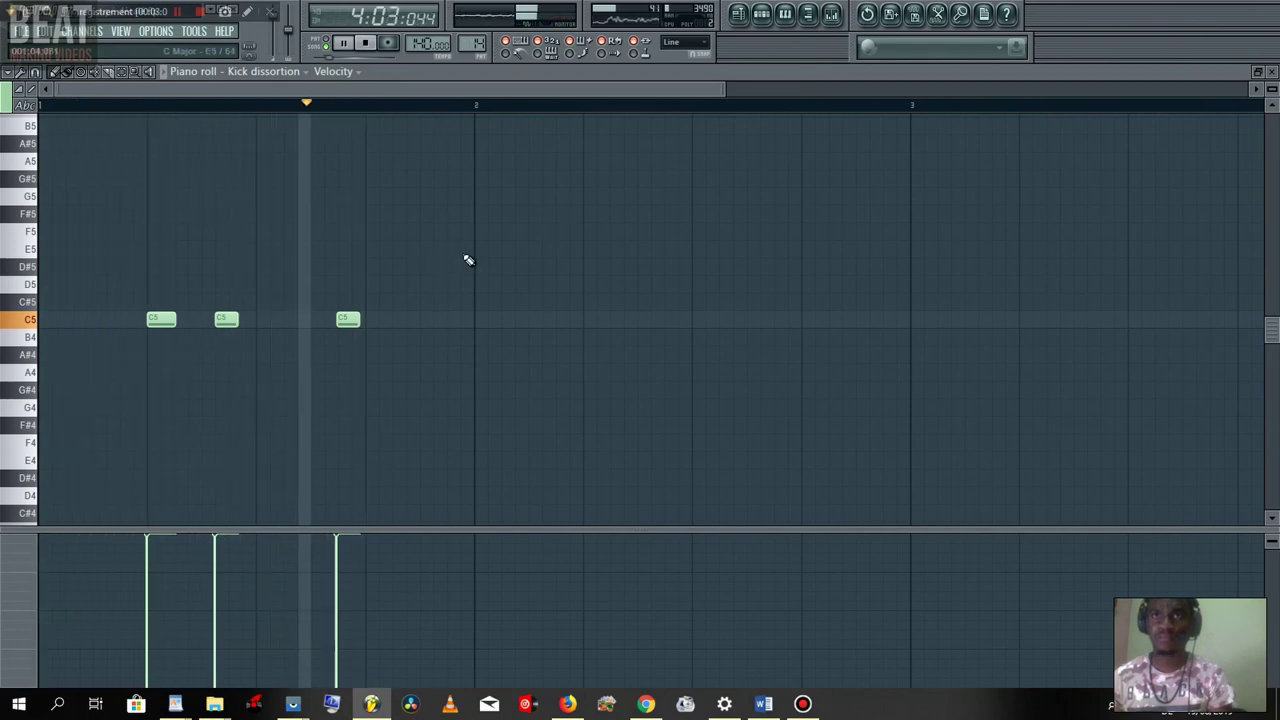
key("space")
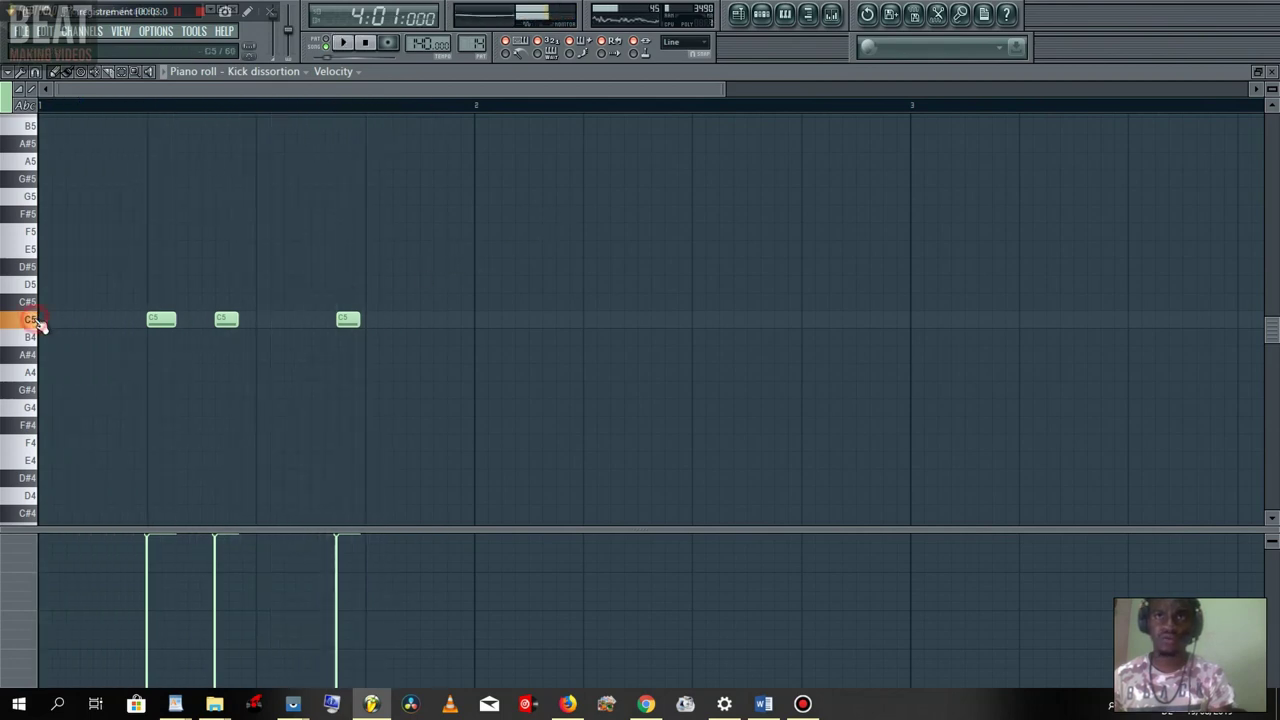
key("space")
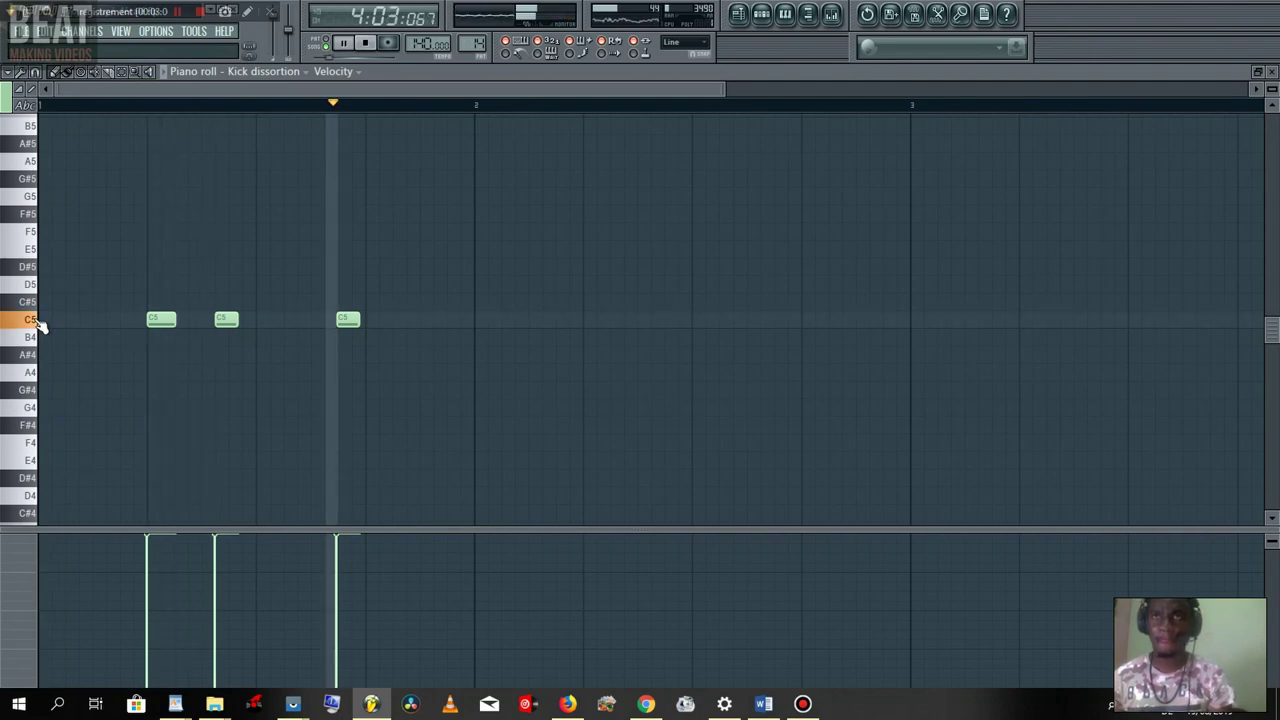
key("space")
- Open the Dax Snare Roll 1 notes of pattern 1 in the piano roll and play the loop
left_click(762, 18)
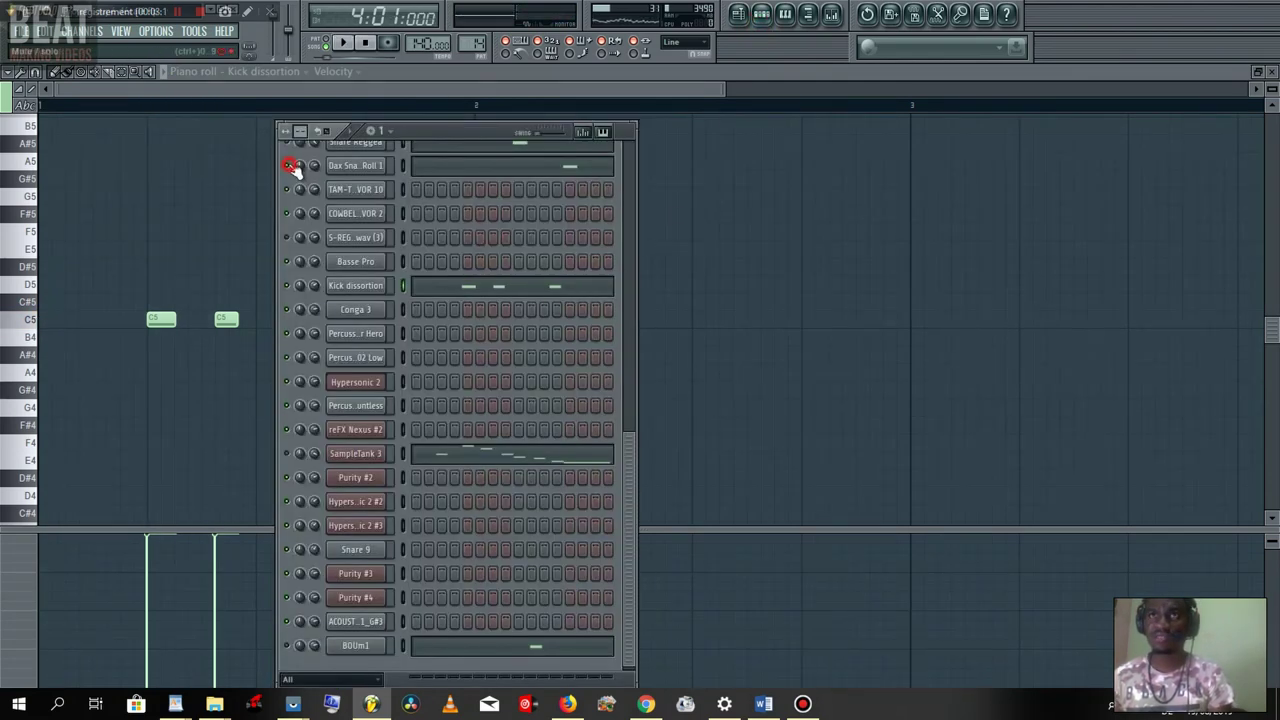
left_click(405, 172)
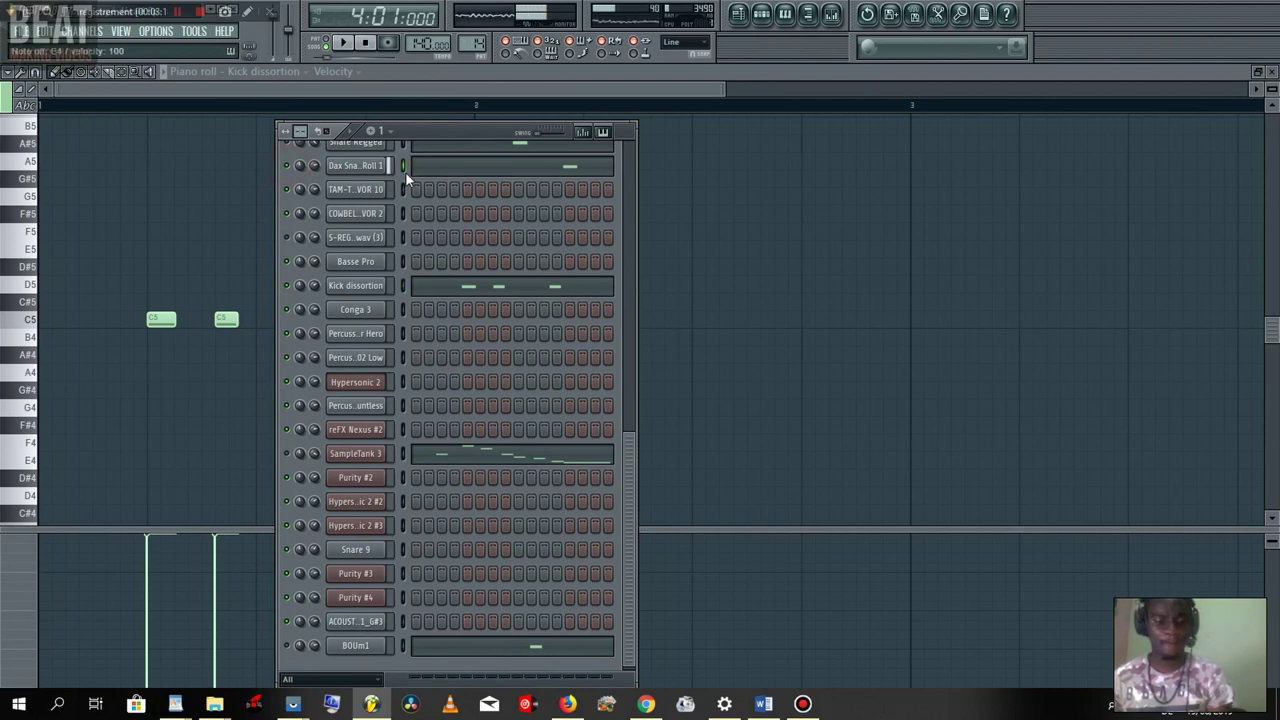
left_click(506, 172)
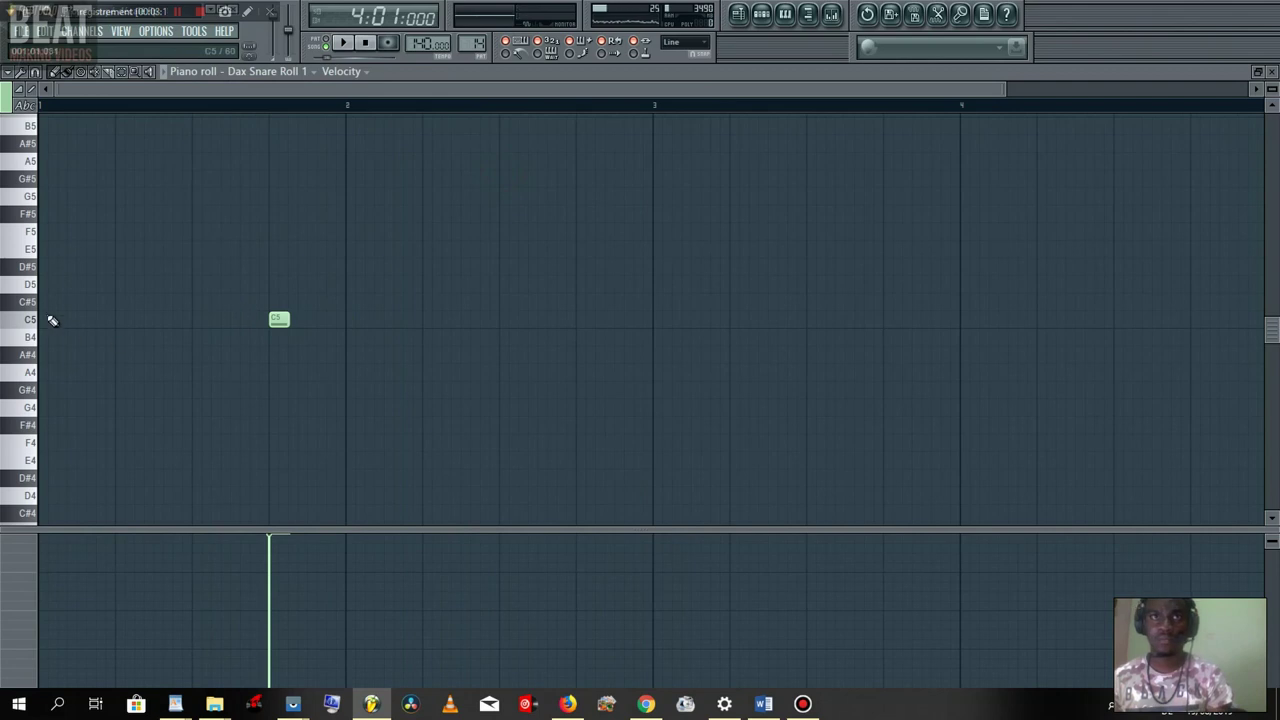
key("space")
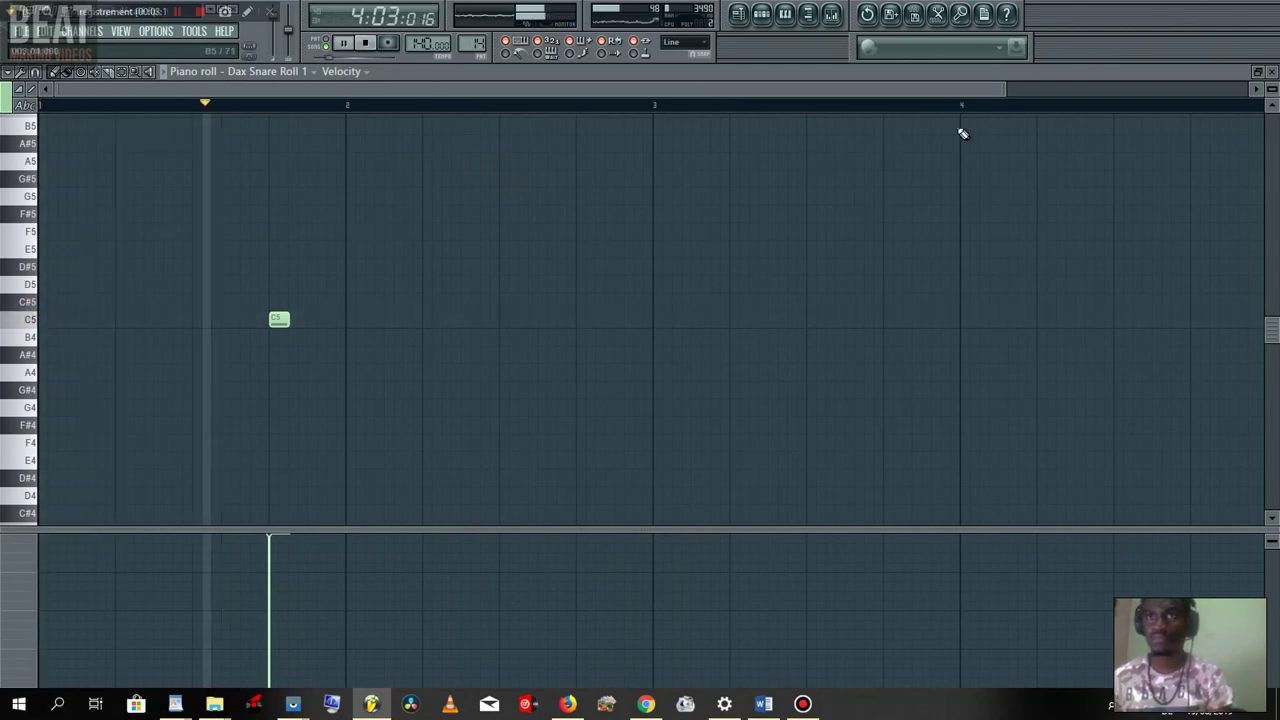
- Audition the C5 note of Dax Snare Roll 1 in the piano roll and replay the loop
key("space")
left_click_drag(1000, 90, 688, 90)
left_click(400, 320)
key("space")
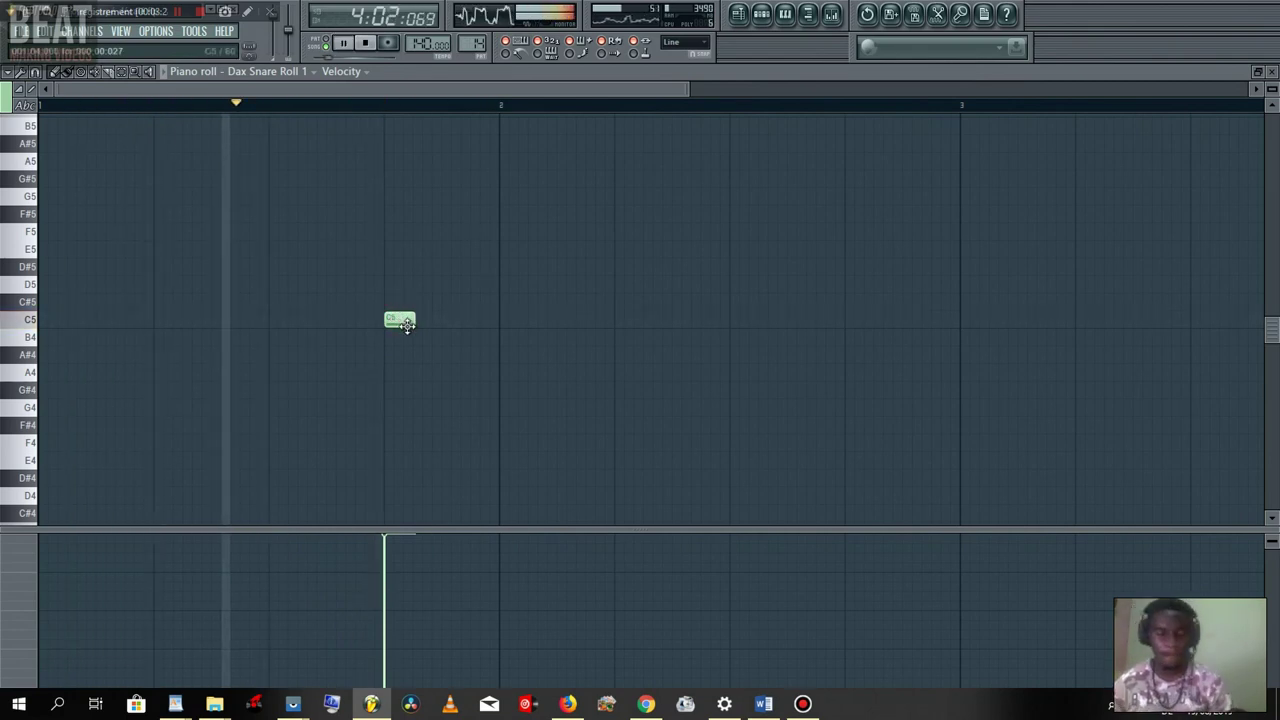
key("space")
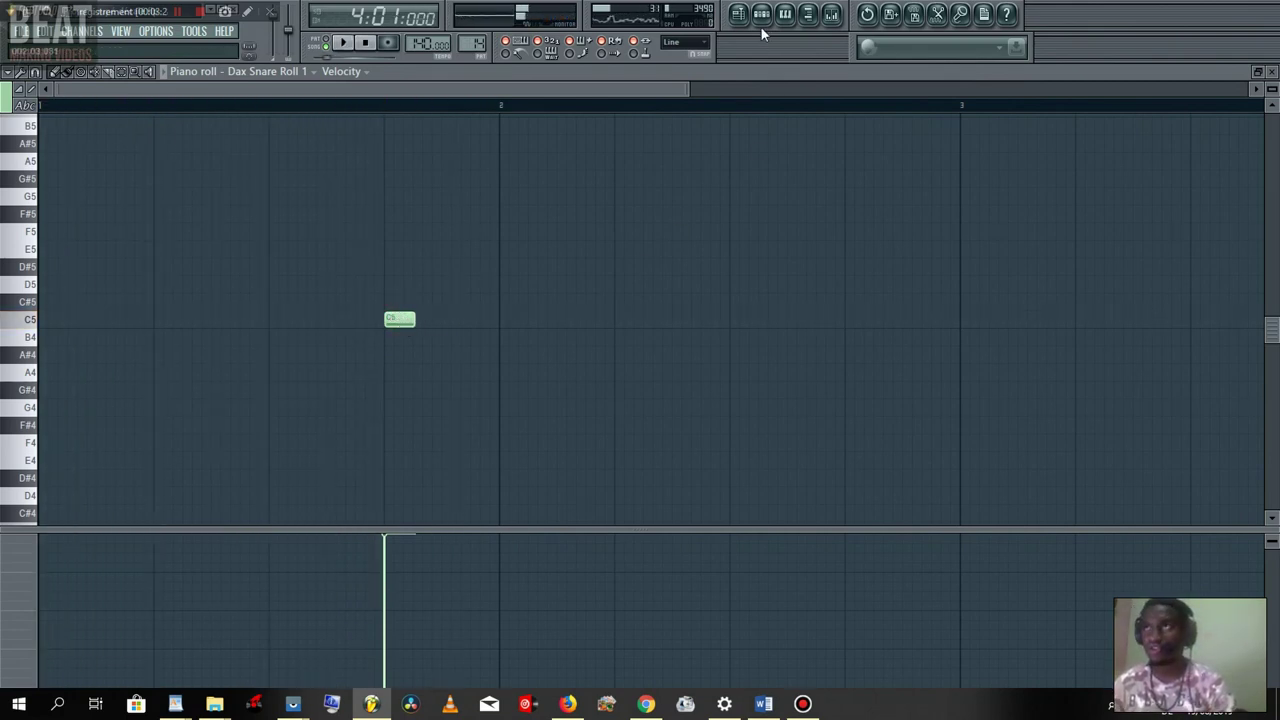
- Open the Kick distortion notes of pattern 1 in the piano roll and check the snap-to-grid options
left_click(761, 14)
left_click(560, 288)
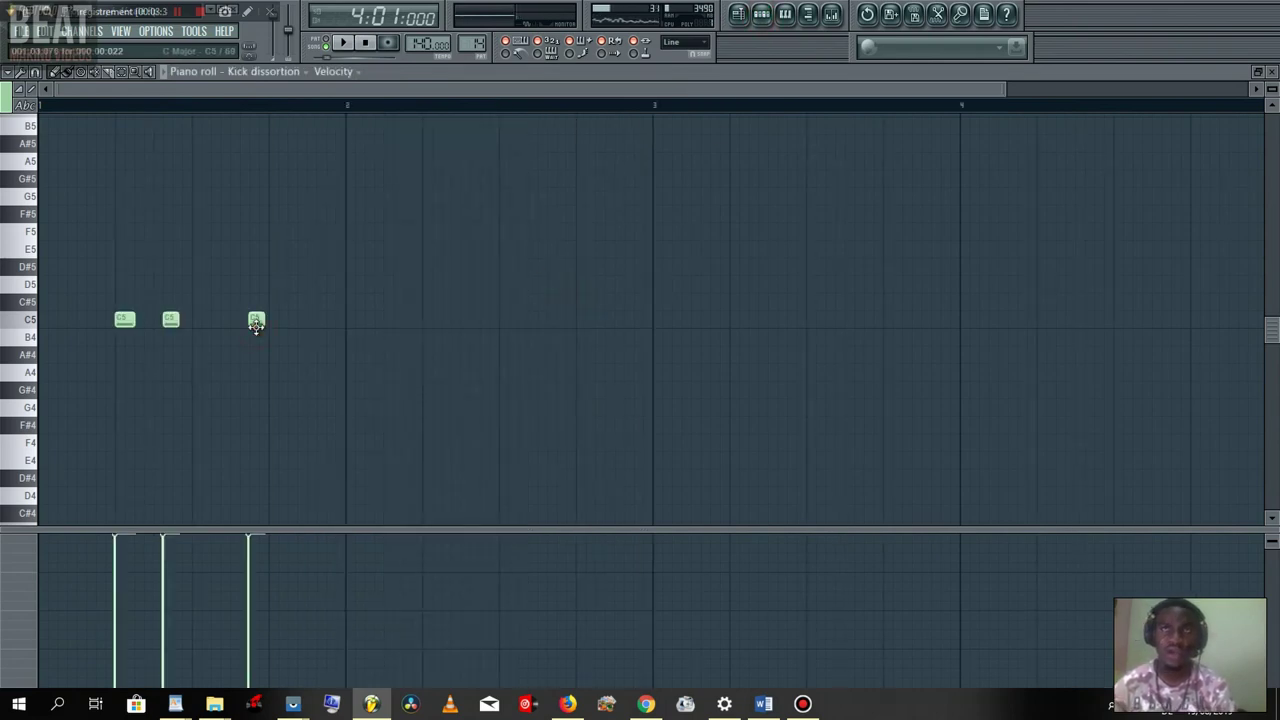
left_click_drag(1000, 88, 680, 132)
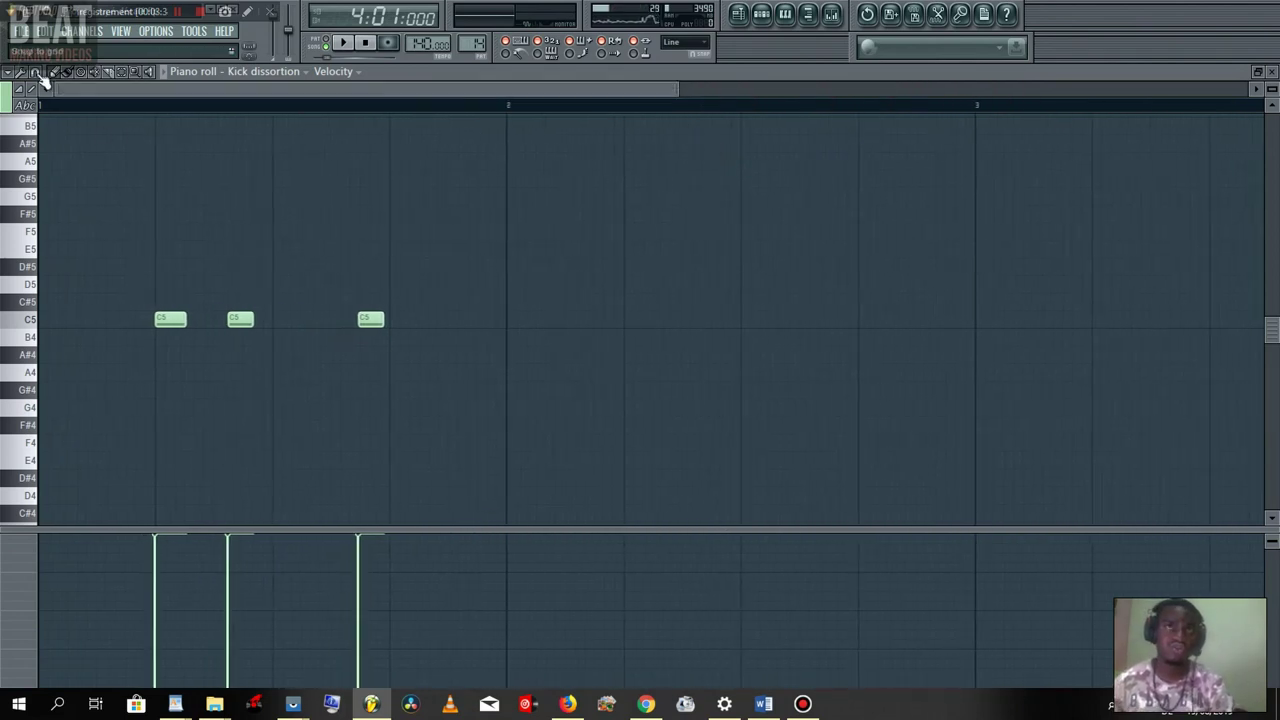
left_click(36, 73)
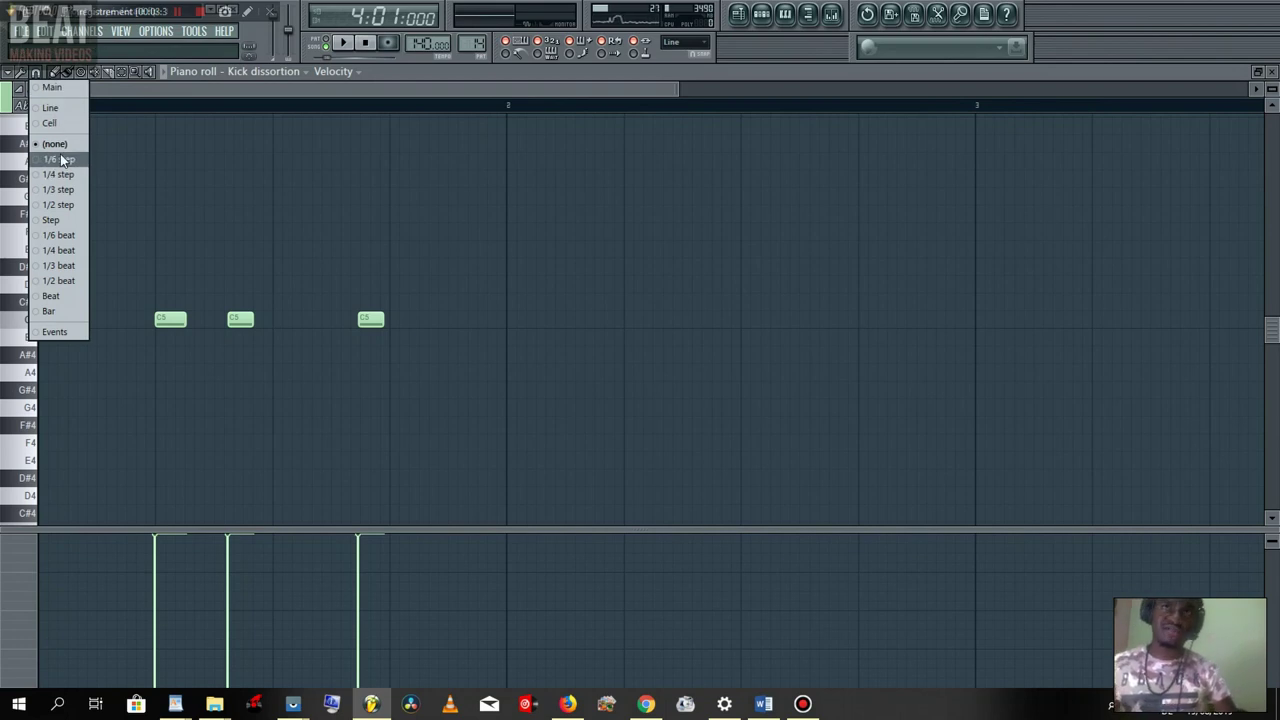
left_click(558, 90)
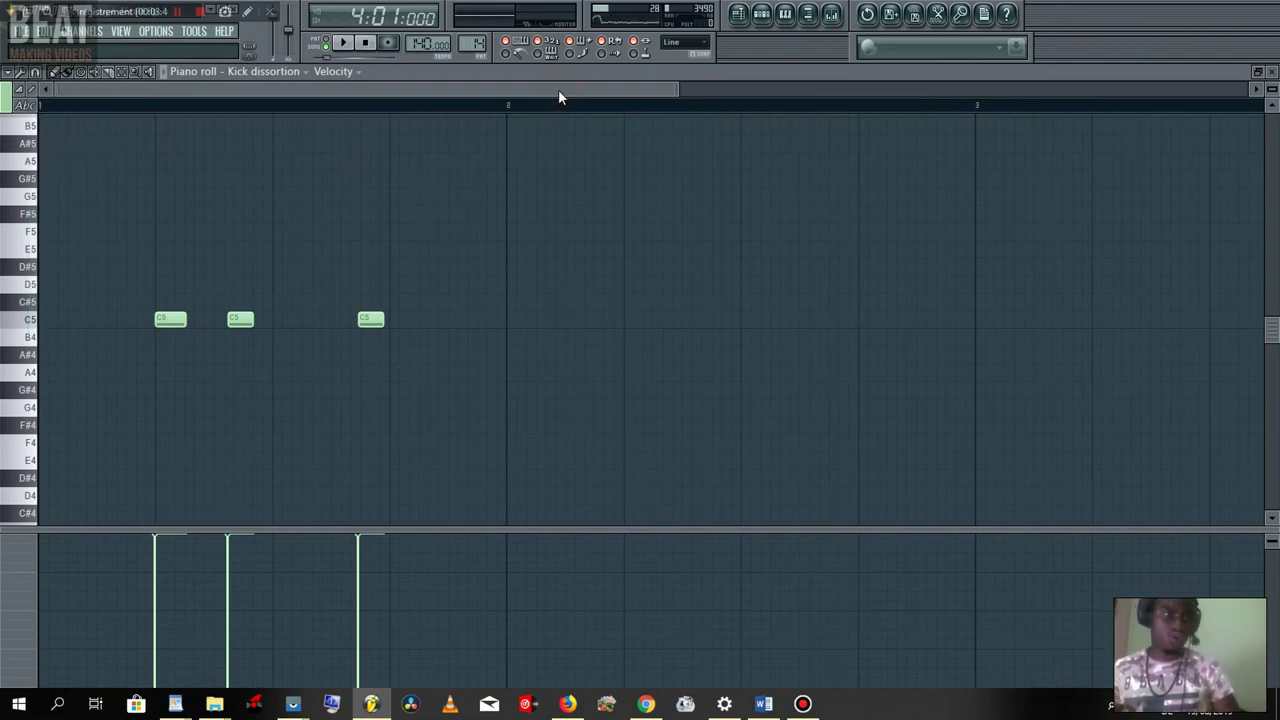
left_click(40, 76)
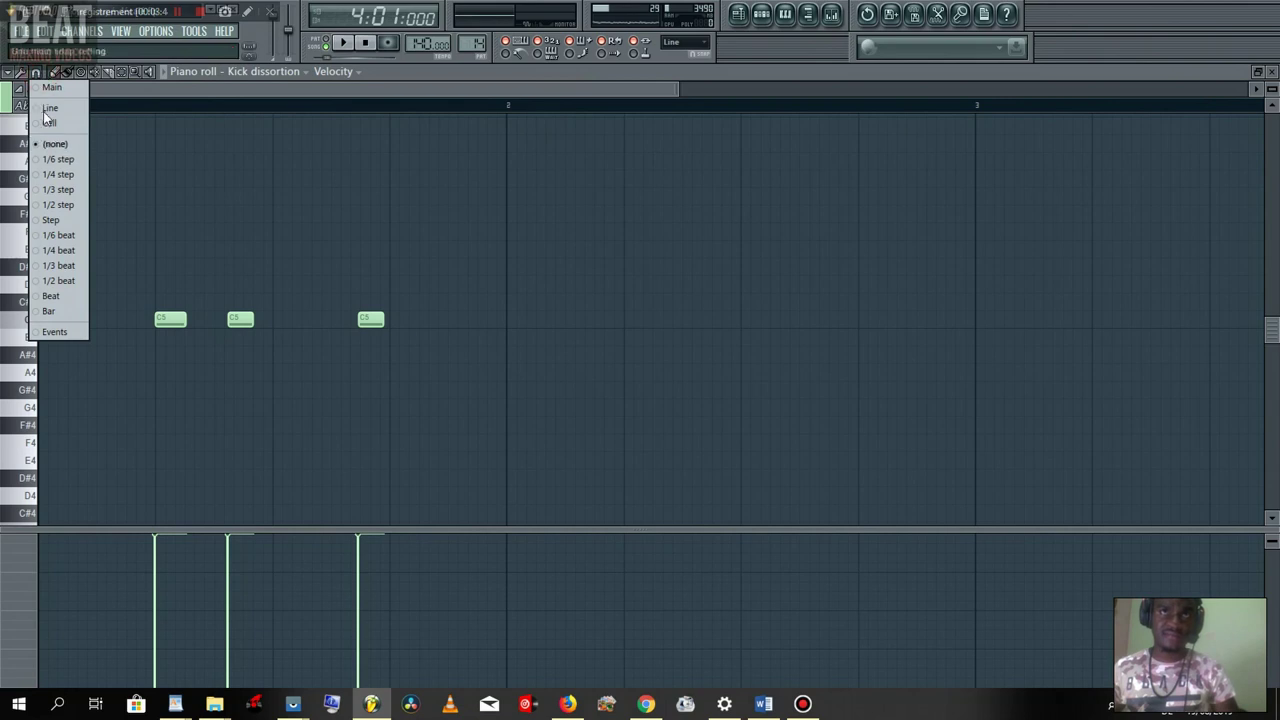
left_click(223, 94)
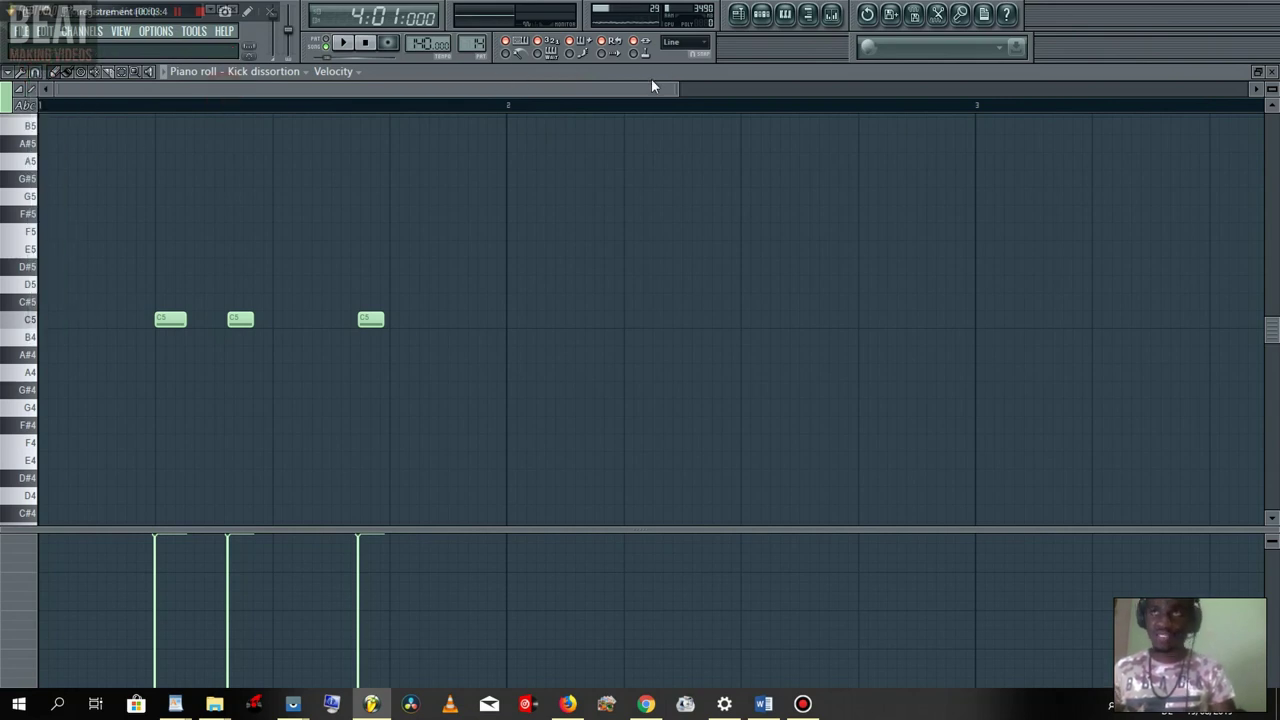
- Play the loop to hear the Kick distortion notes, bring up pattern 1's channel list, and stop playback
key("space")
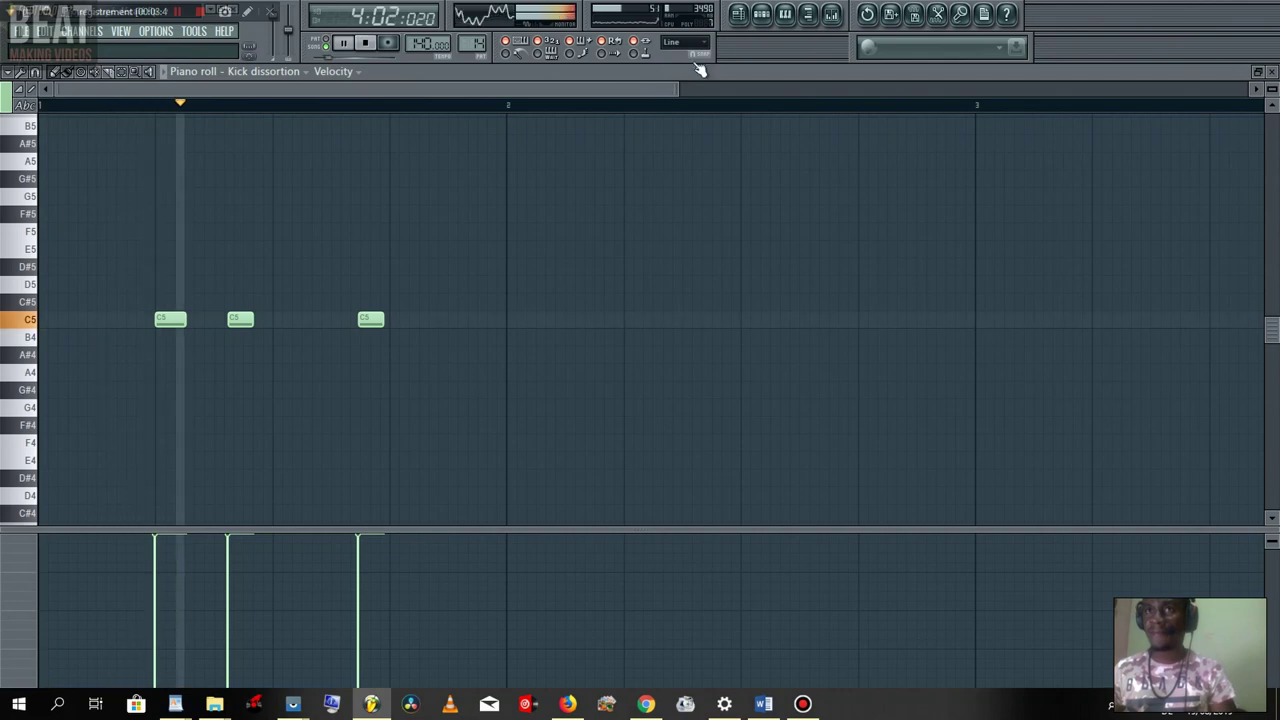
left_click(760, 16)
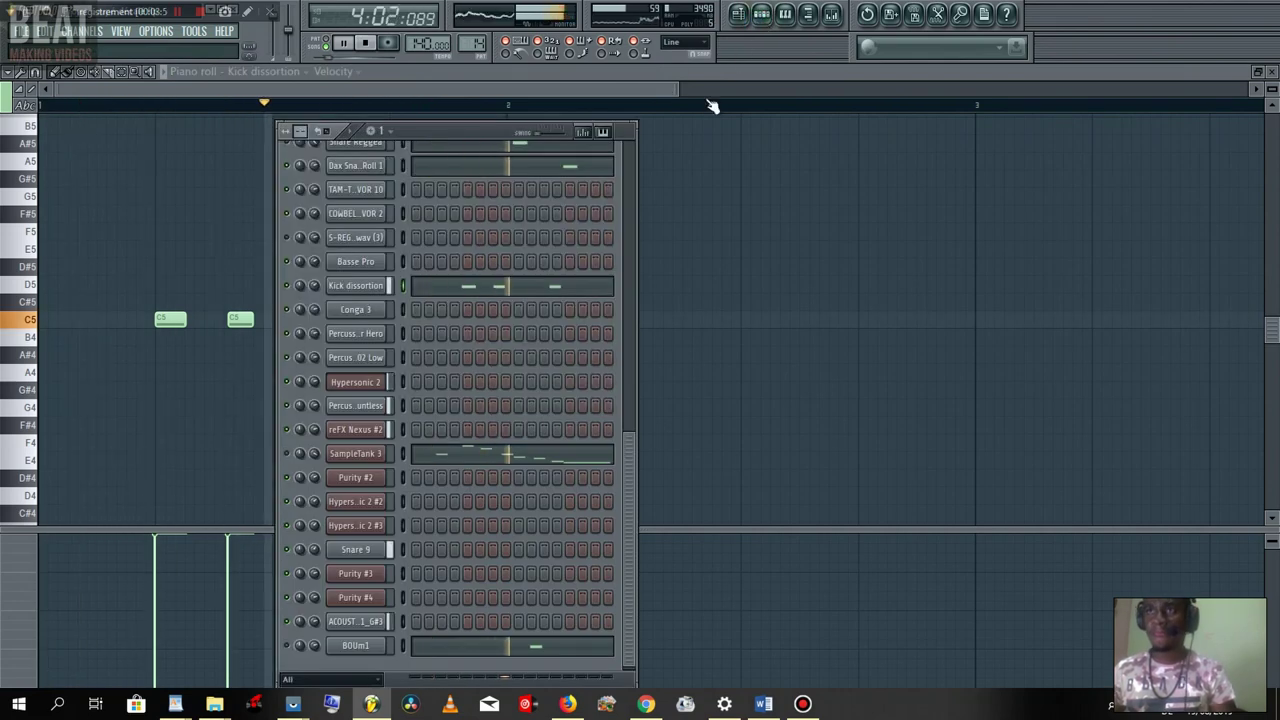
key("space")
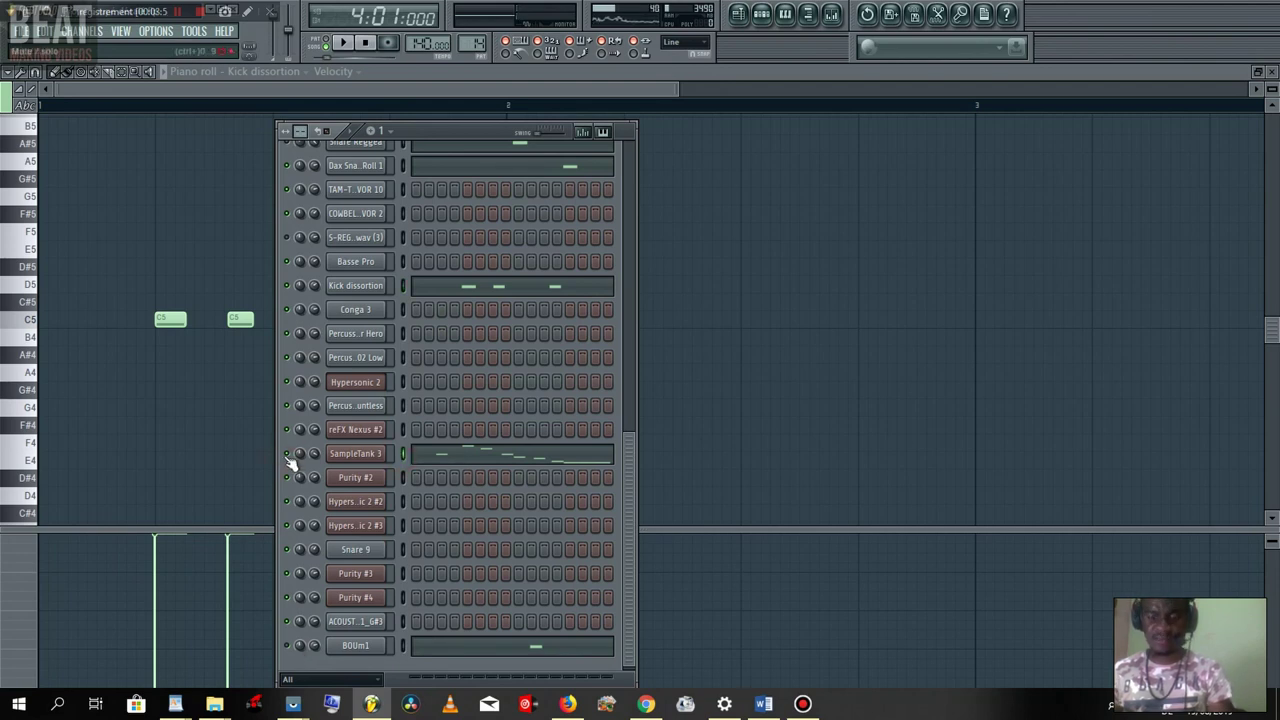
- Audition the SampleTank 3 channel, open its notes in the piano roll, and sound the A#9, E10 and D10 keys
key("c")
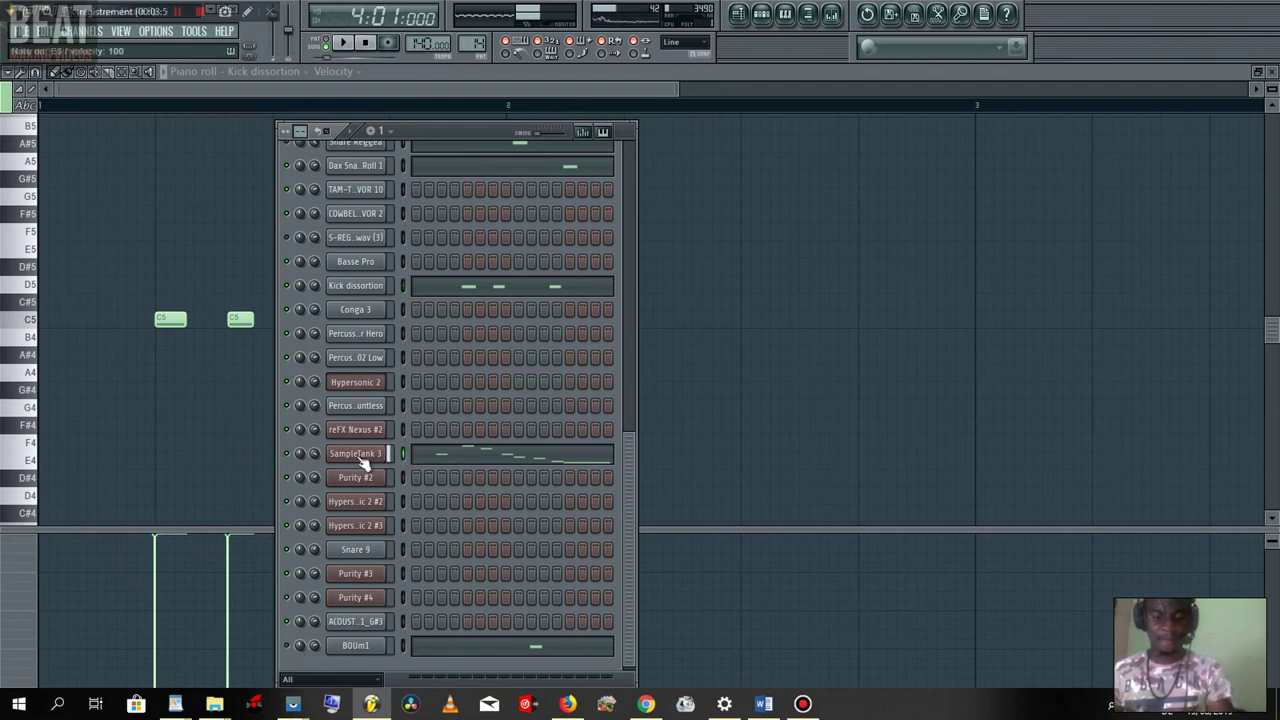
key("m")
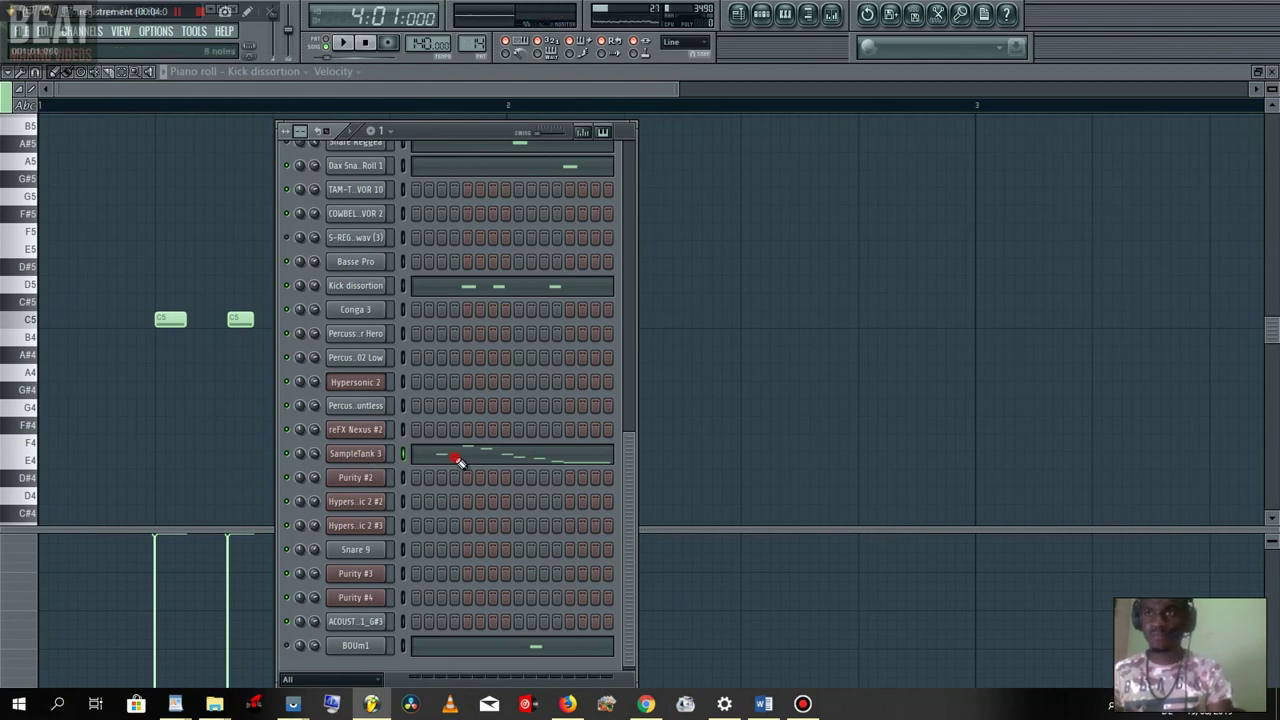
left_click(457, 459)
left_click(40, 322)
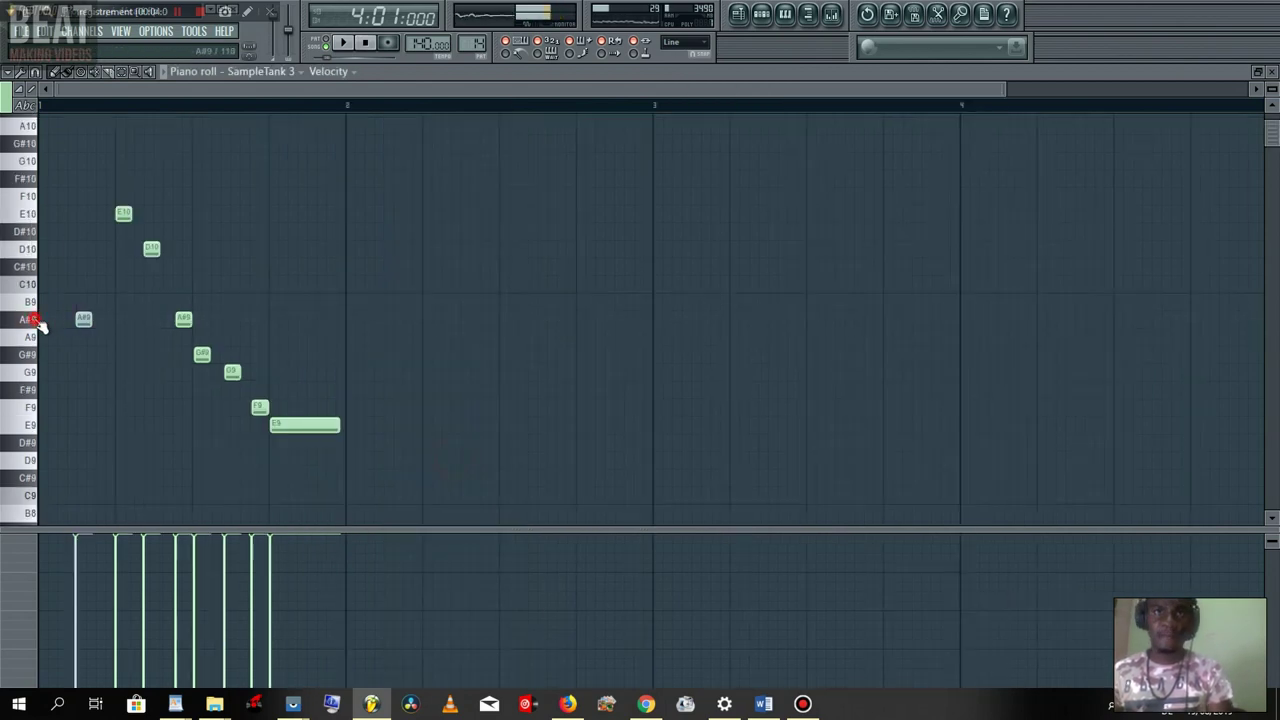
left_click(40, 322)
left_click(40, 322)
left_click(40, 322)
left_click(40, 213)
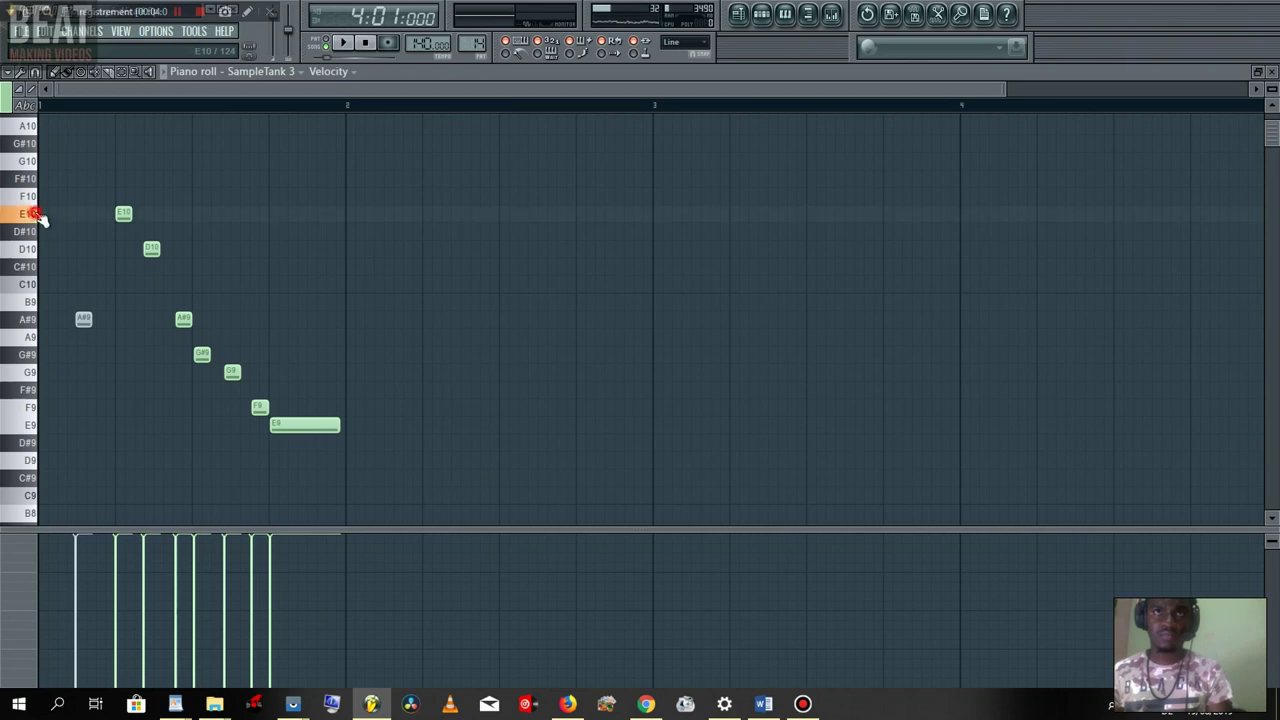
left_click(40, 249)
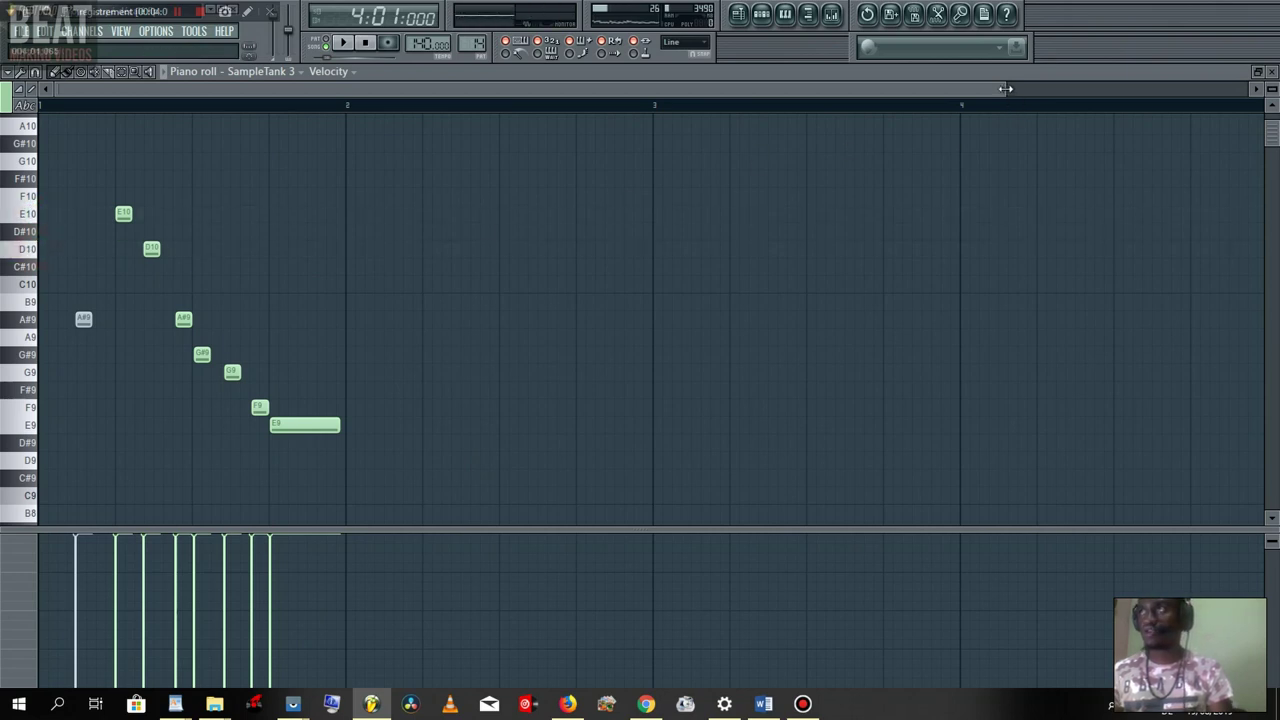
- Listen to the SampleTank 3 melody in the loop and shift its G#9 note slightly earlier
left_click_drag(1006, 89, 355, 84)
key("space")
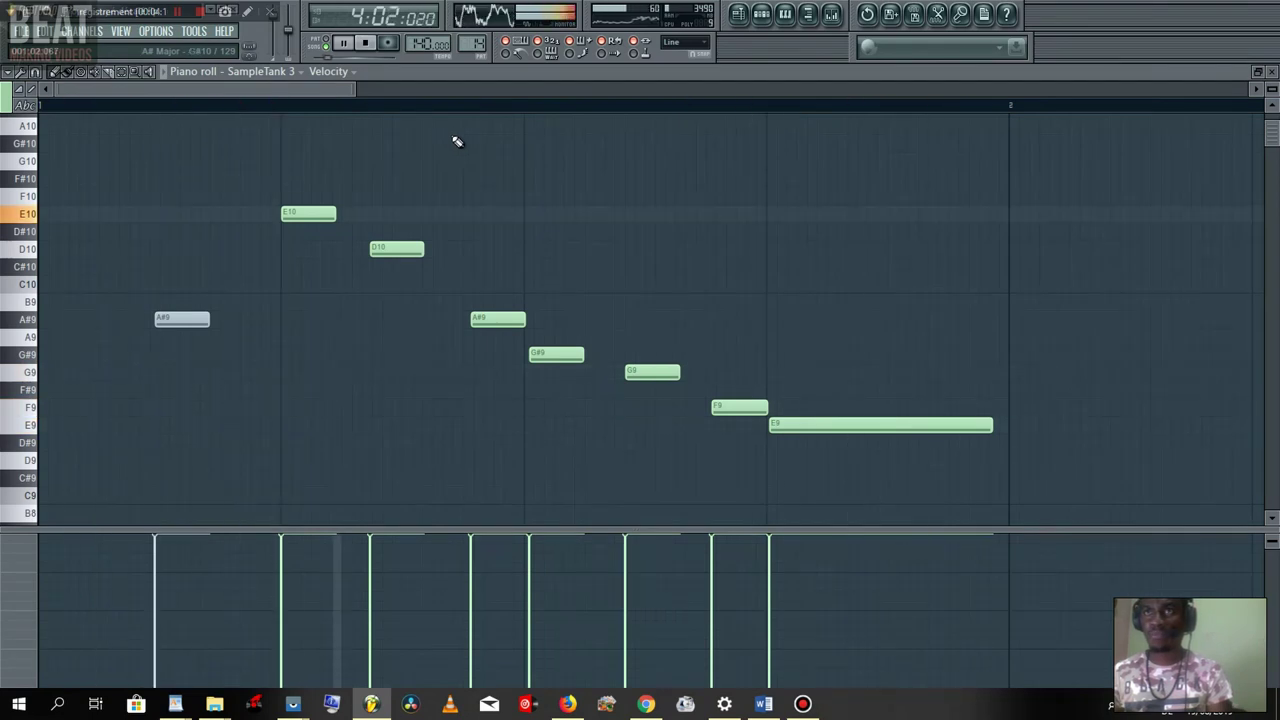
key("space")
left_click_drag(557, 355, 541, 356)
- Audition the D10, G#9, G9 and F9 notes of SampleTank 3, and replay the loop
left_click(382, 252)
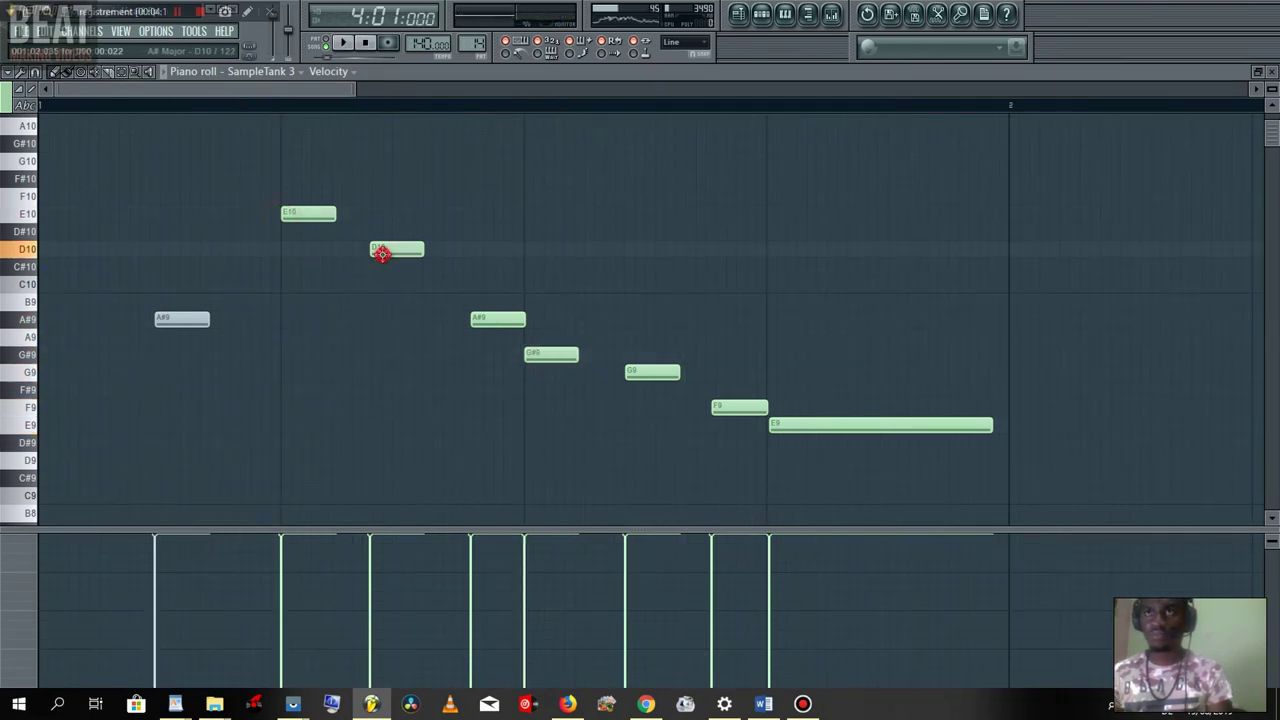
left_click(528, 352)
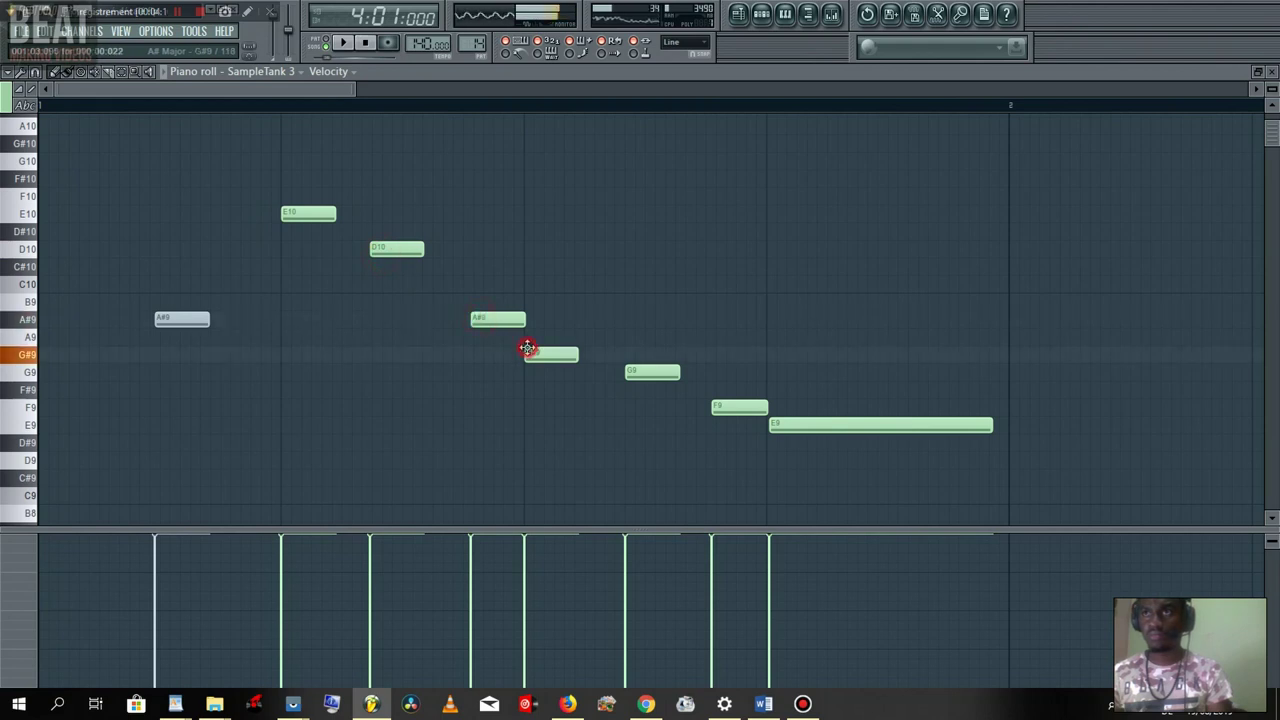
left_click(640, 371)
left_click(723, 404)
key("space")
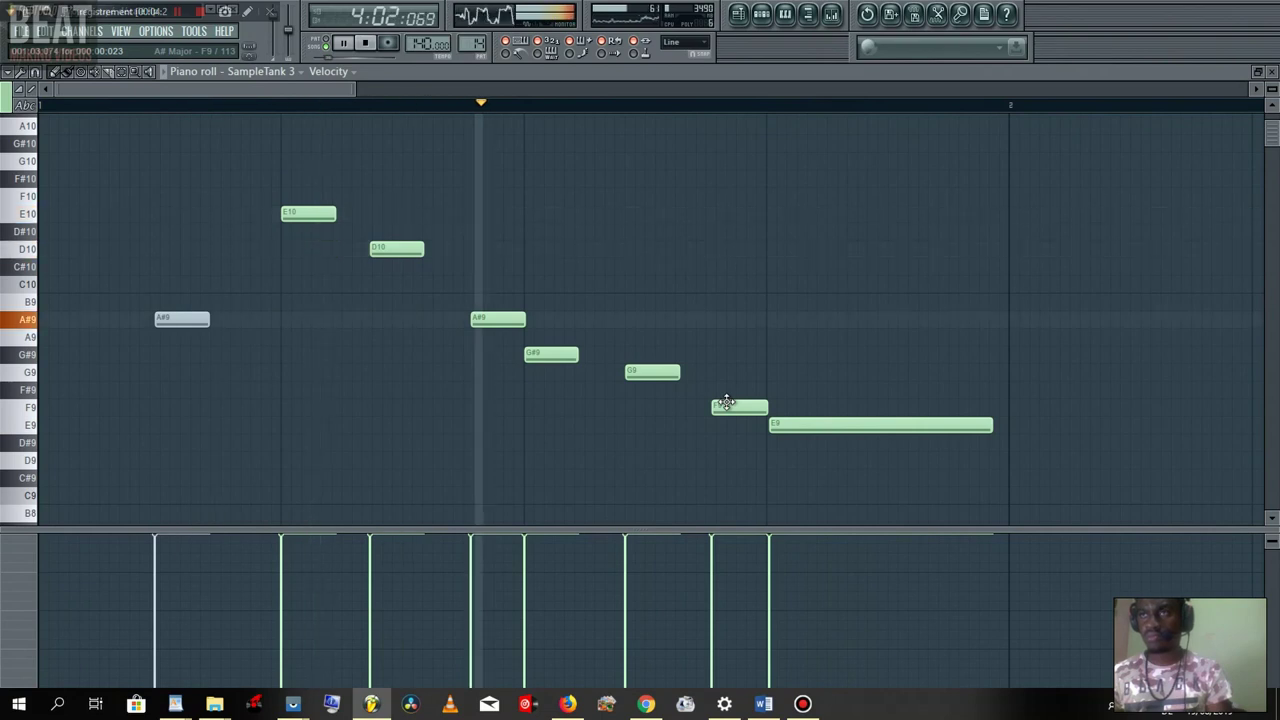
key("space")
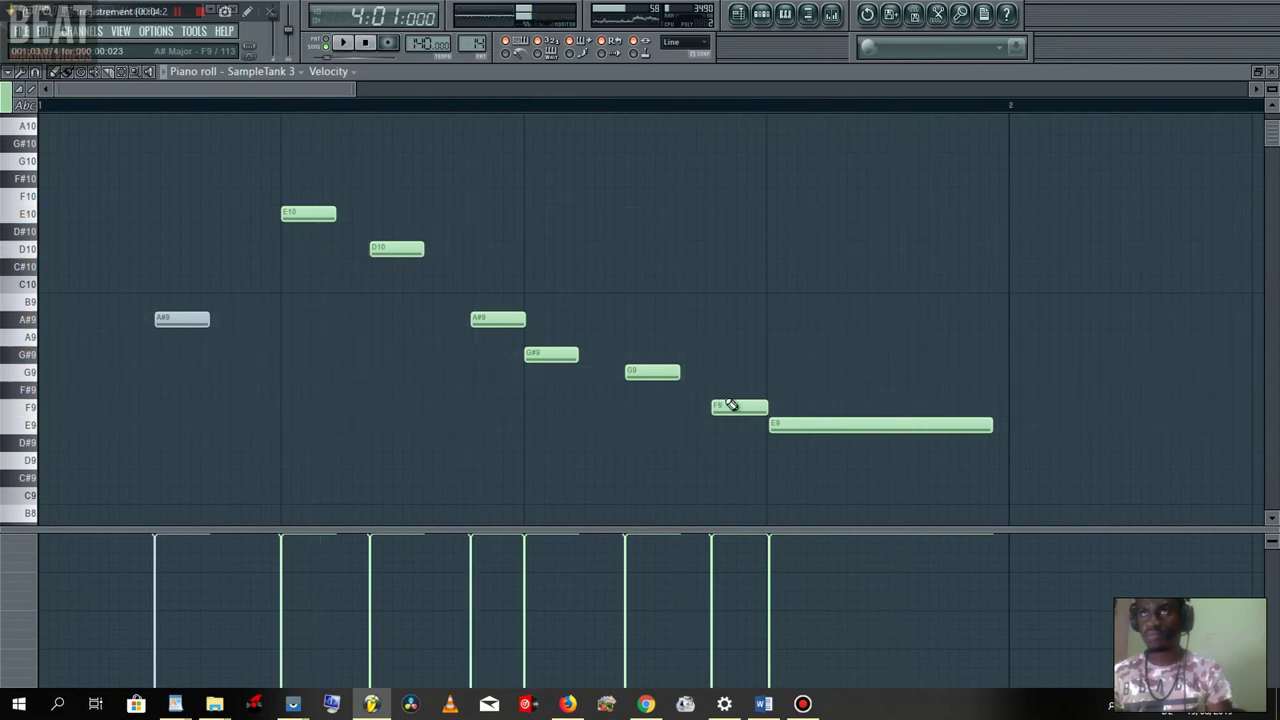
- Open the BOUm1 notes of pattern 1 in the piano roll and play the loop twice
left_click(762, 14)
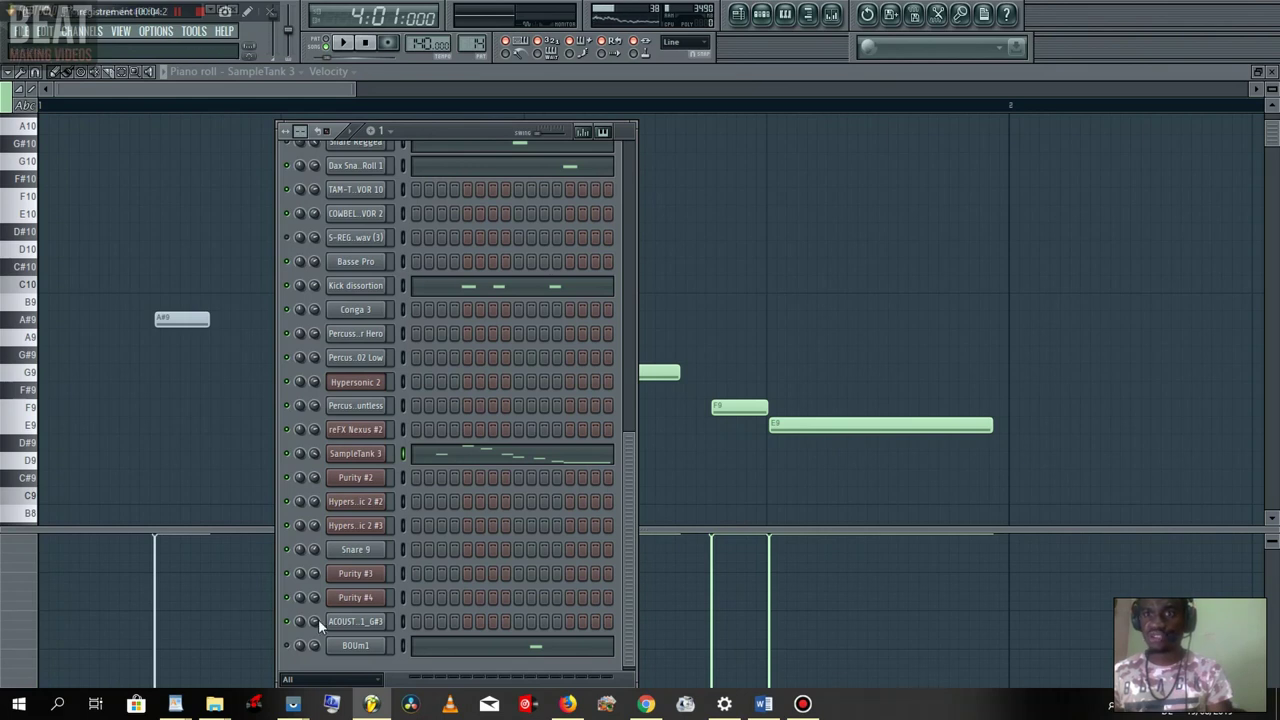
left_click(458, 652)
key("space")
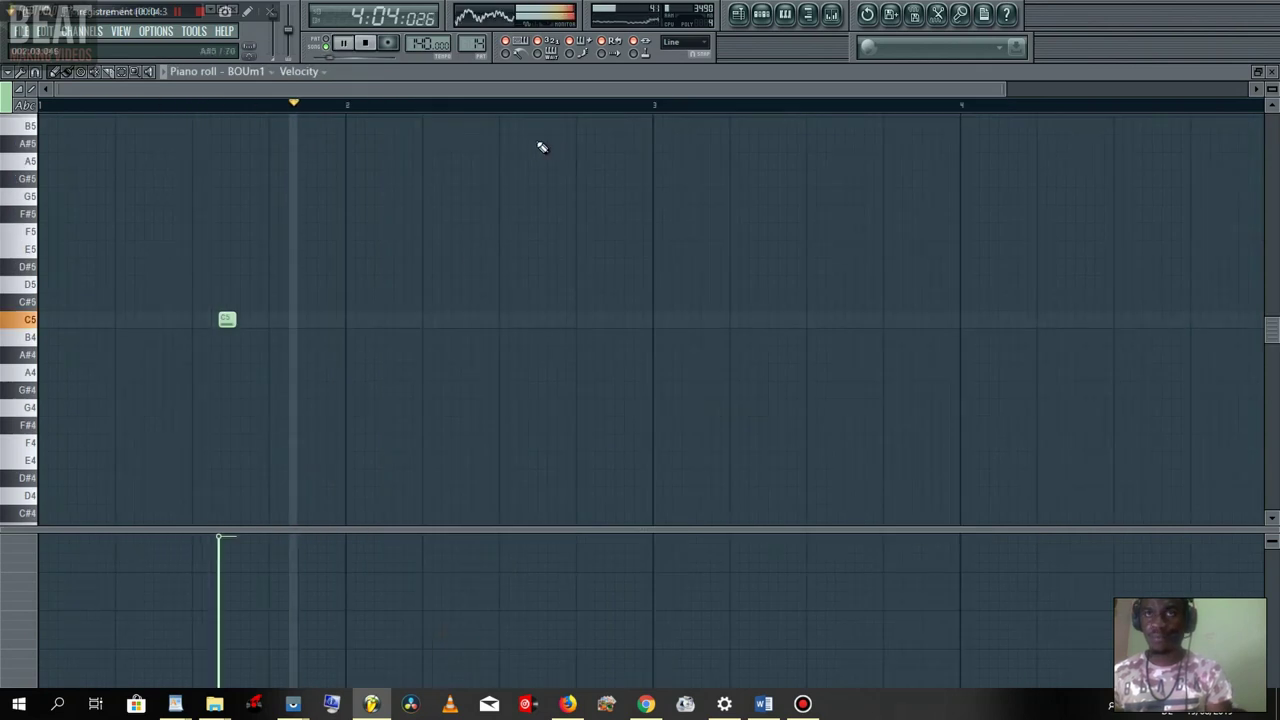
key("space")
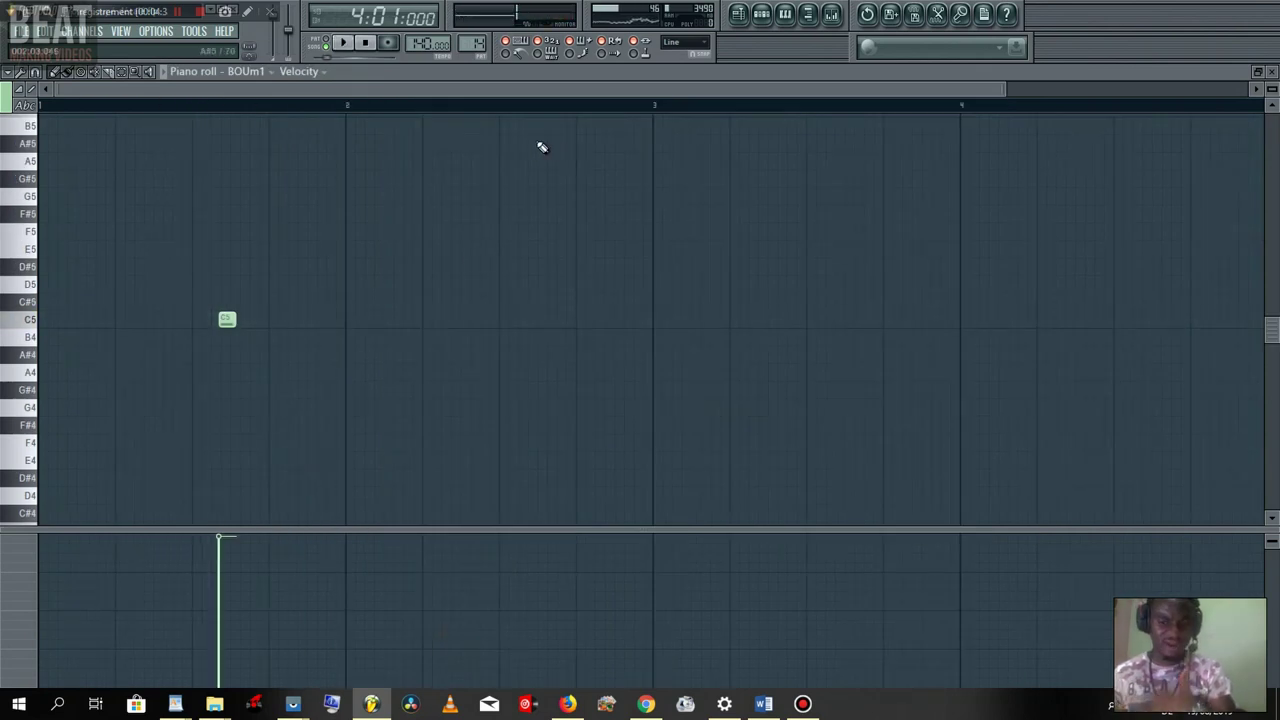
key("space")
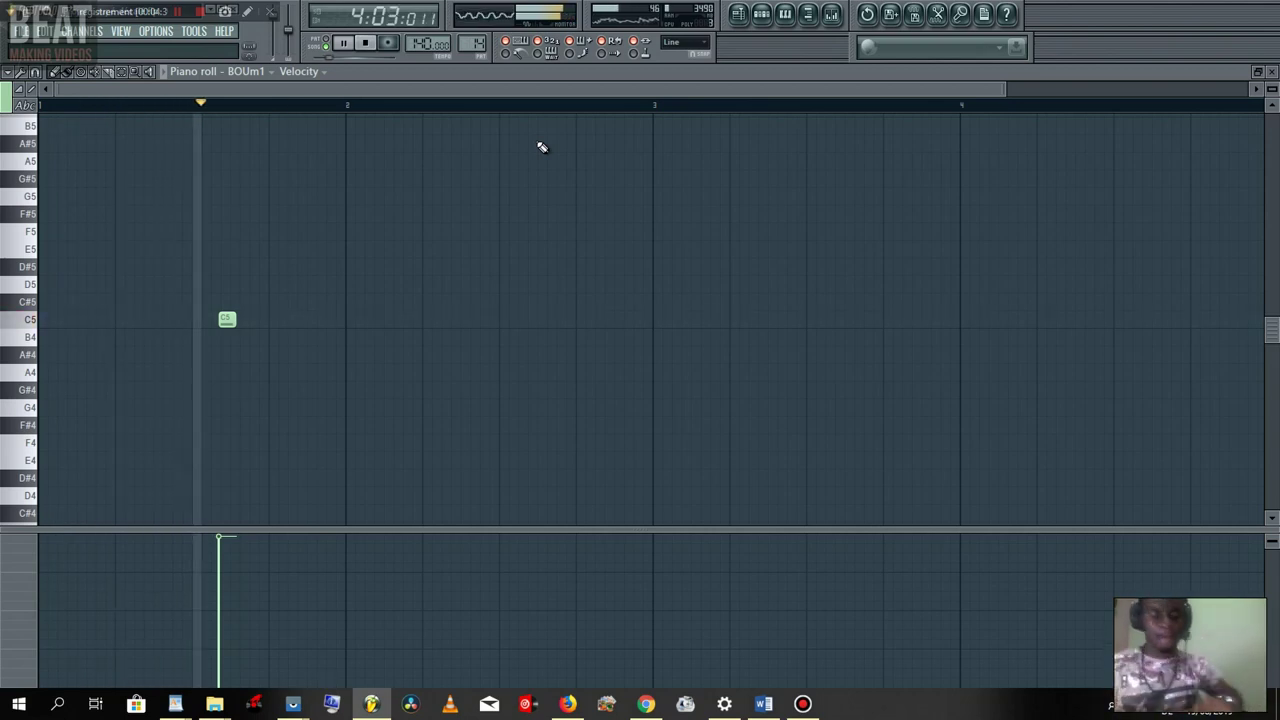
key("space")
- Open the Snare Reggea notes of pattern 1 in the piano roll and play the loop to hear the hit
key("F6")
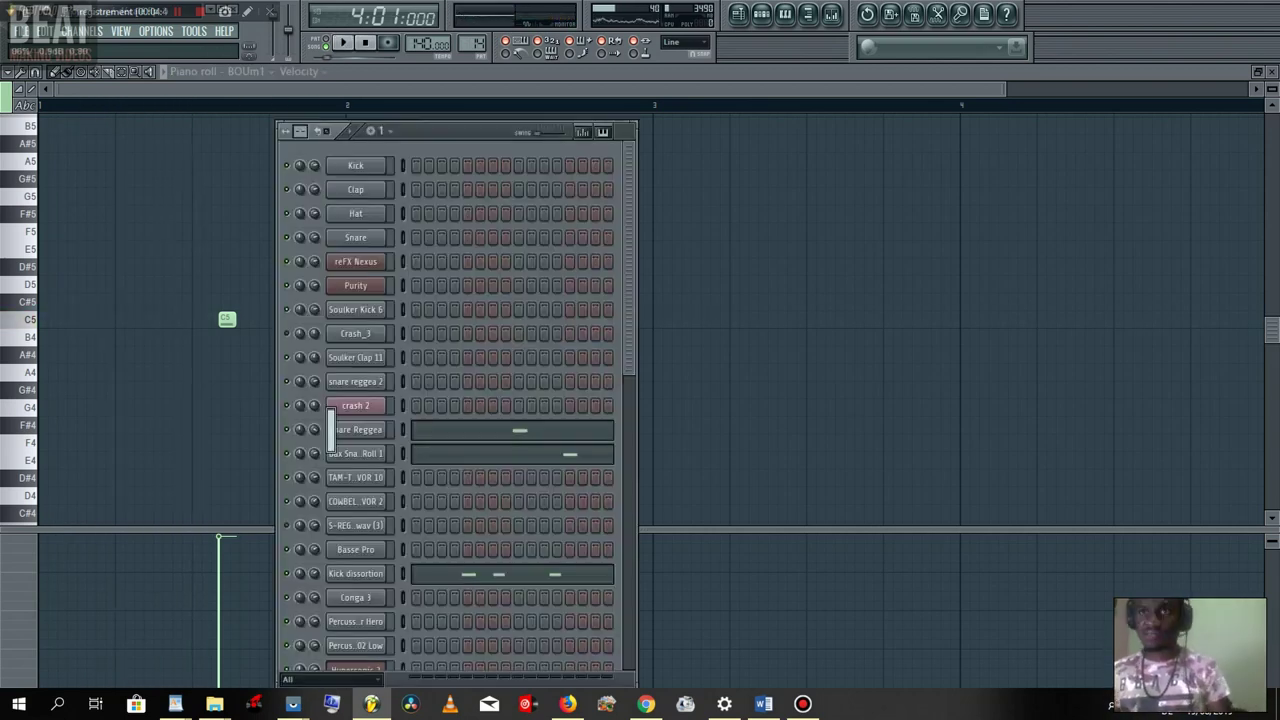
left_click(458, 433)
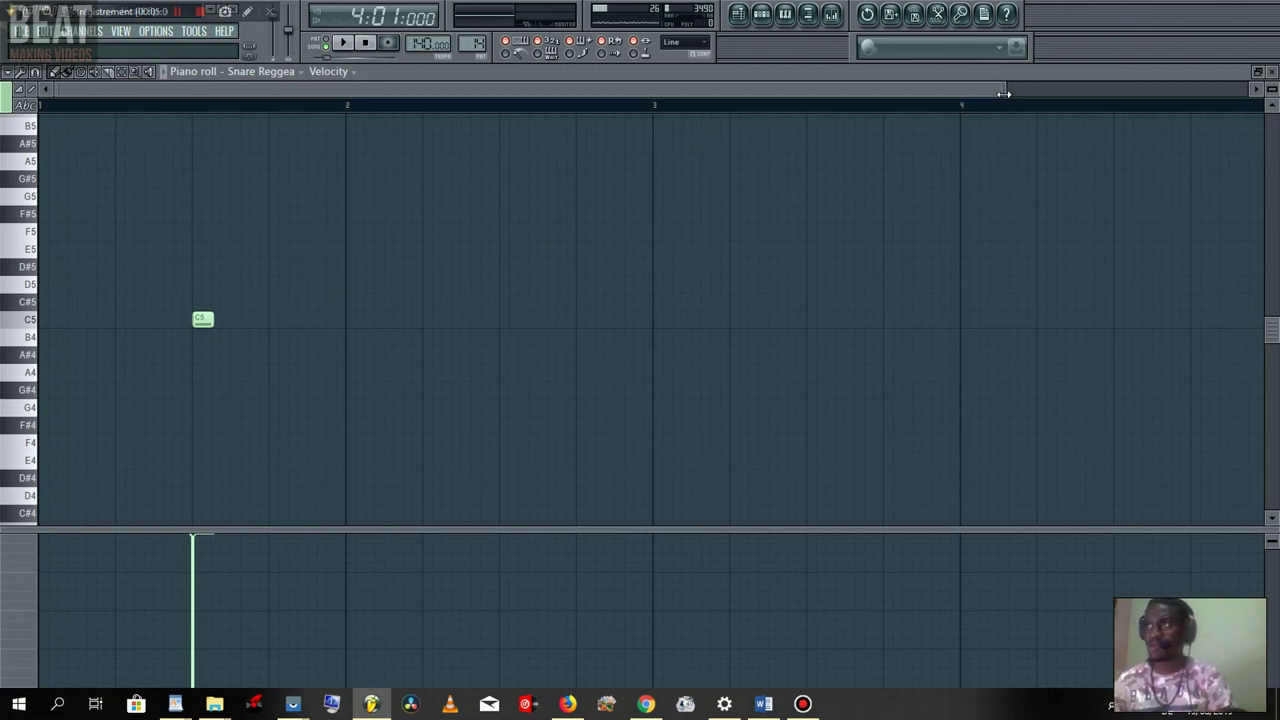
left_click_drag(1004, 93, 893, 93)
key("space")
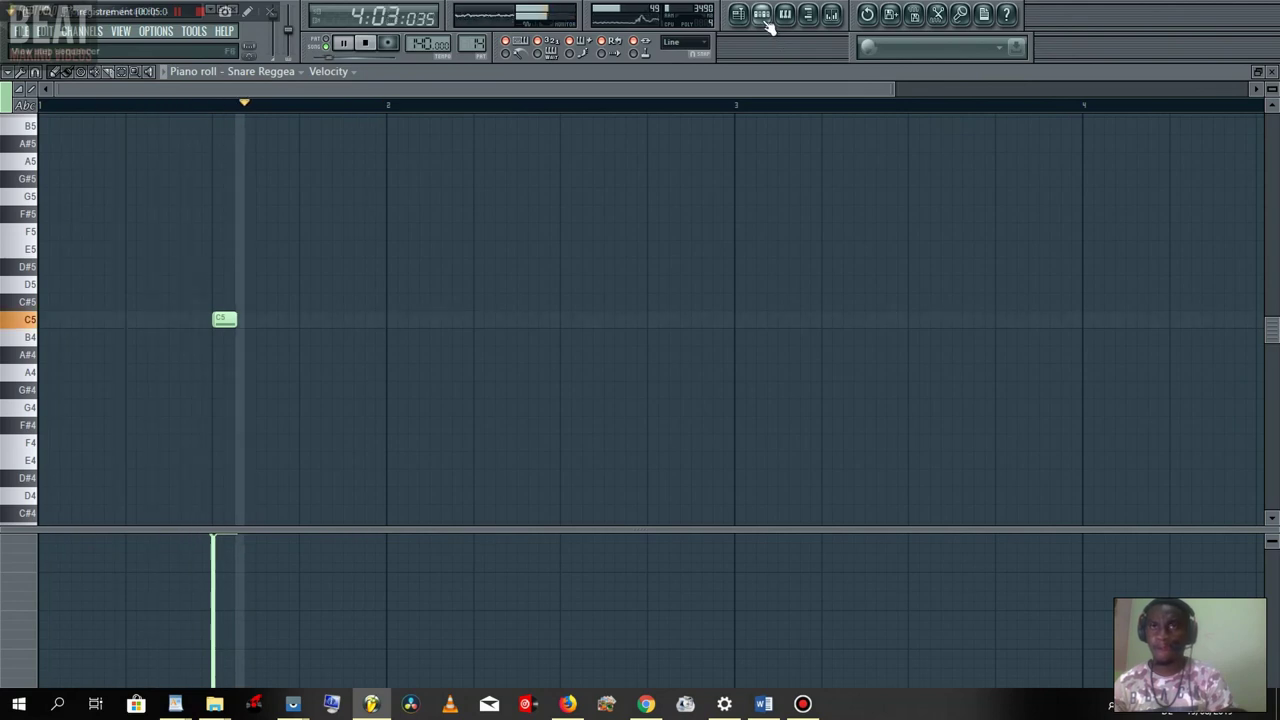
key("space")
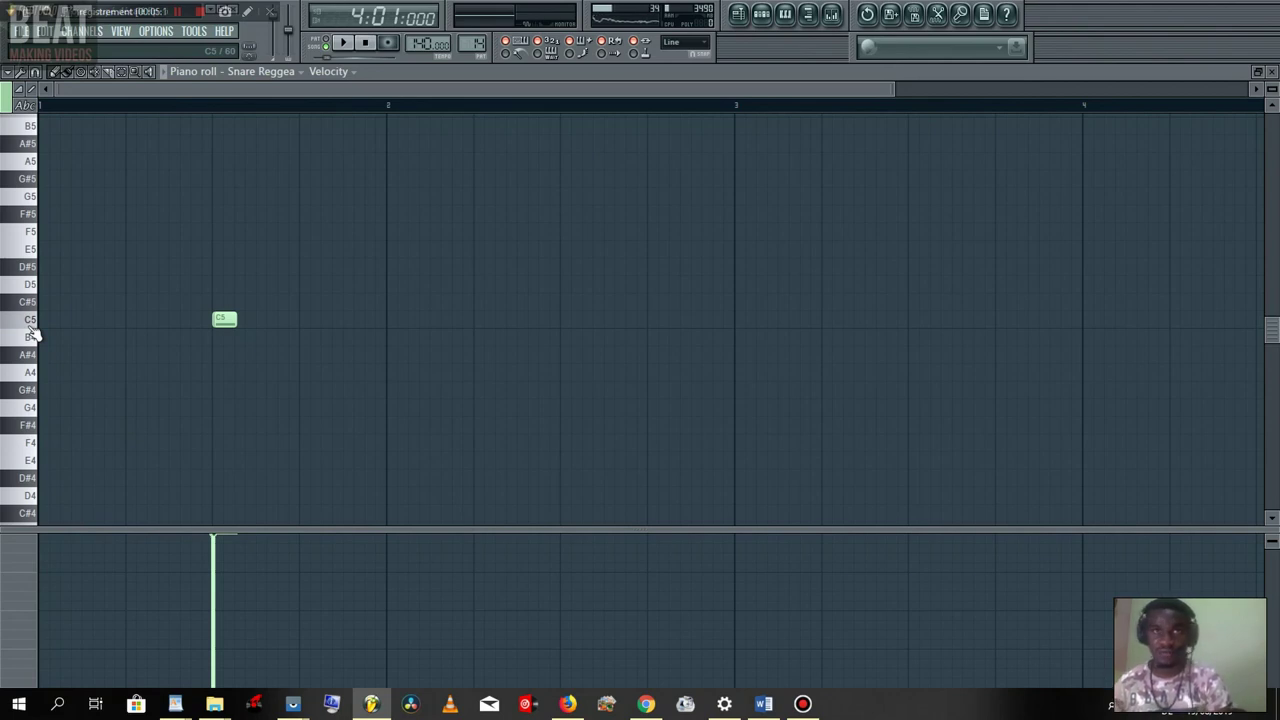
left_click_drag(895, 88, 686, 89)
key("space")
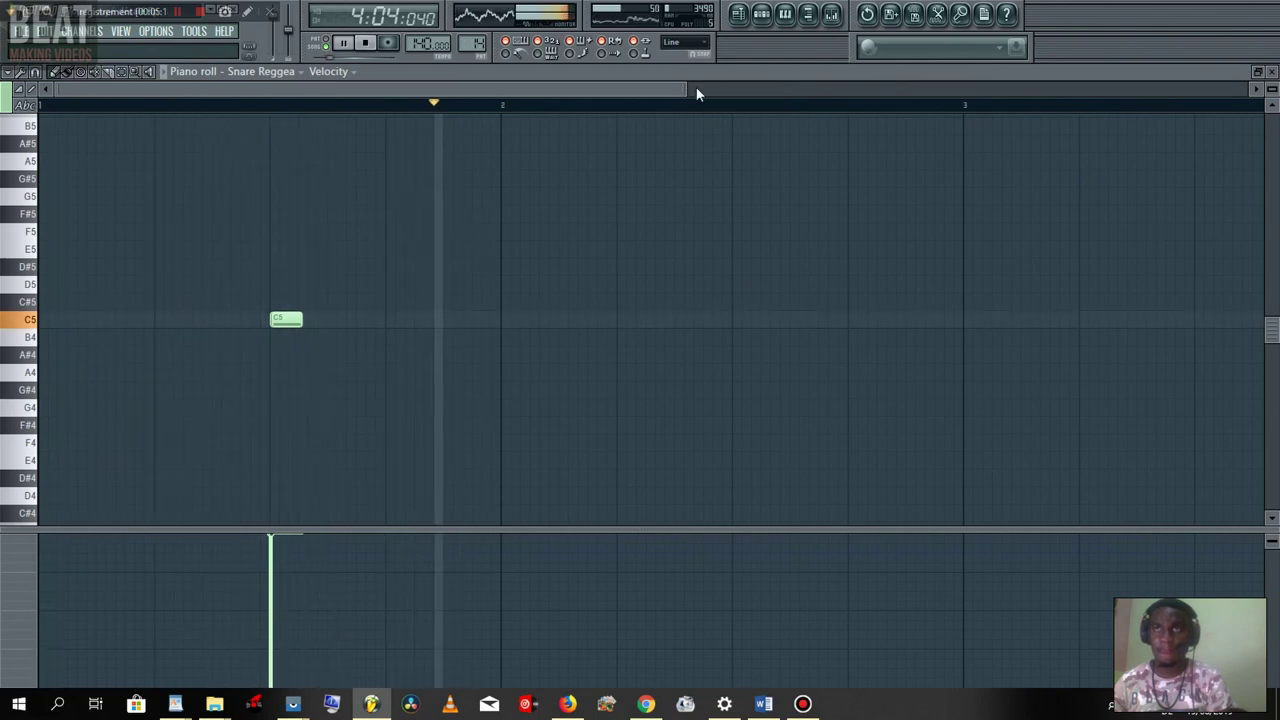
- Return to the playlist, listen to the arrangement through bar 8, and stop playback
left_click(740, 14)
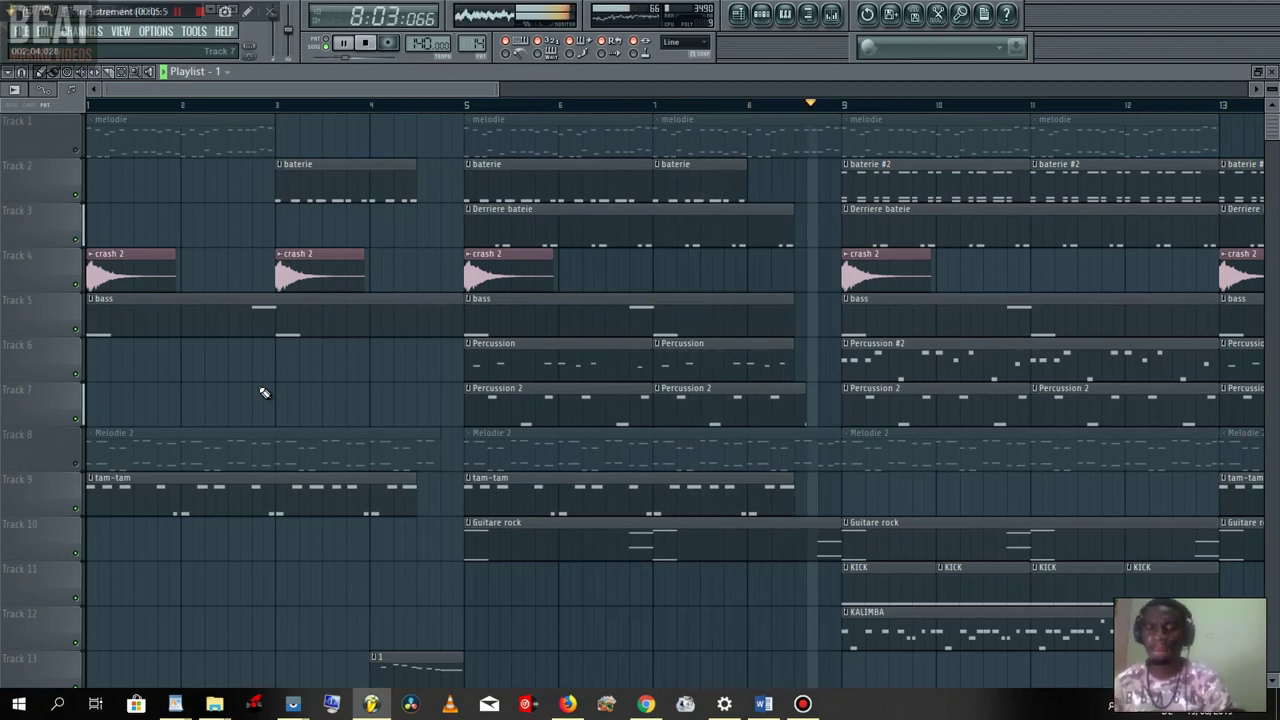
scroll(263, 392, "down", 2)
key("space")
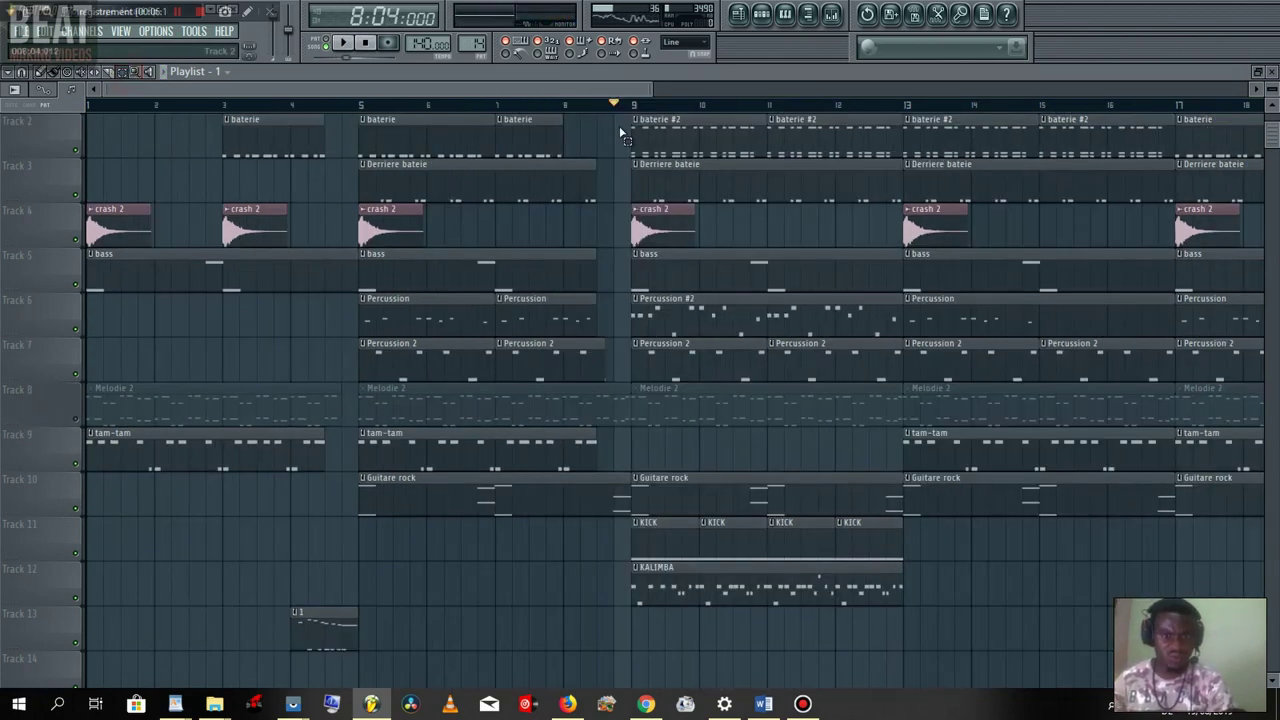
- Select bars 7 to 8 of the playlist as the loop range, play them, and check the lower tracks
left_click_drag(632, 118, 497, 118)
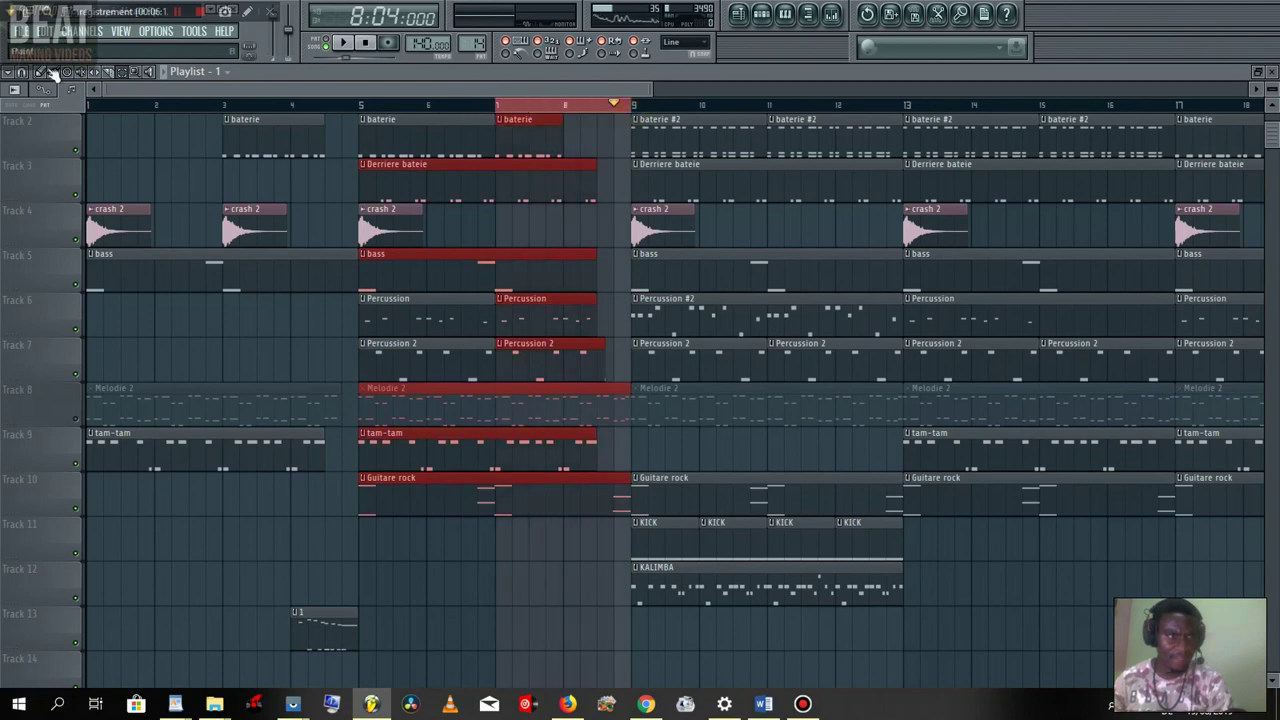
key("space")
left_click(809, 230)
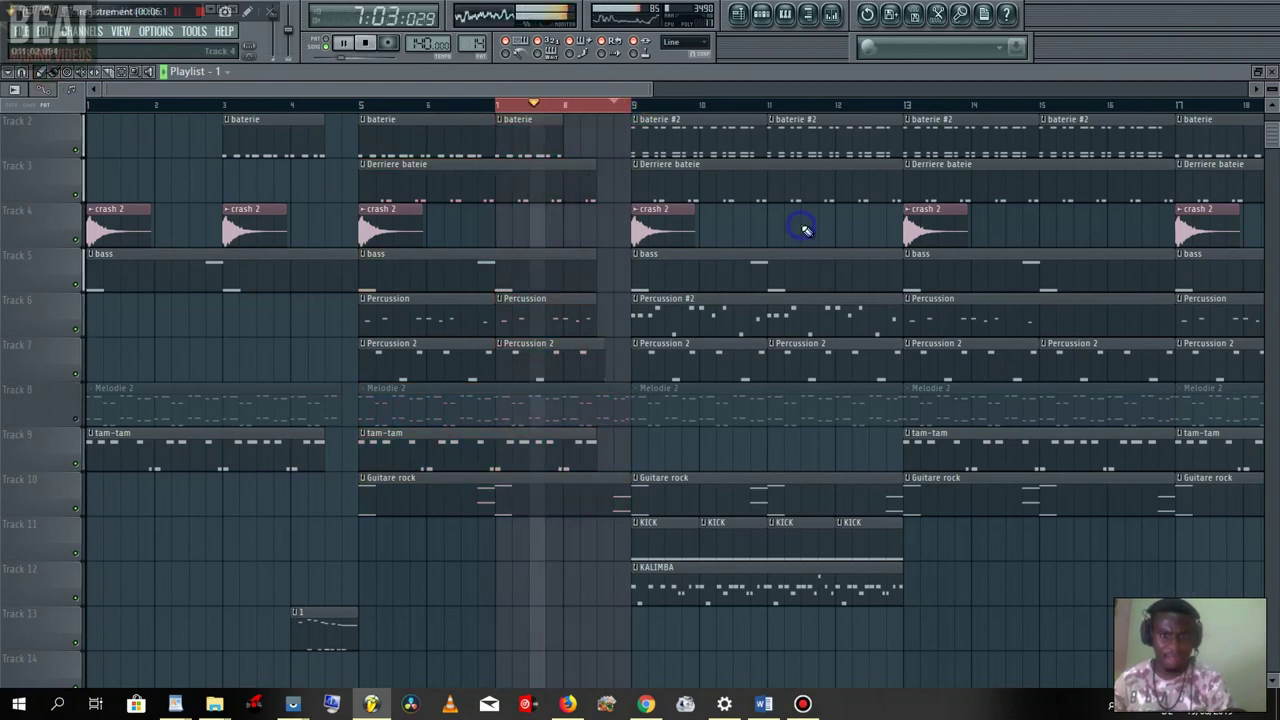
scroll(511, 297, "down", 4)
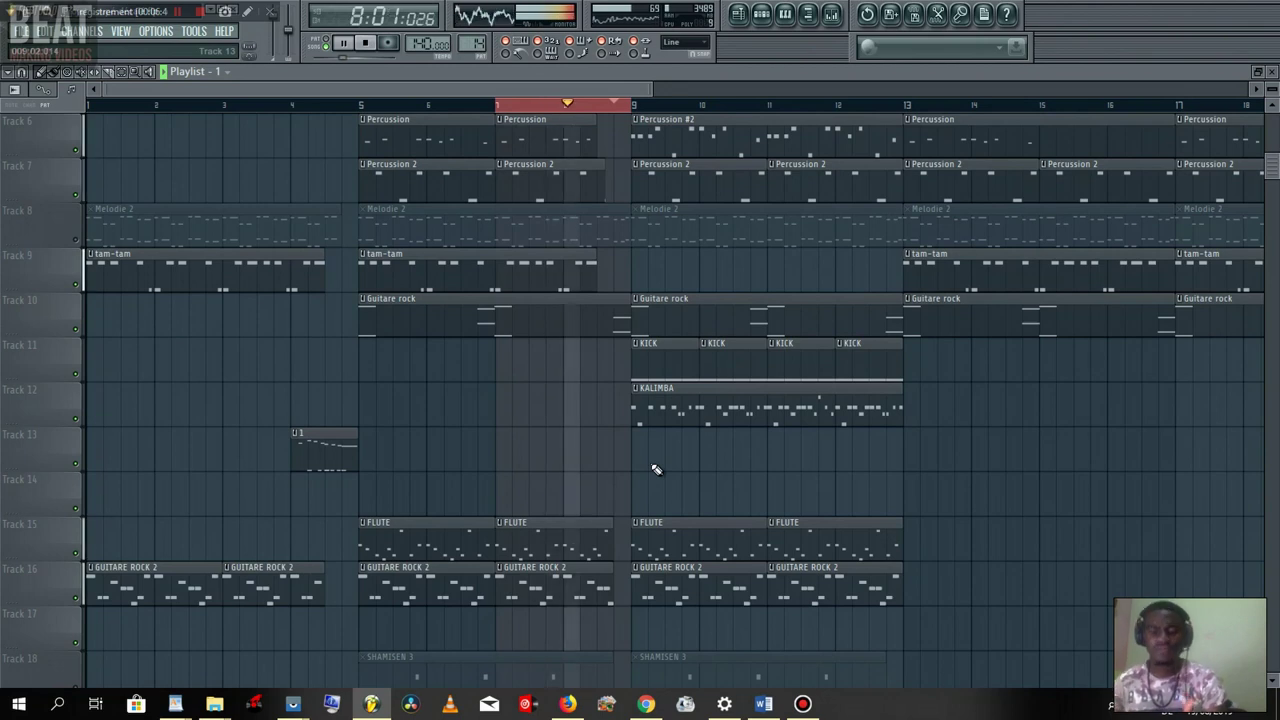
- Stop playback, switch to empty pattern 26, and name it 2
key("space")
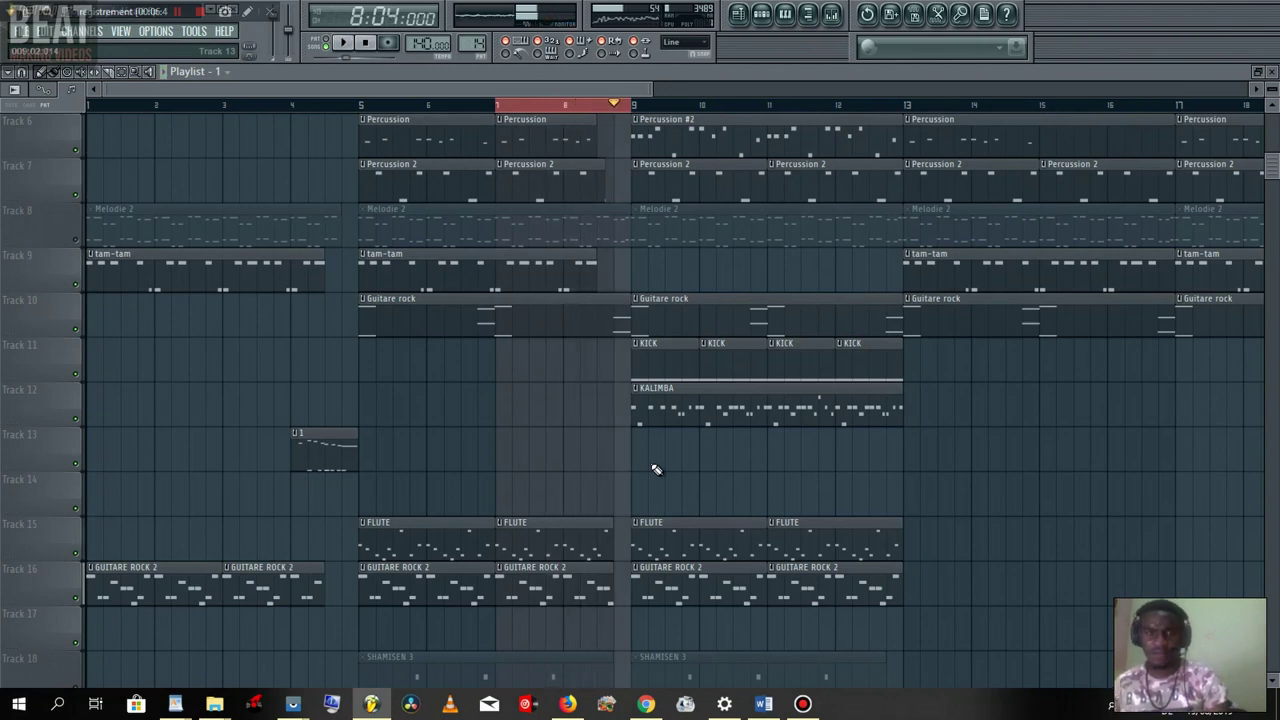
left_click(768, 15)
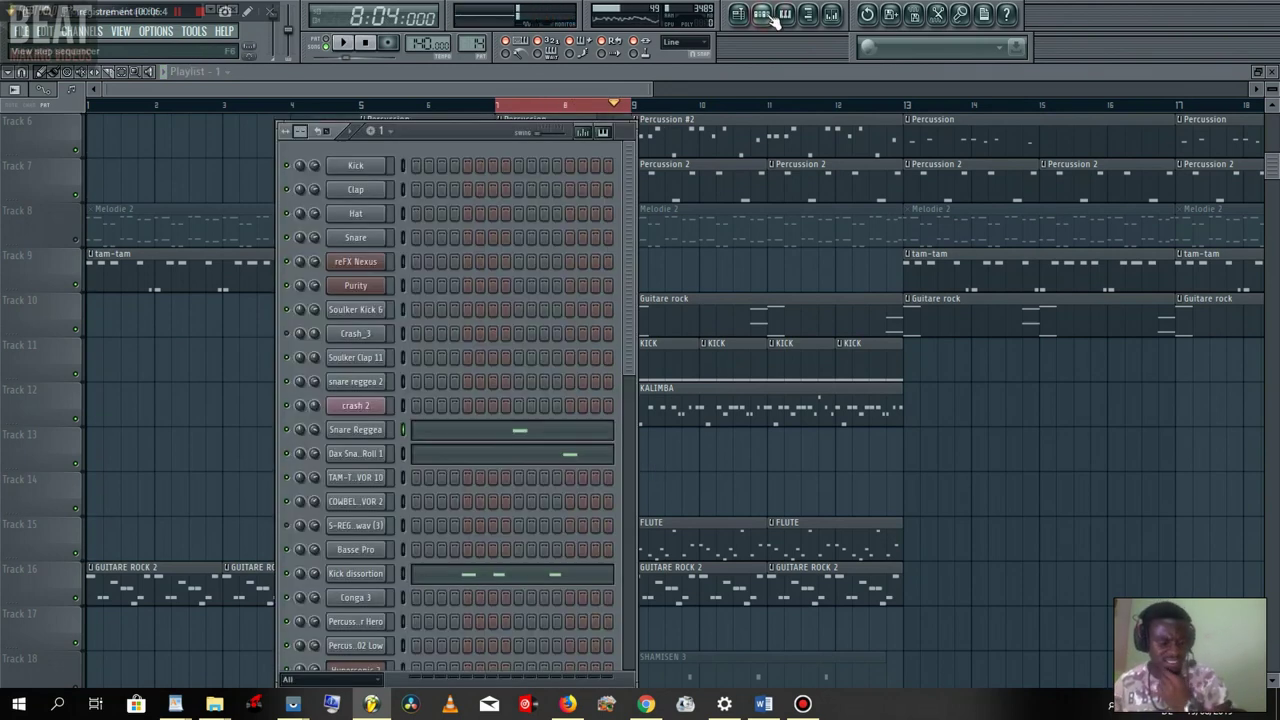
left_click(373, 133)
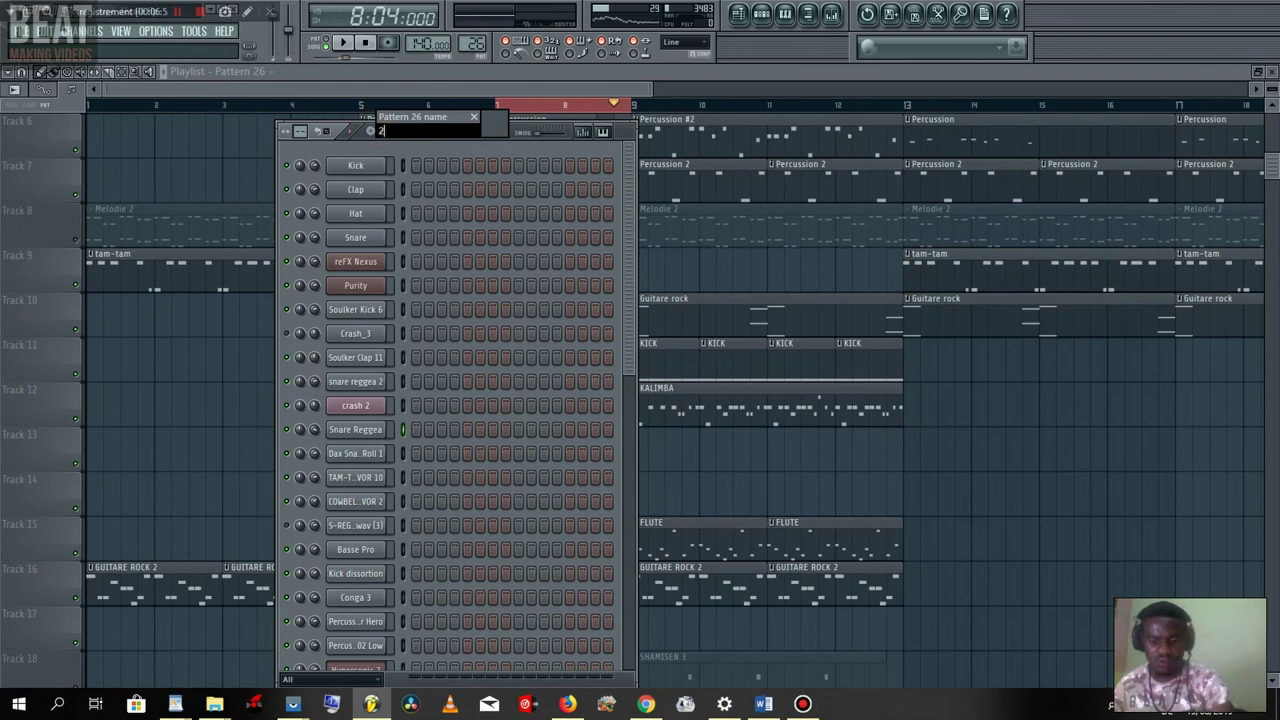
key("Return")
key("F6")
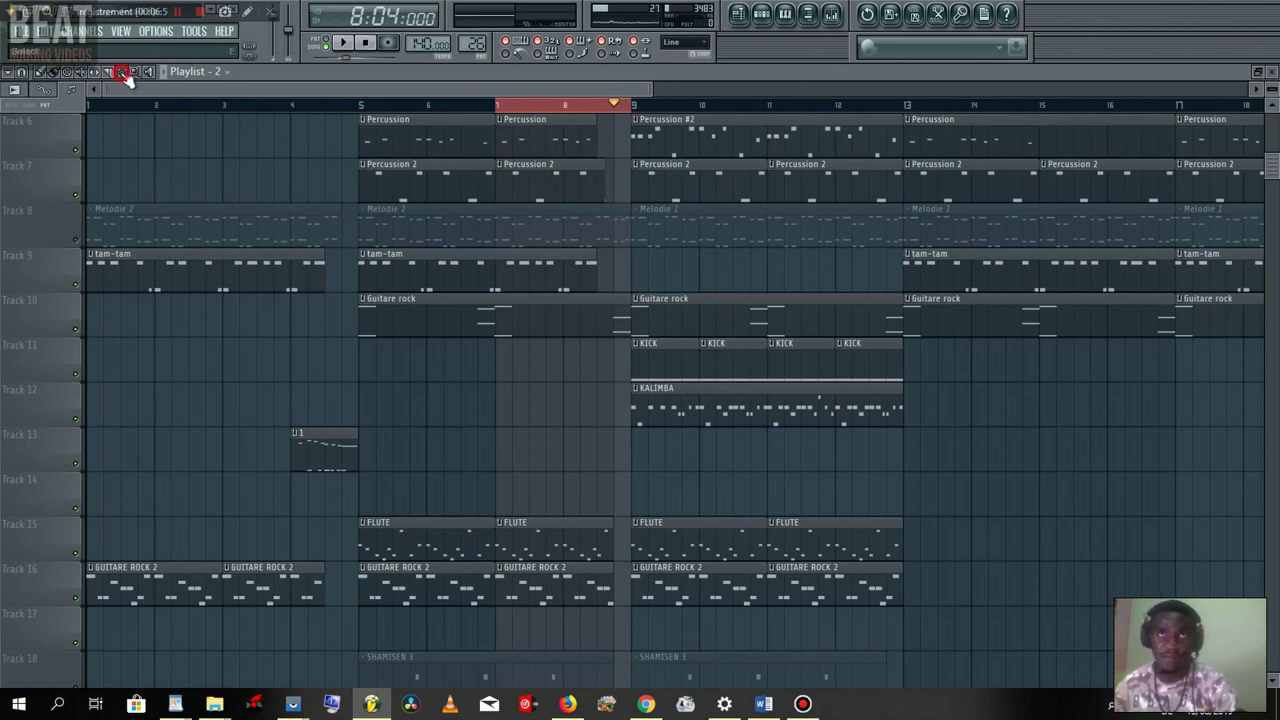
- Play the bars 7 to 8 loop and place a pattern 2 clip on Track 13 at bar 8
key("space")
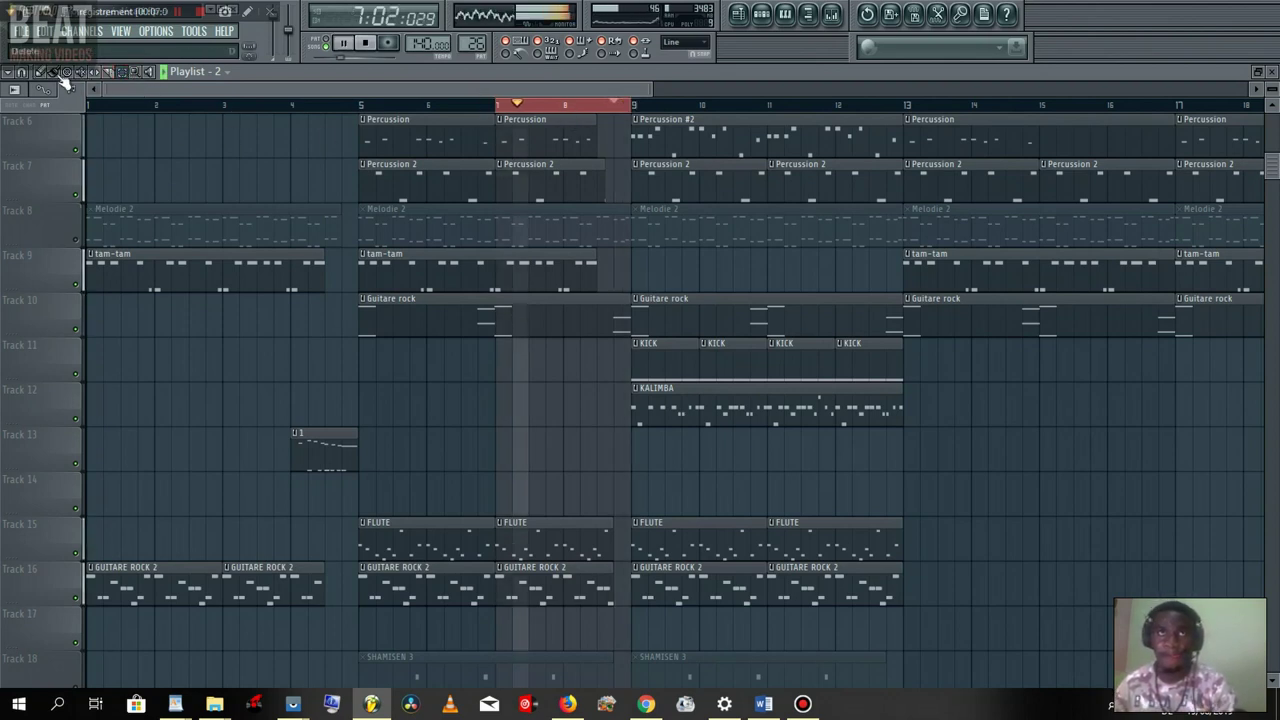
key("space")
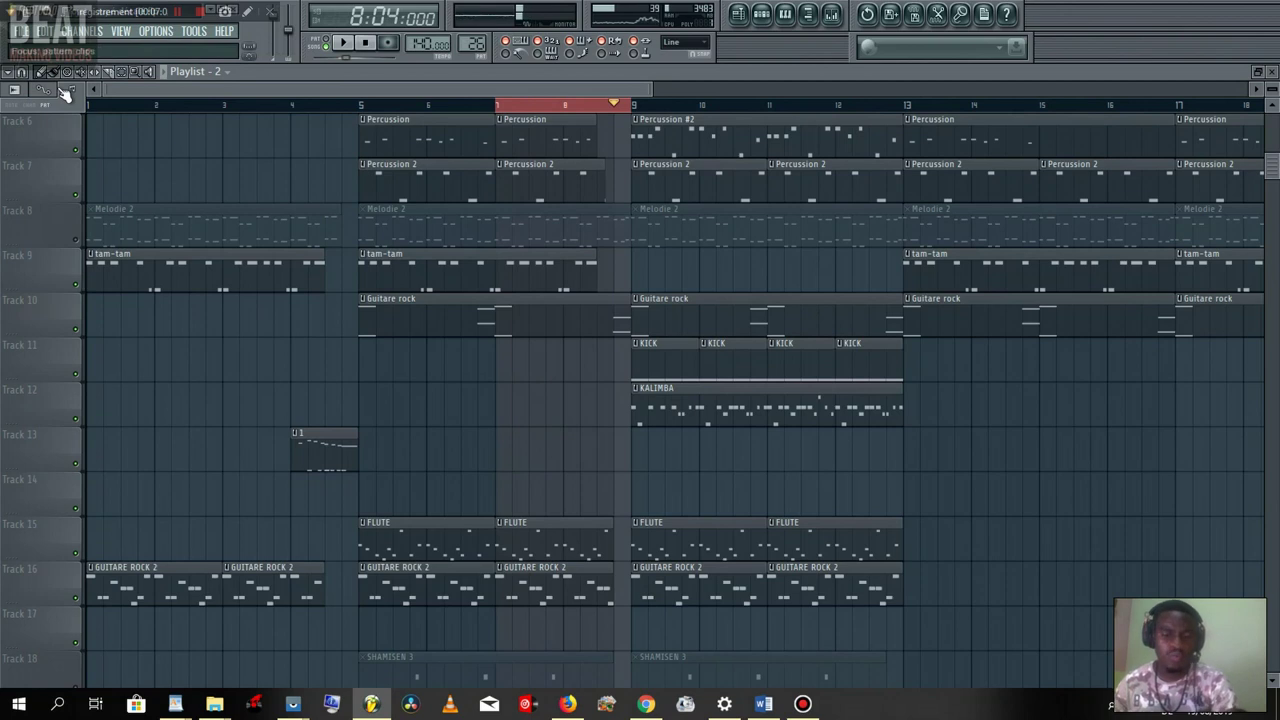
key("space")
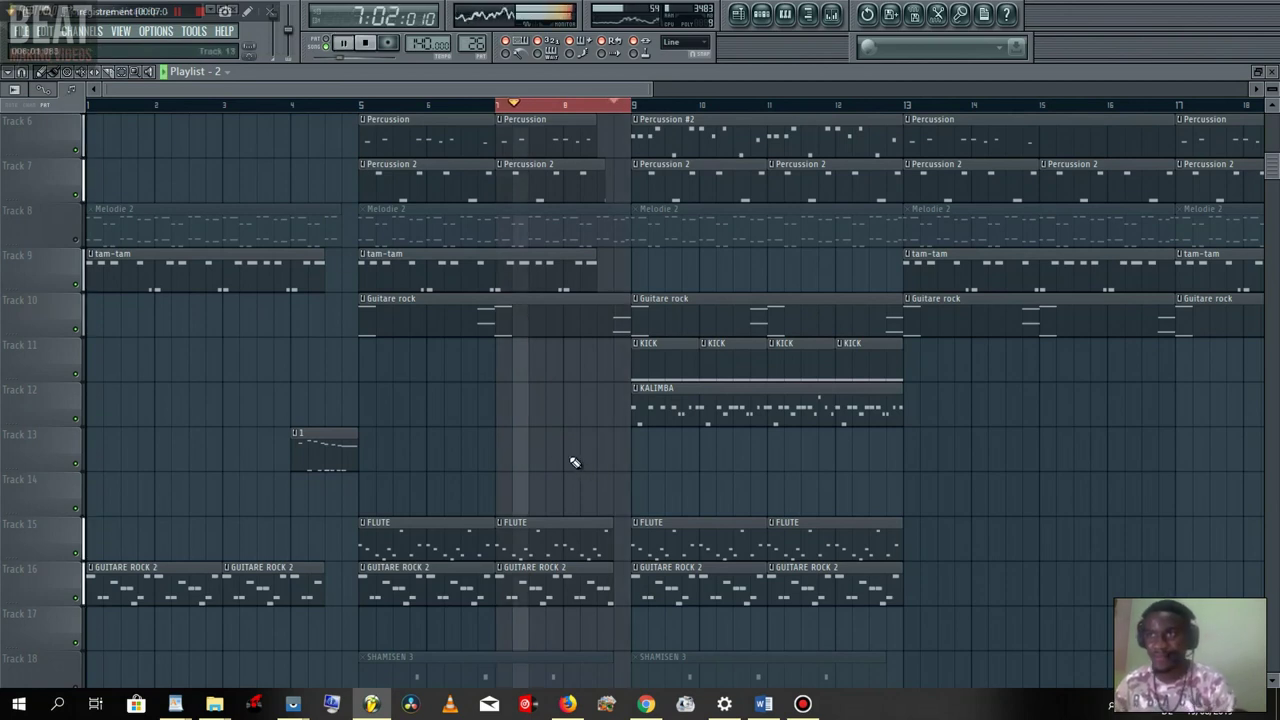
left_click(565, 455)
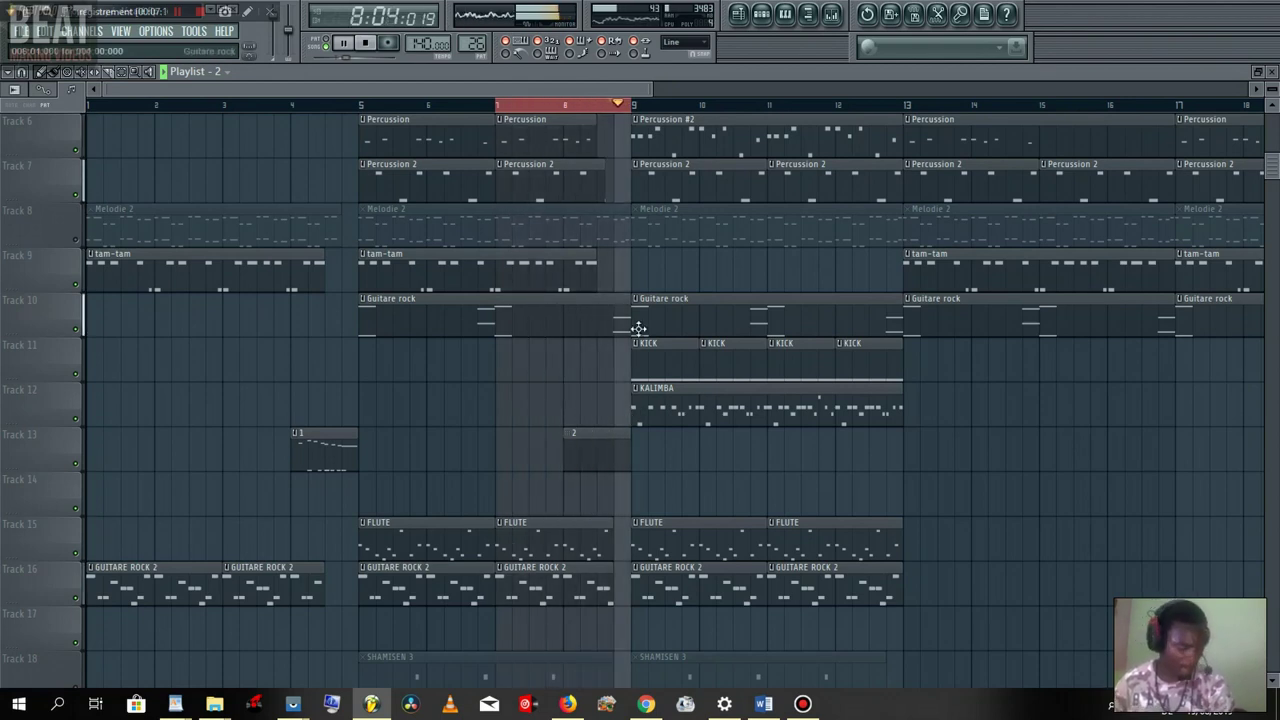
- Replay the bars 7 to 8 loop, then open the SampleTank 3 channel of pattern 2 in the piano roll
key("F6")
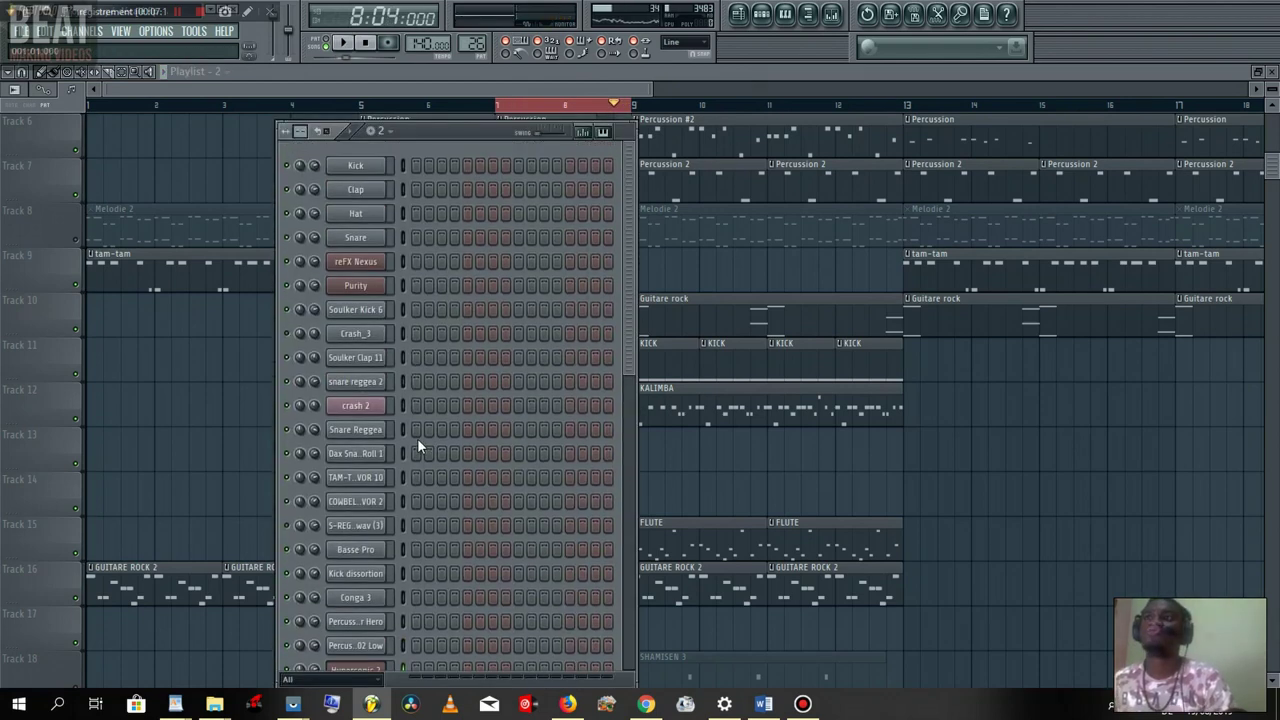
left_click(423, 103)
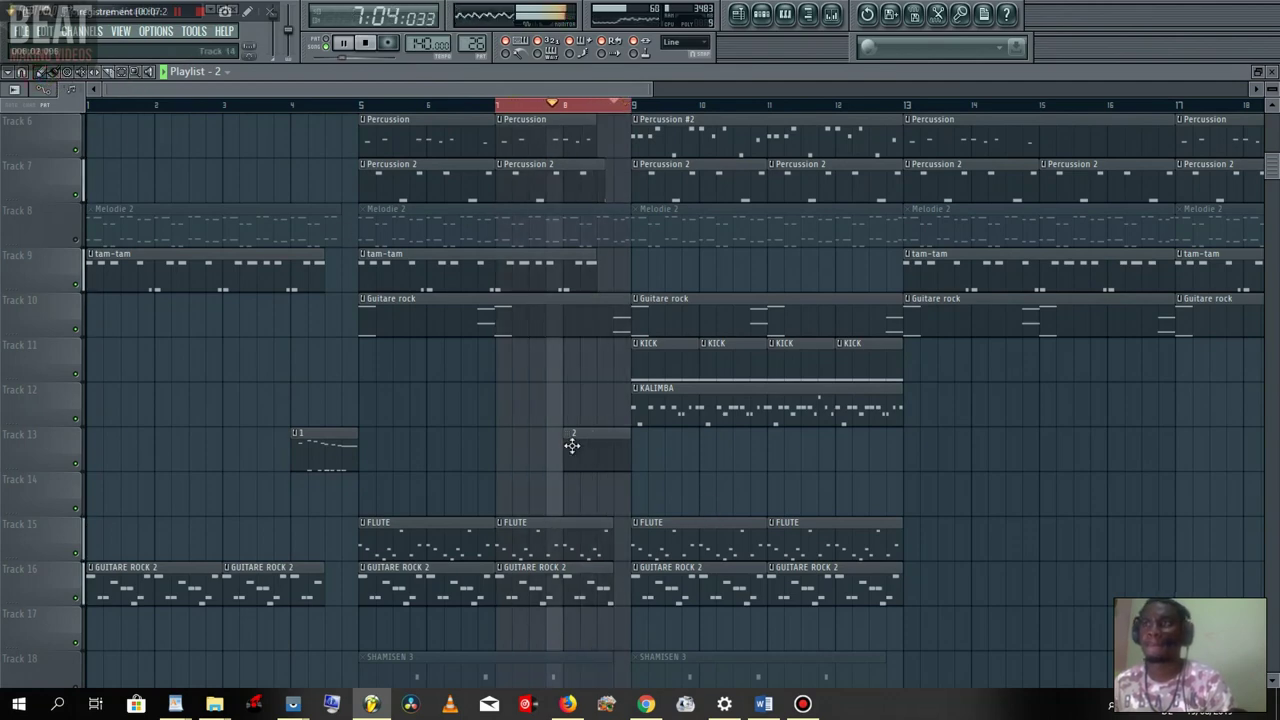
scroll(610, 340, "up", 5)
key("space")
key("F6")
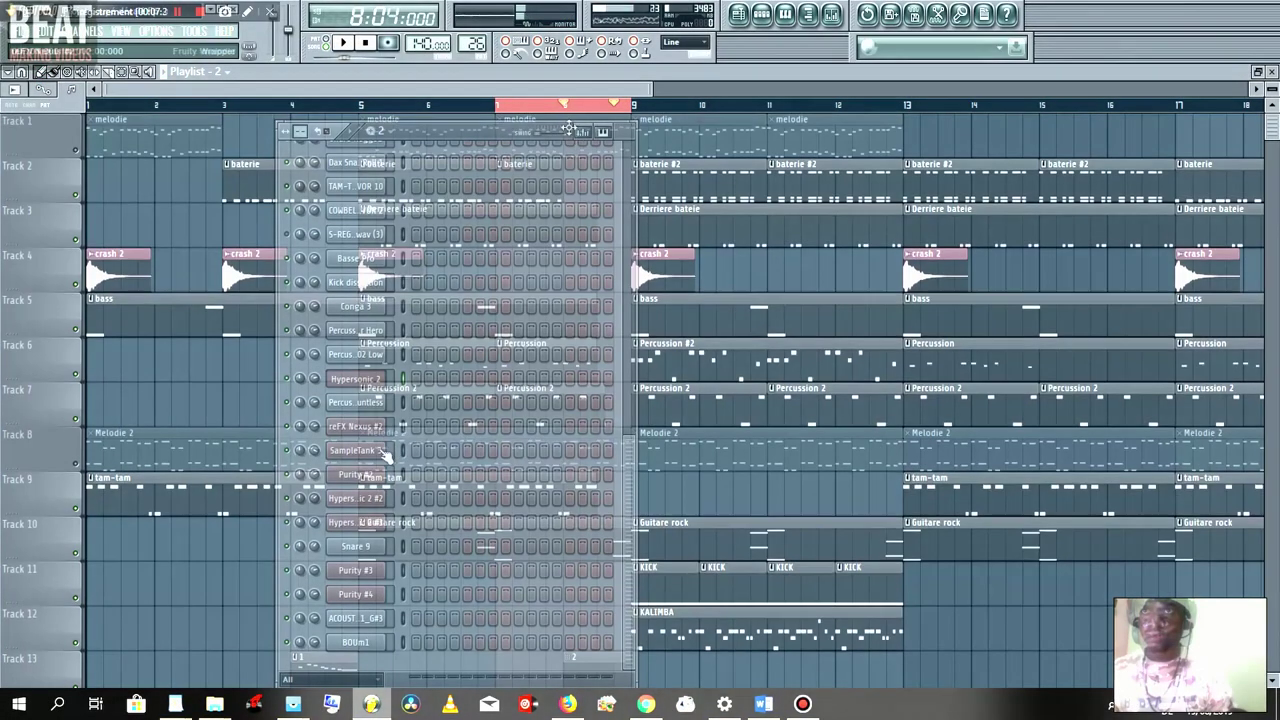
right_click(355, 450)
left_click(418, 452)
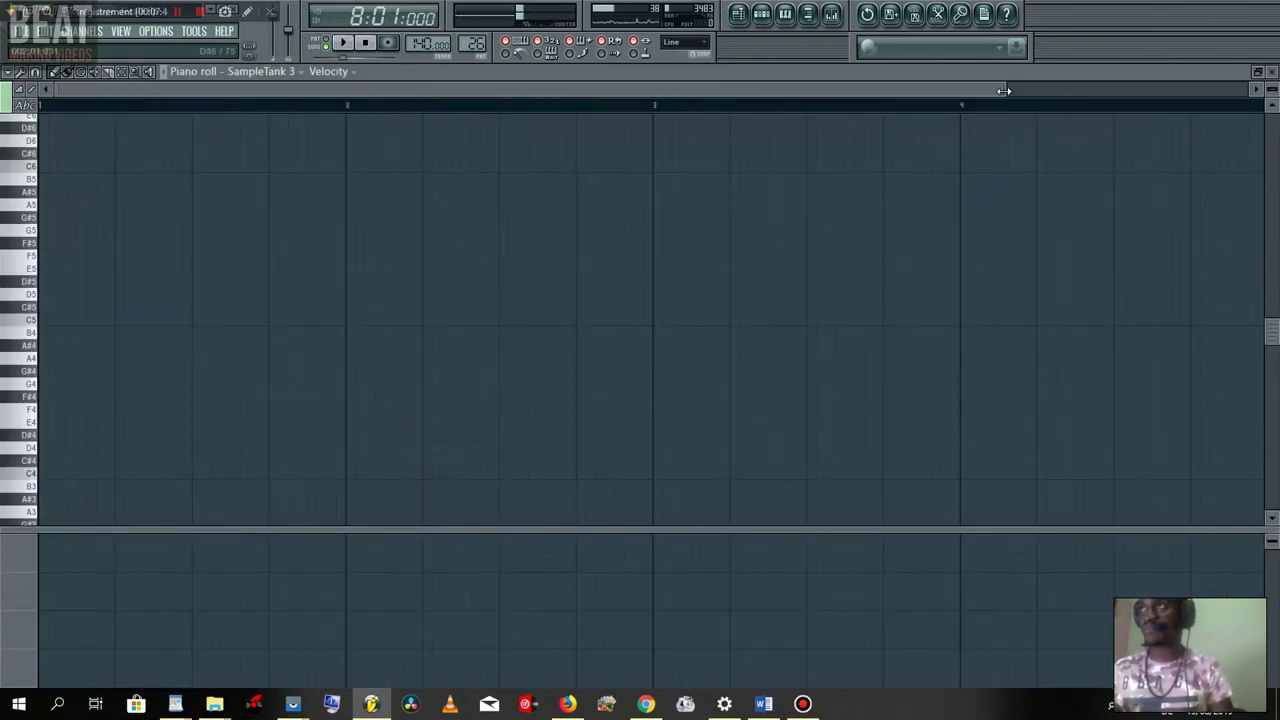
- Audition the SampleTank 3 piano keys up into the ninth octave and replay the loop for comparison
left_click_drag(1005, 88, 700, 88)
left_click(30, 178)
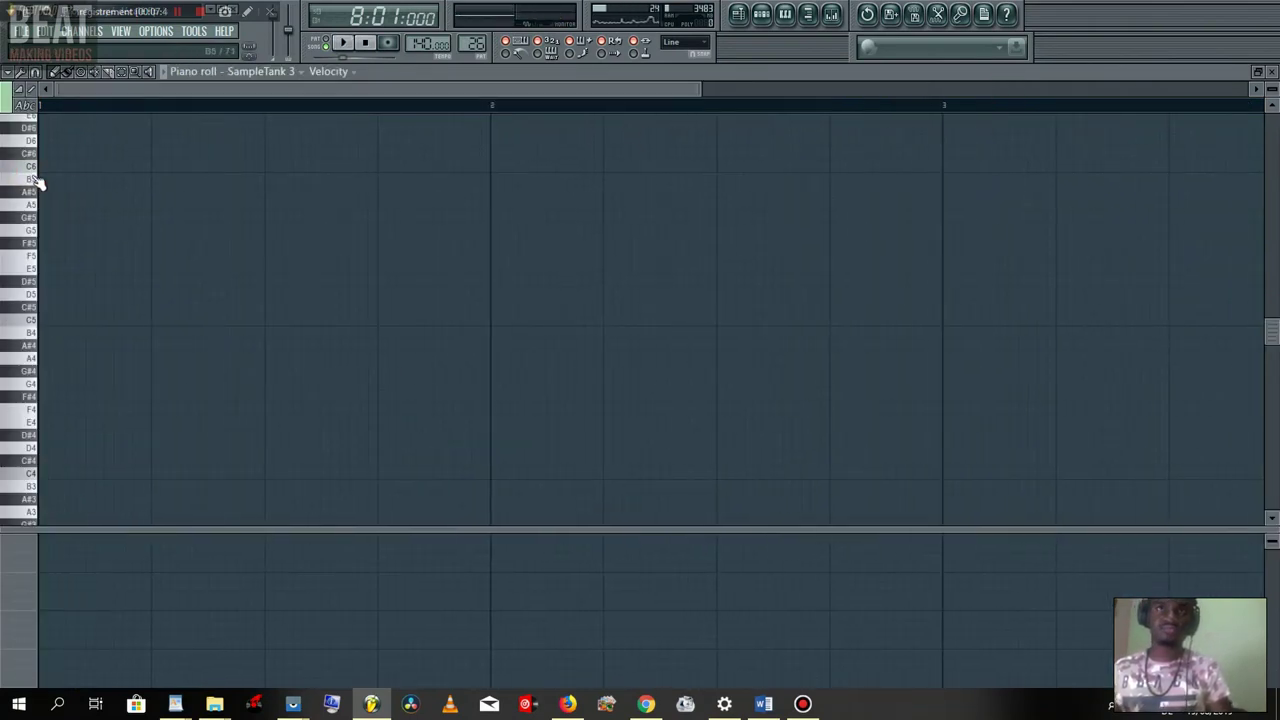
scroll(42, 162, "up", 10)
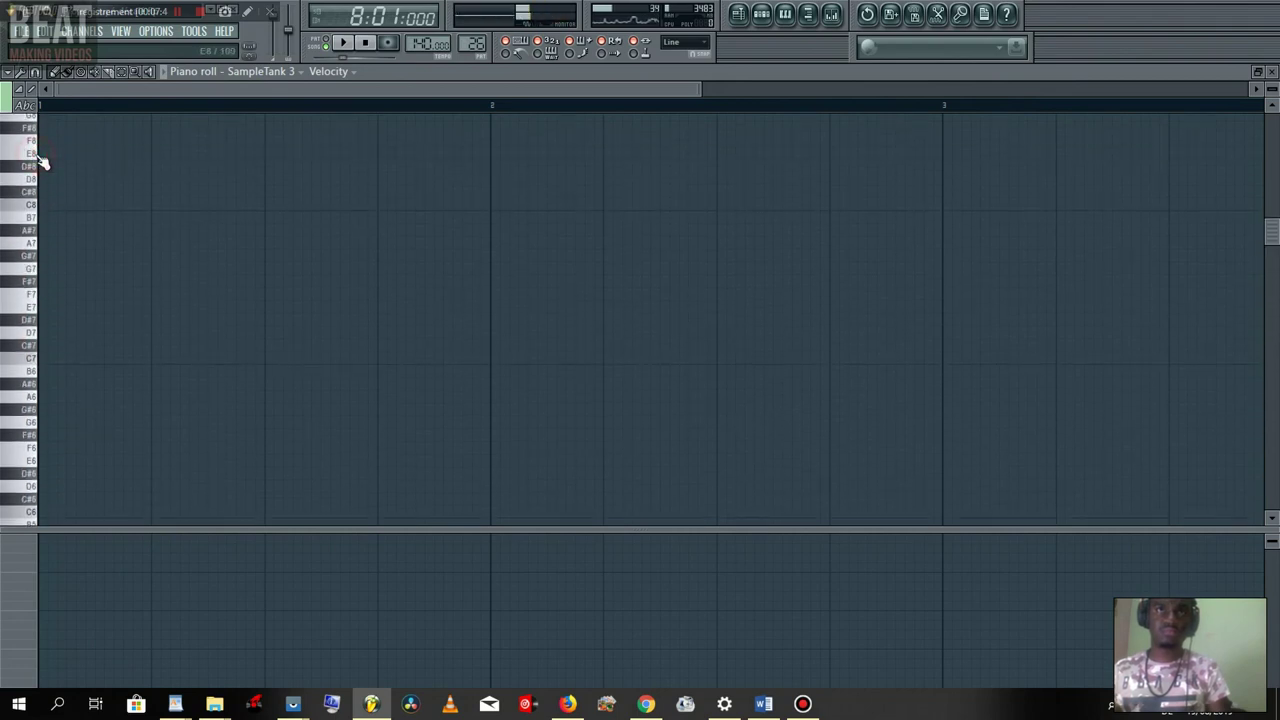
scroll(40, 150, "up", 8)
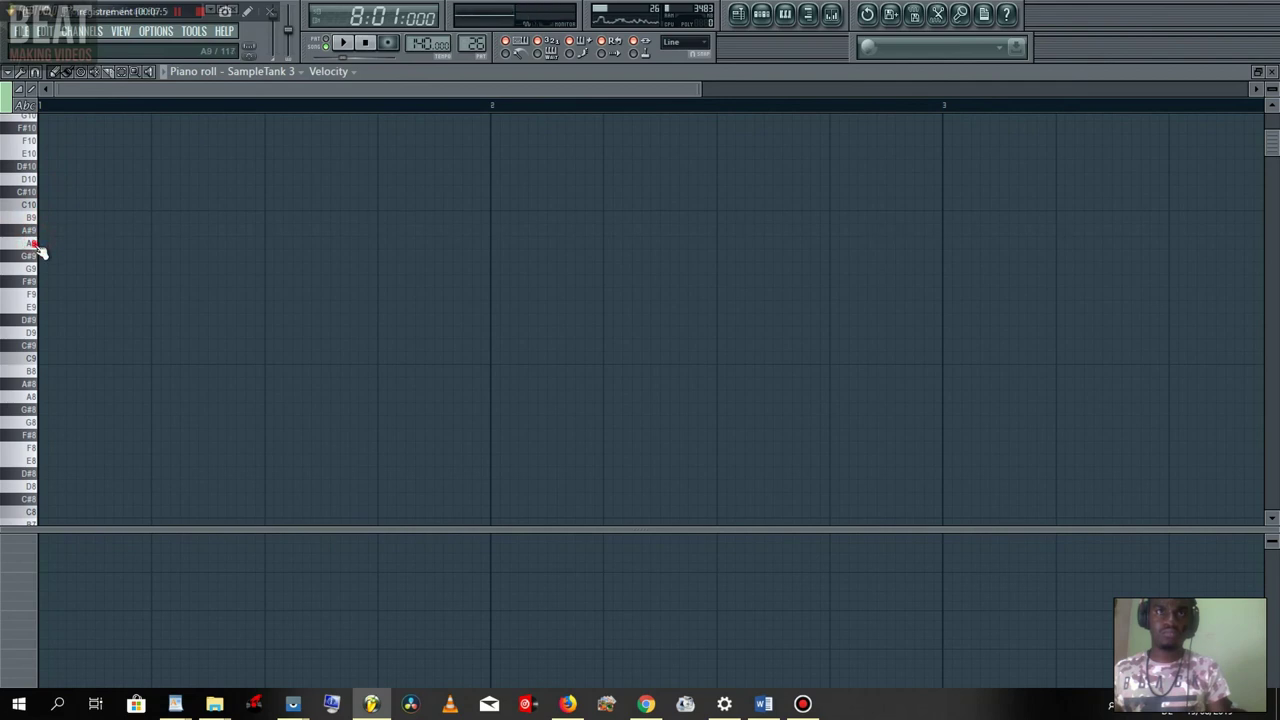
key("space")
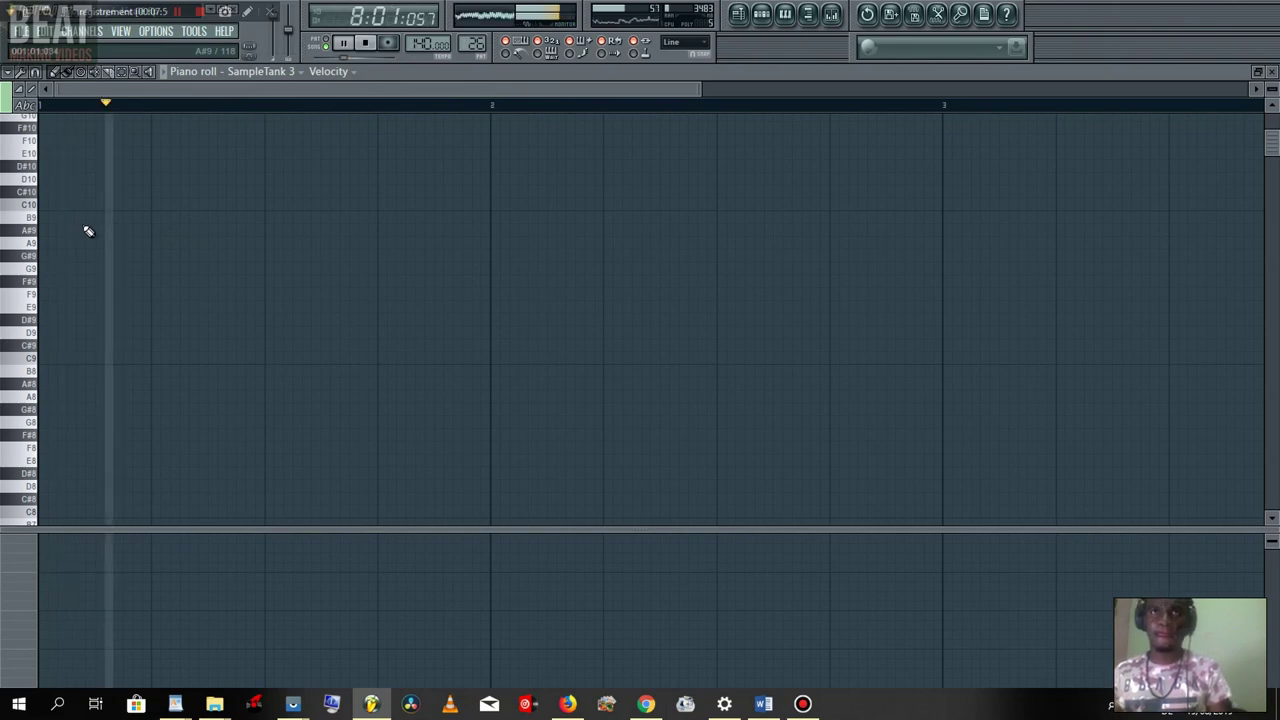
key("space")
- Add a short C10 note in the first beat and a short G#9 note in the second beat of bar 1
key("space")
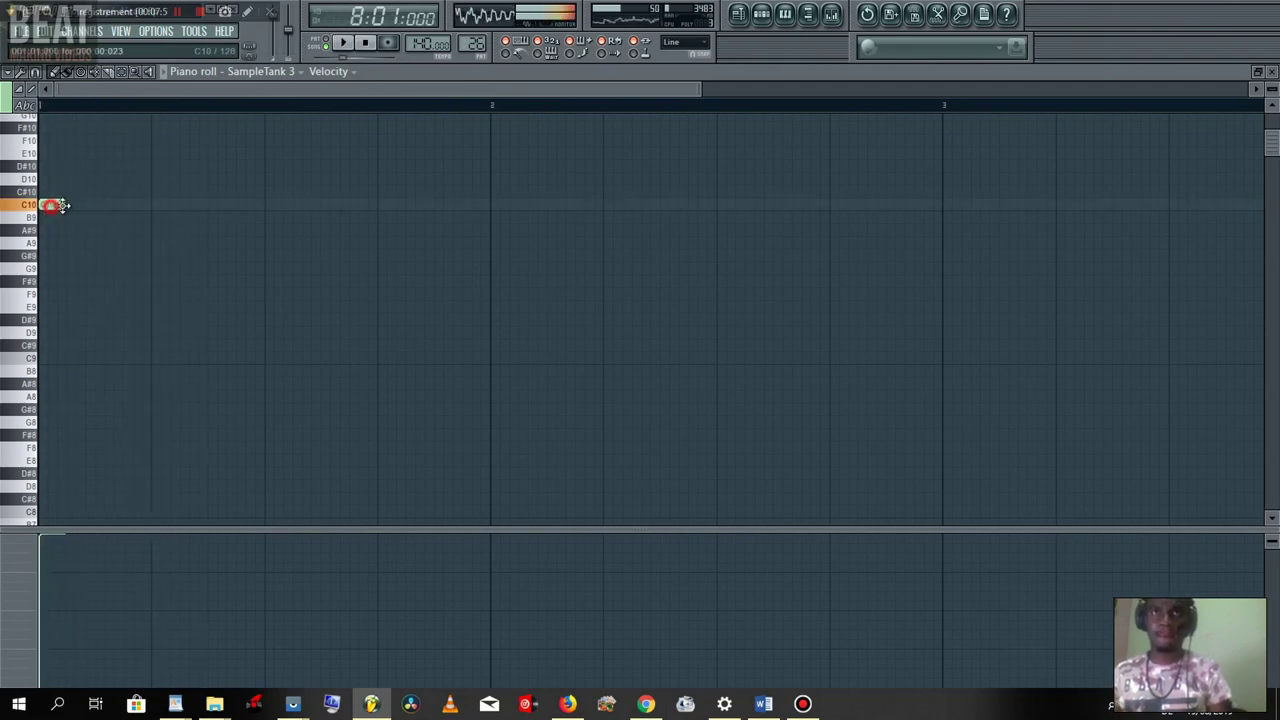
left_click_drag(52, 205, 97, 205)
key("space")
left_click_drag(170, 262, 197, 260)
key("space")
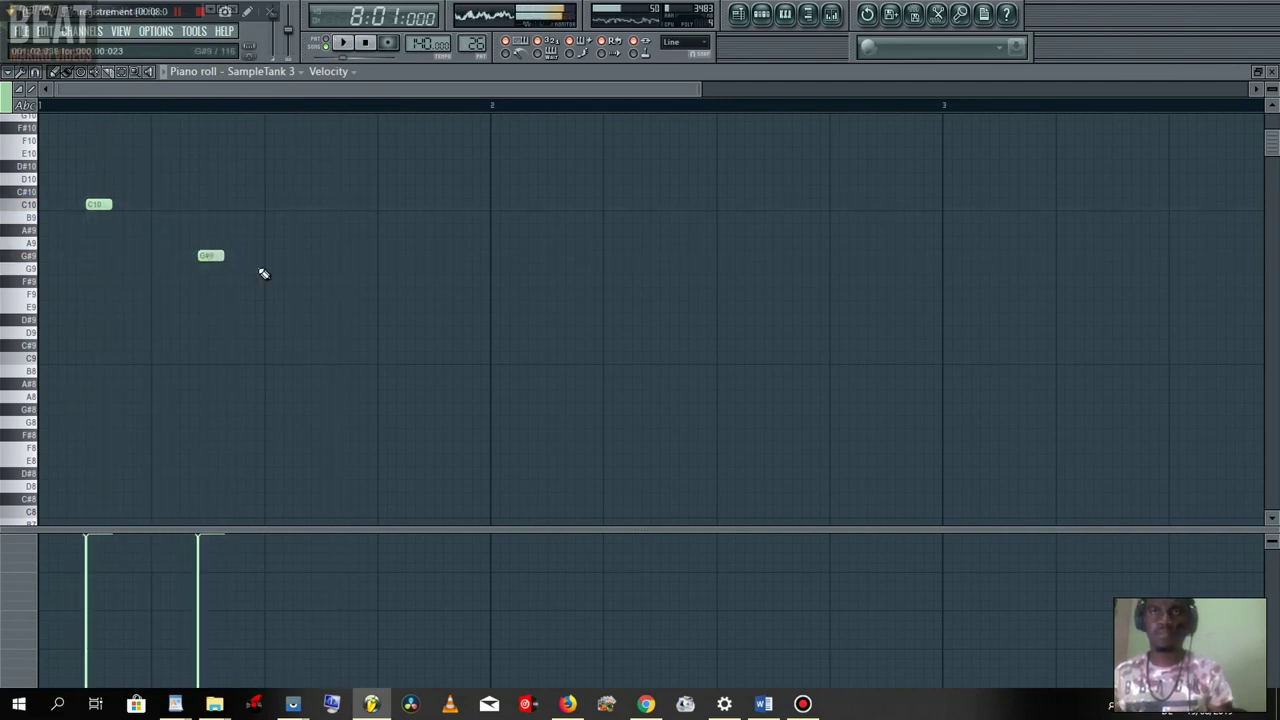
- Add a short F9 note in the third beat and a C9 note in the fourth beat, checking them against the loop
left_click(322, 295)
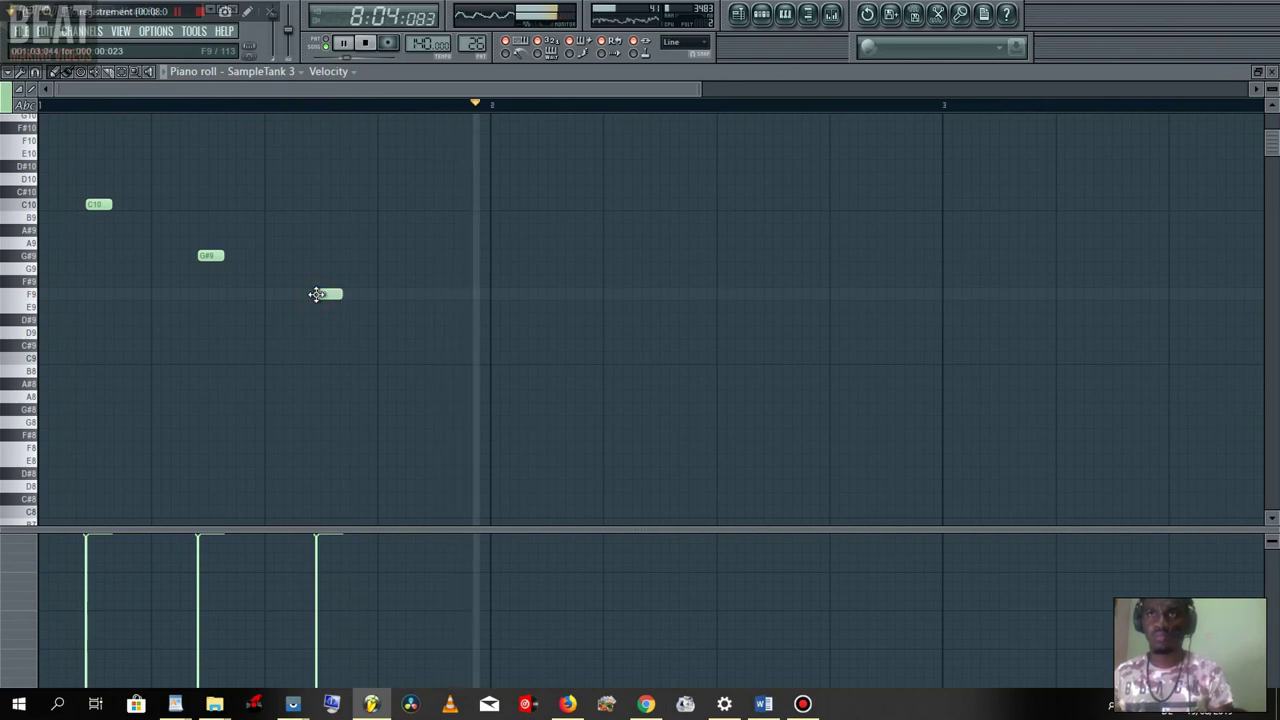
key("space")
right_click(336, 307)
key("space")
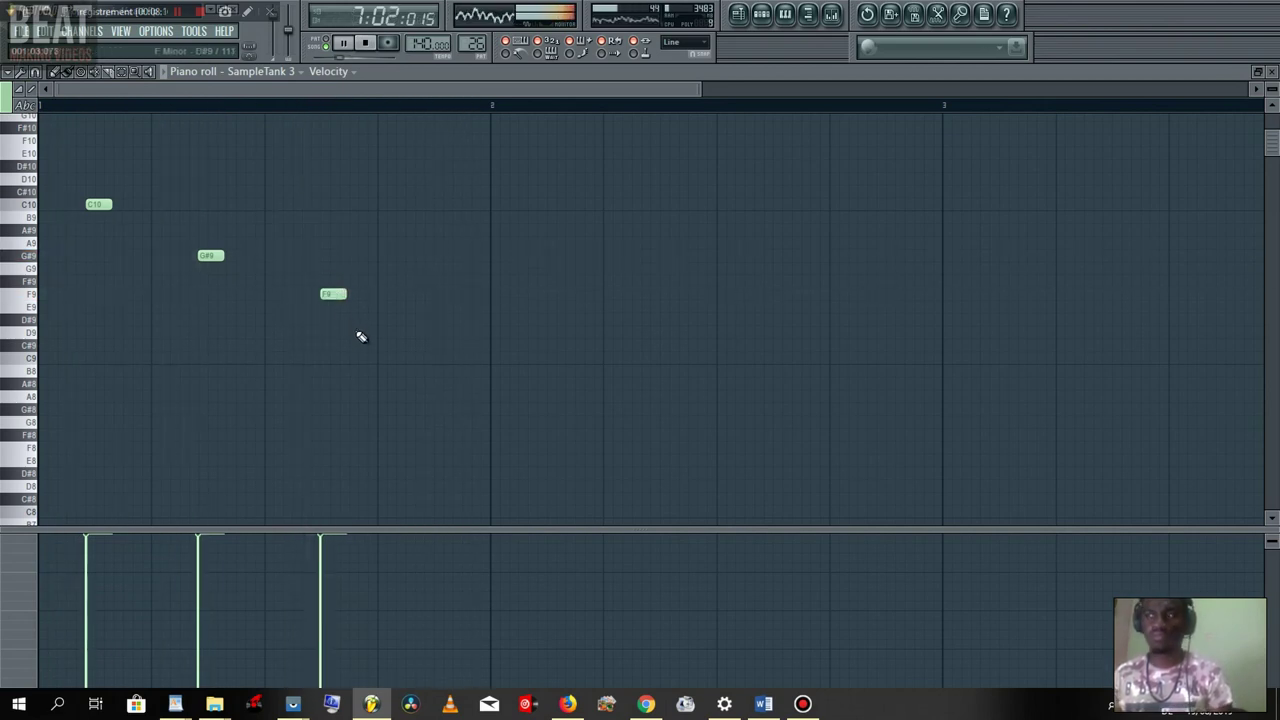
left_click(433, 360)
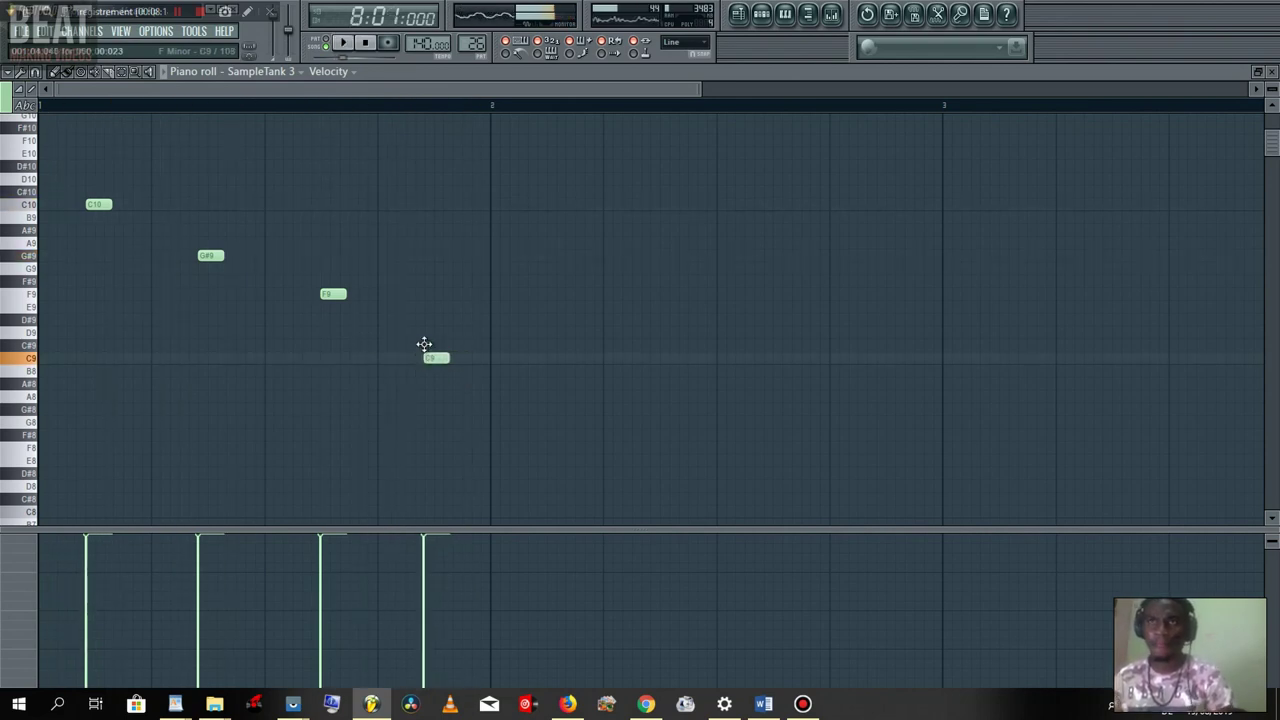
- Adjust the timing of the F9 and C9 notes so the four notes are evenly spaced across the bar
mouse_move(424, 344)
left_mouse_down()
mouse_move(417, 334)
mouse_move(410, 357)
left_mouse_up()
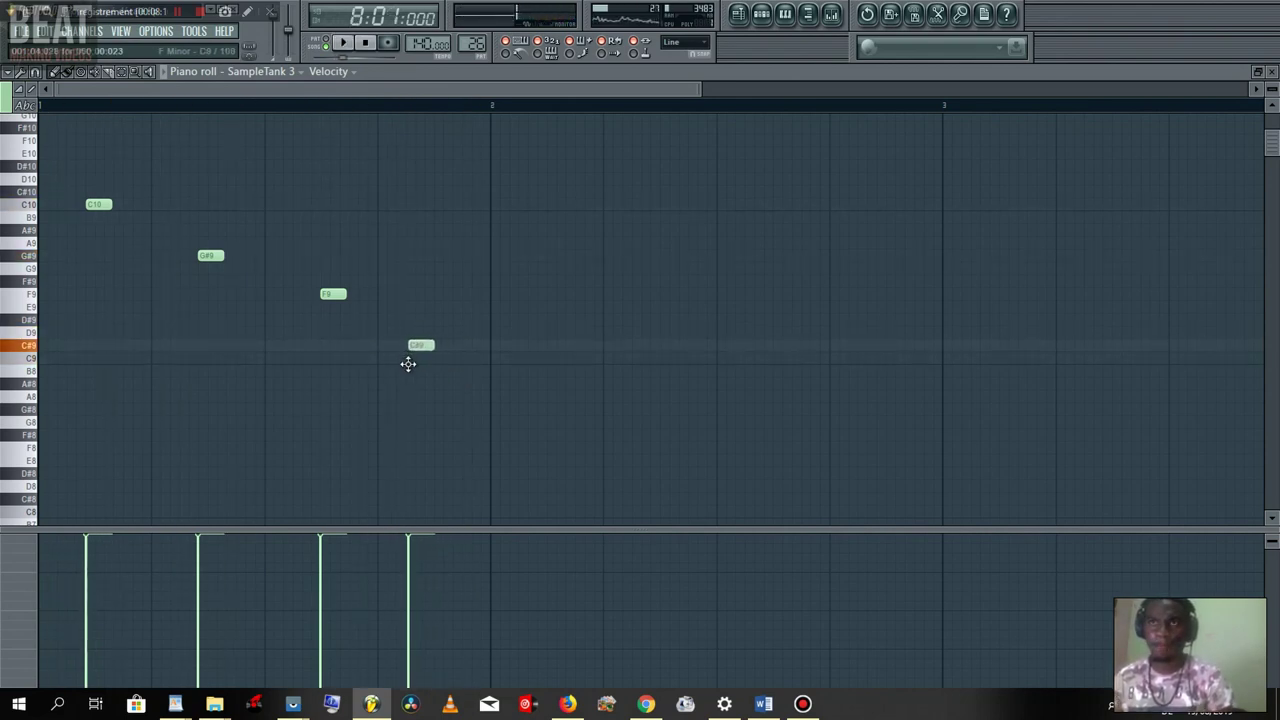
key("space")
left_click_drag(330, 293, 321, 293)
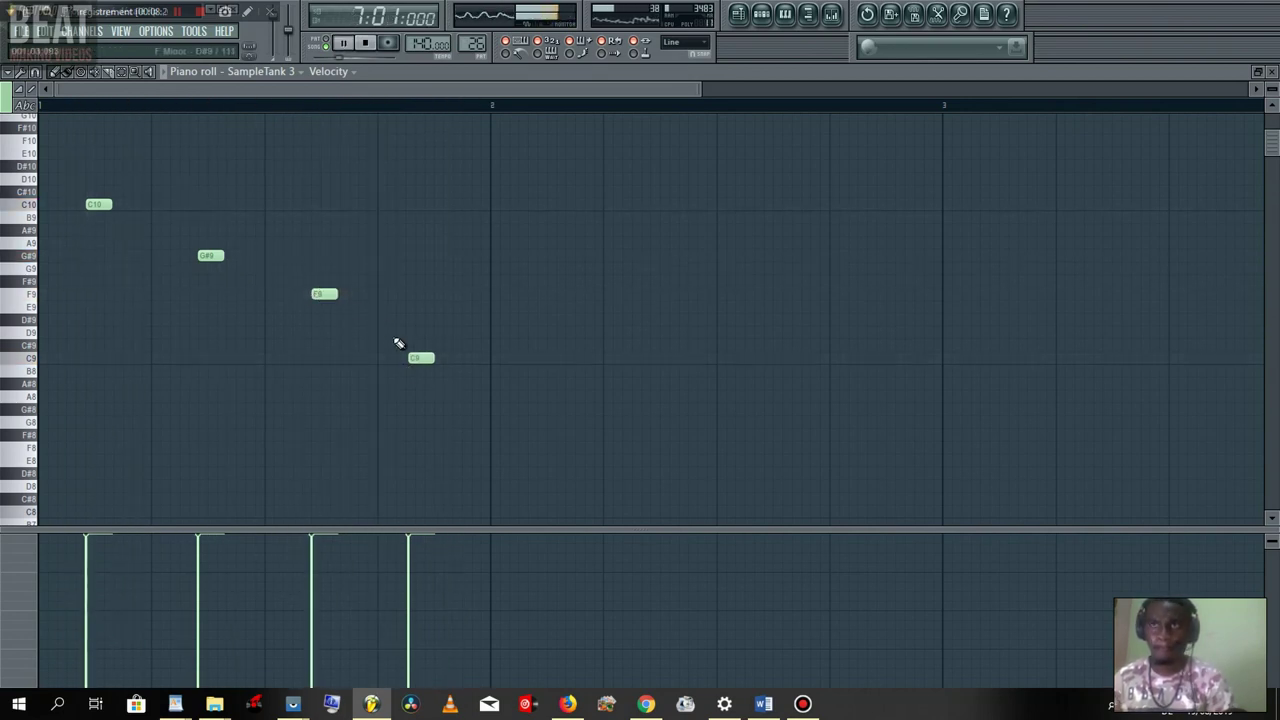
left_click_drag(415, 357, 442, 360)
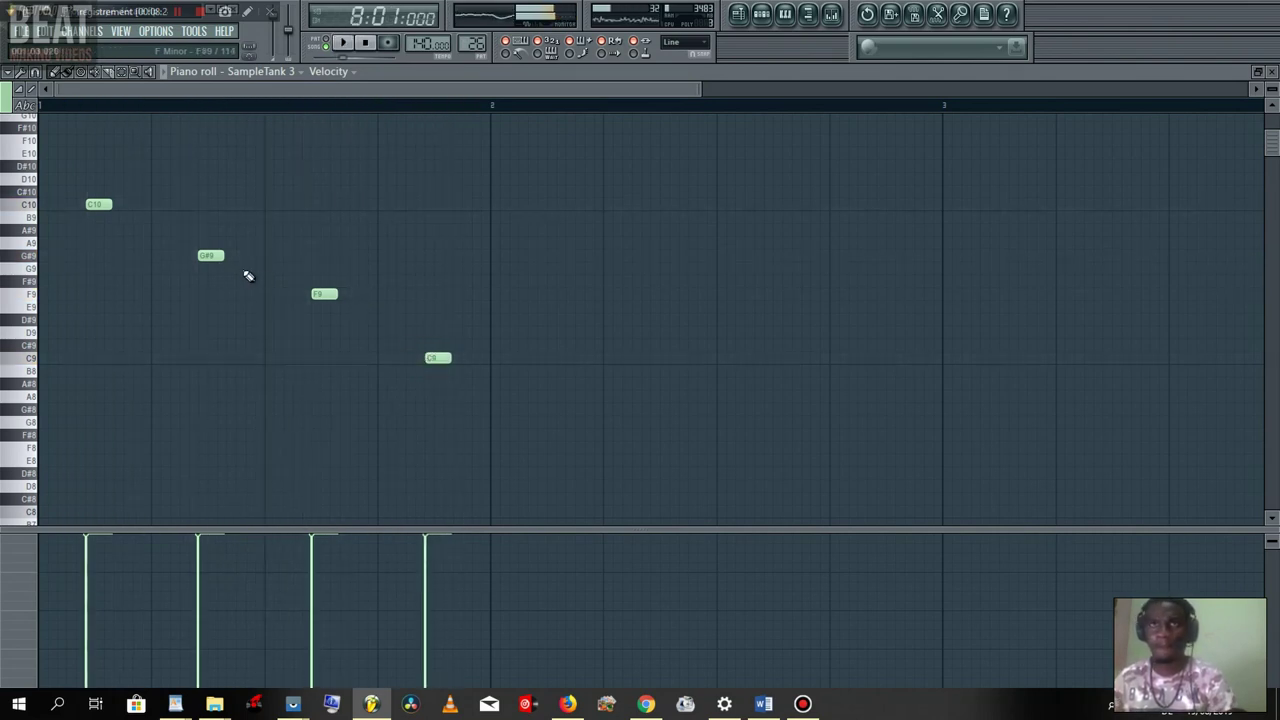
- Lengthen all four SampleTank 3 notes so each nearly reaches the end of its beat, and replay the loop
left_click_drag(222, 256, 264, 257)
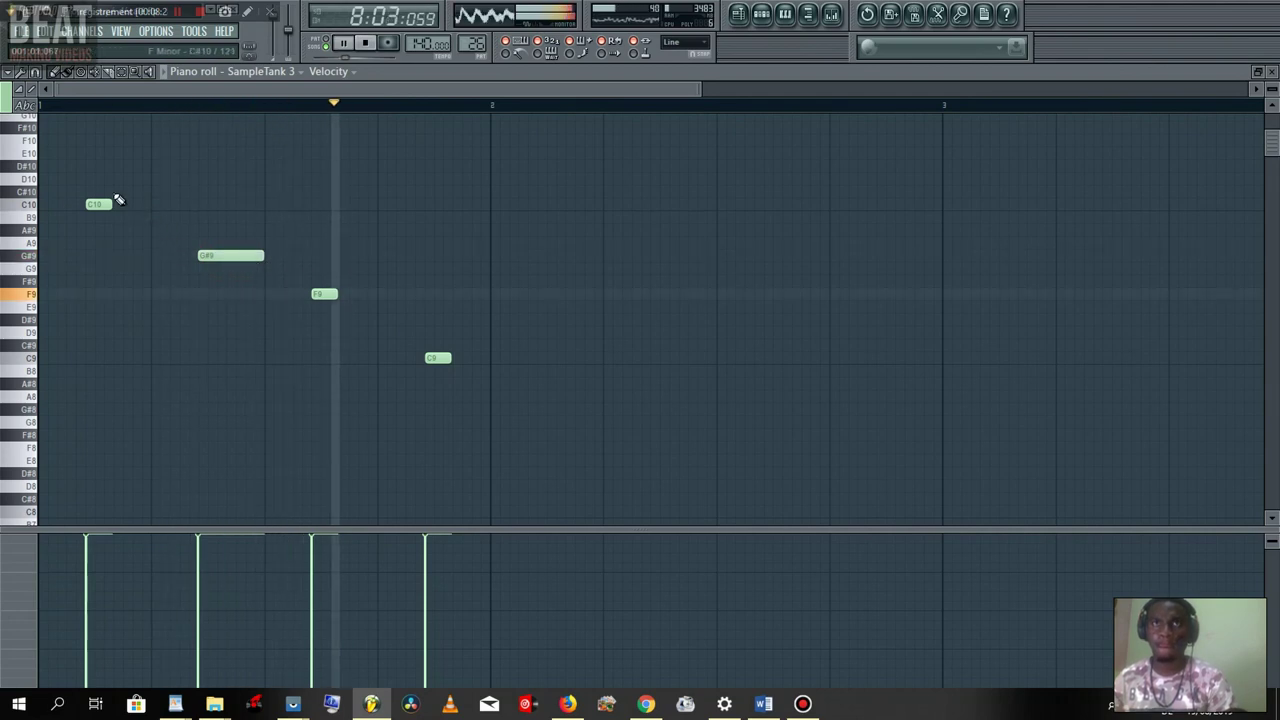
key("space")
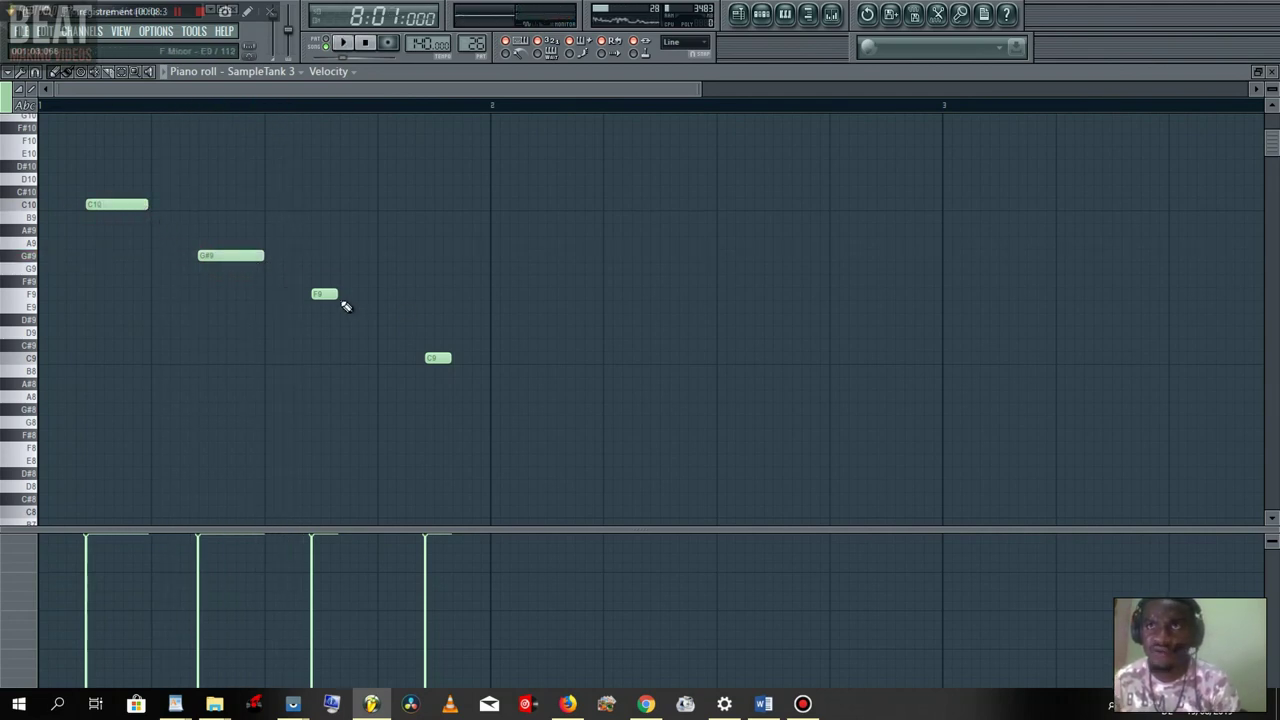
left_click_drag(350, 294, 374, 294)
key("space")
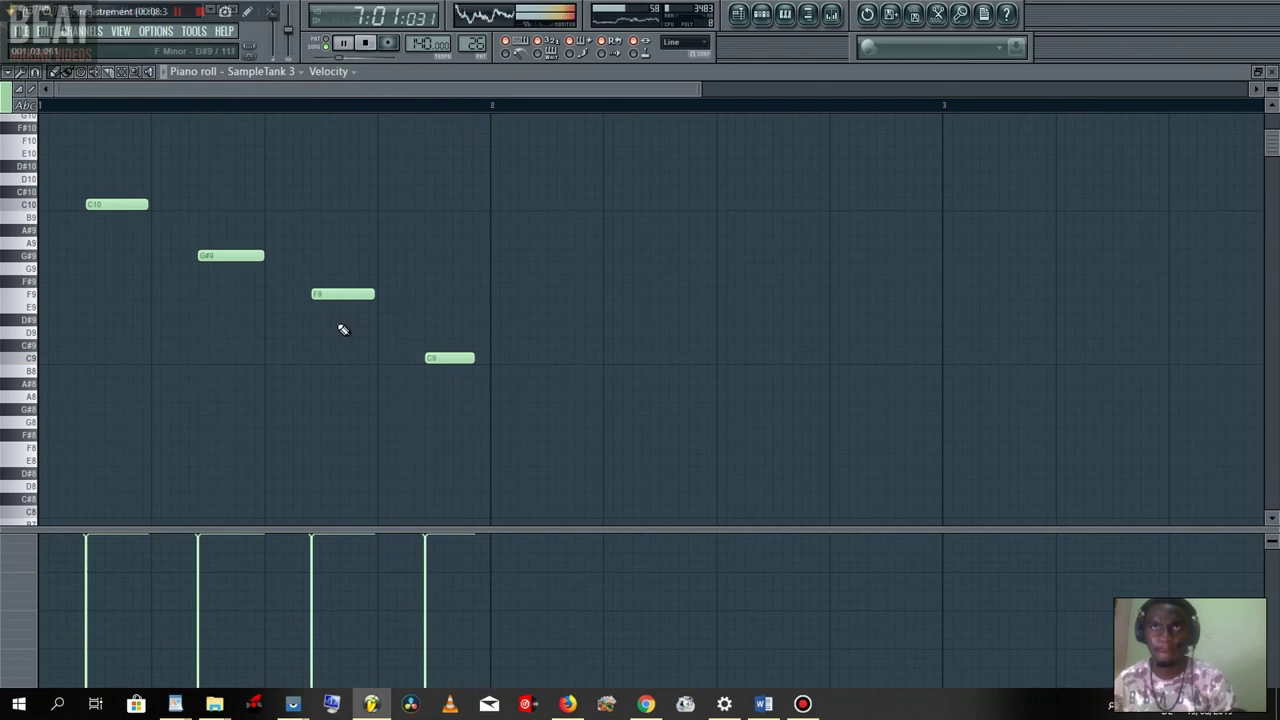
- Shorten the G#9 and F9 notes slightly and raise the last note to D#9 while listening to the loop
left_click_drag(256, 254, 247, 255)
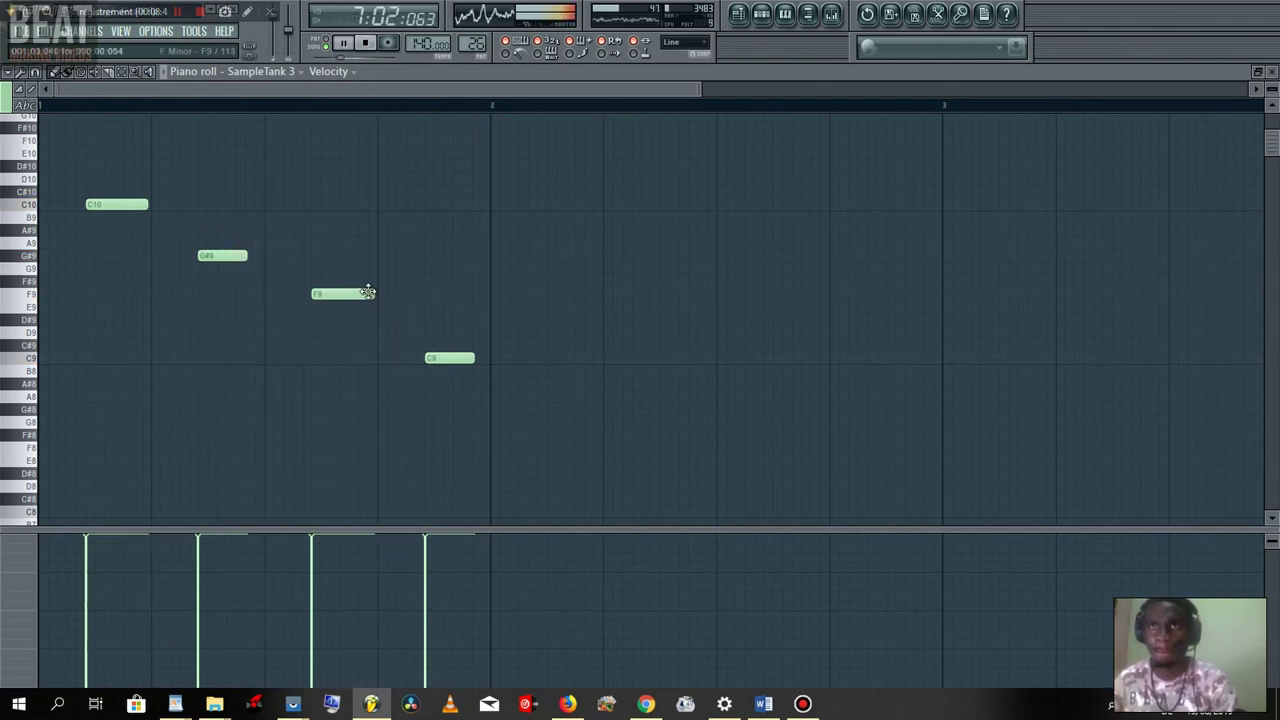
left_click_drag(369, 293, 366, 293)
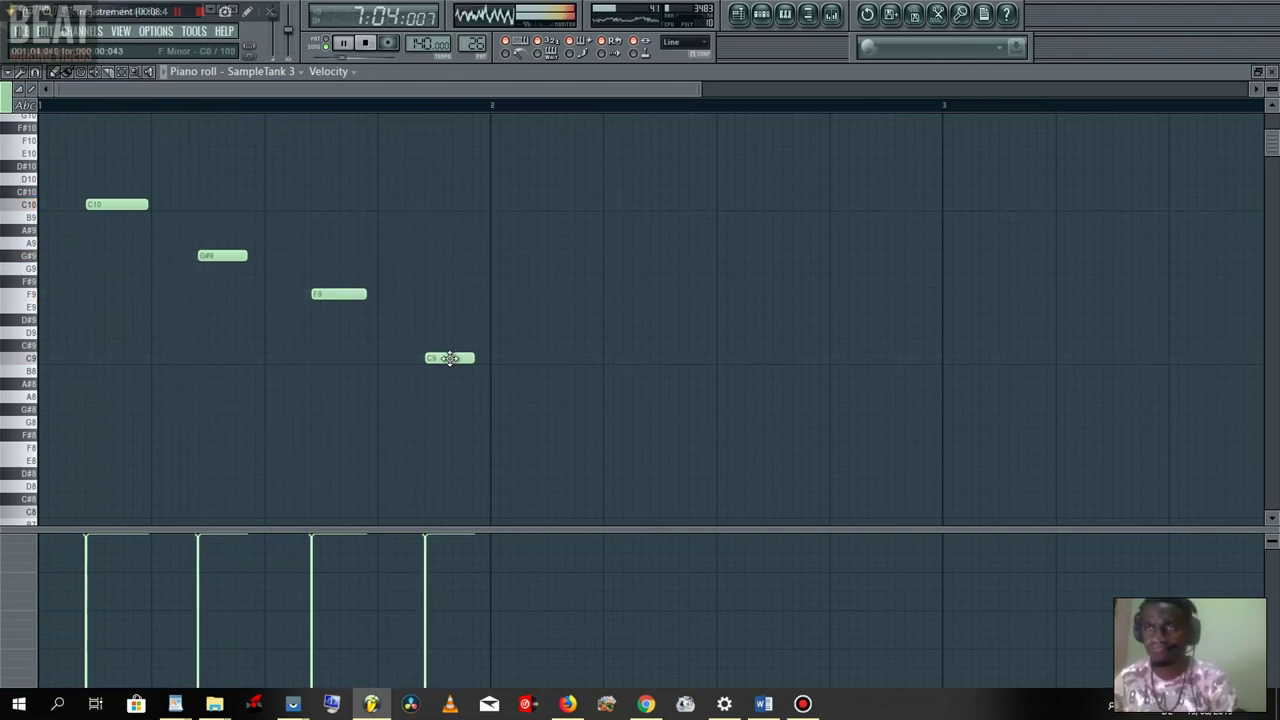
left_click_drag(449, 358, 449, 362)
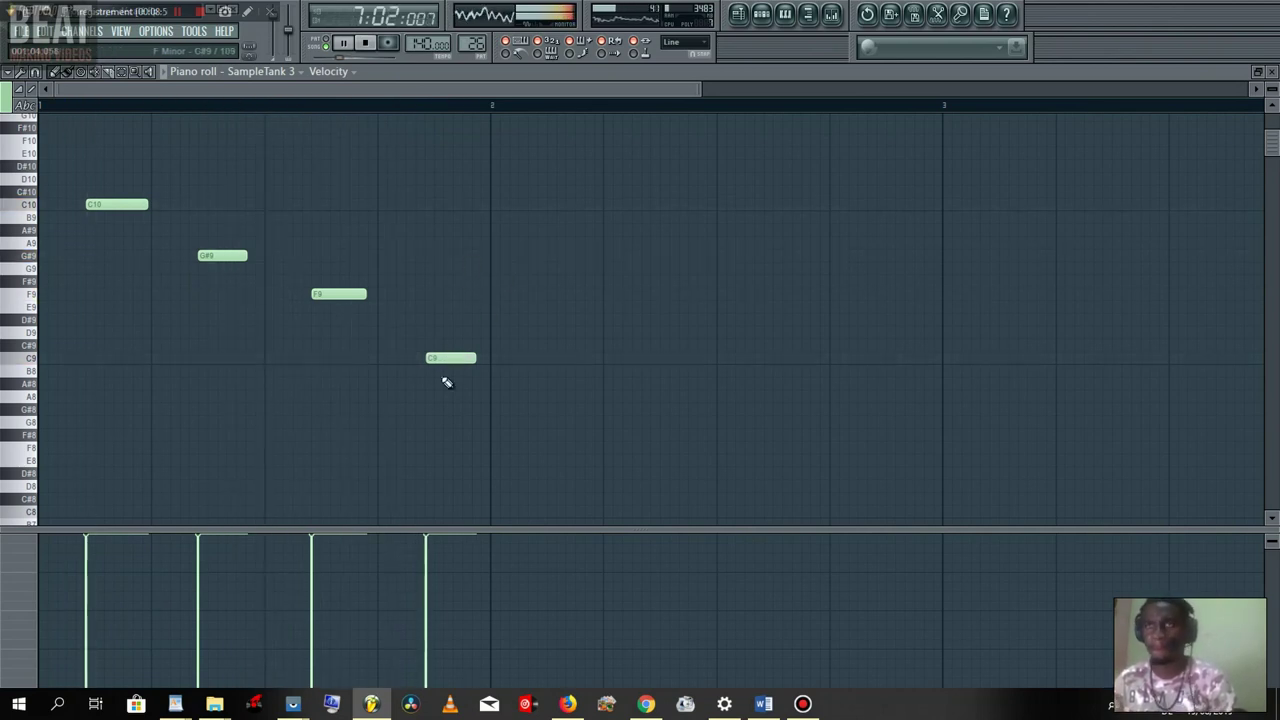
left_click_drag(444, 361, 443, 317)
key("space")
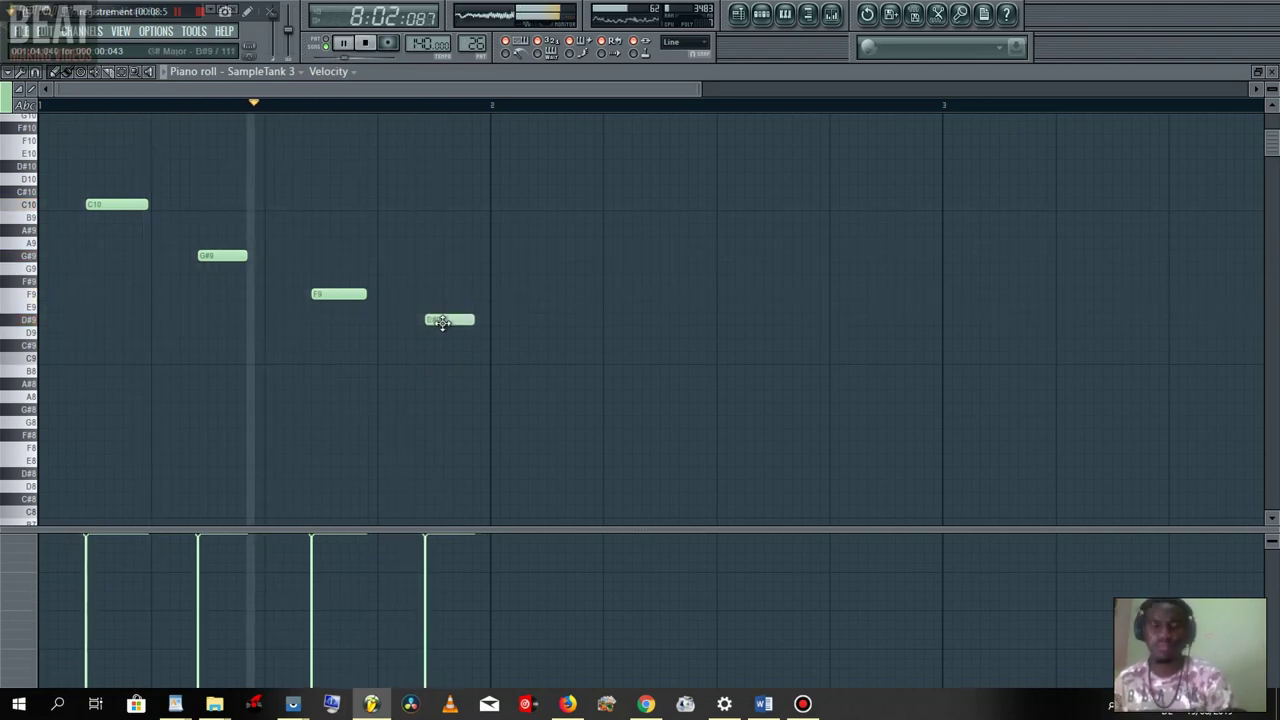
- Open the Soulker Kick 6 channel of pattern 2 in the piano roll, then return to the channel list
left_click(759, 22)
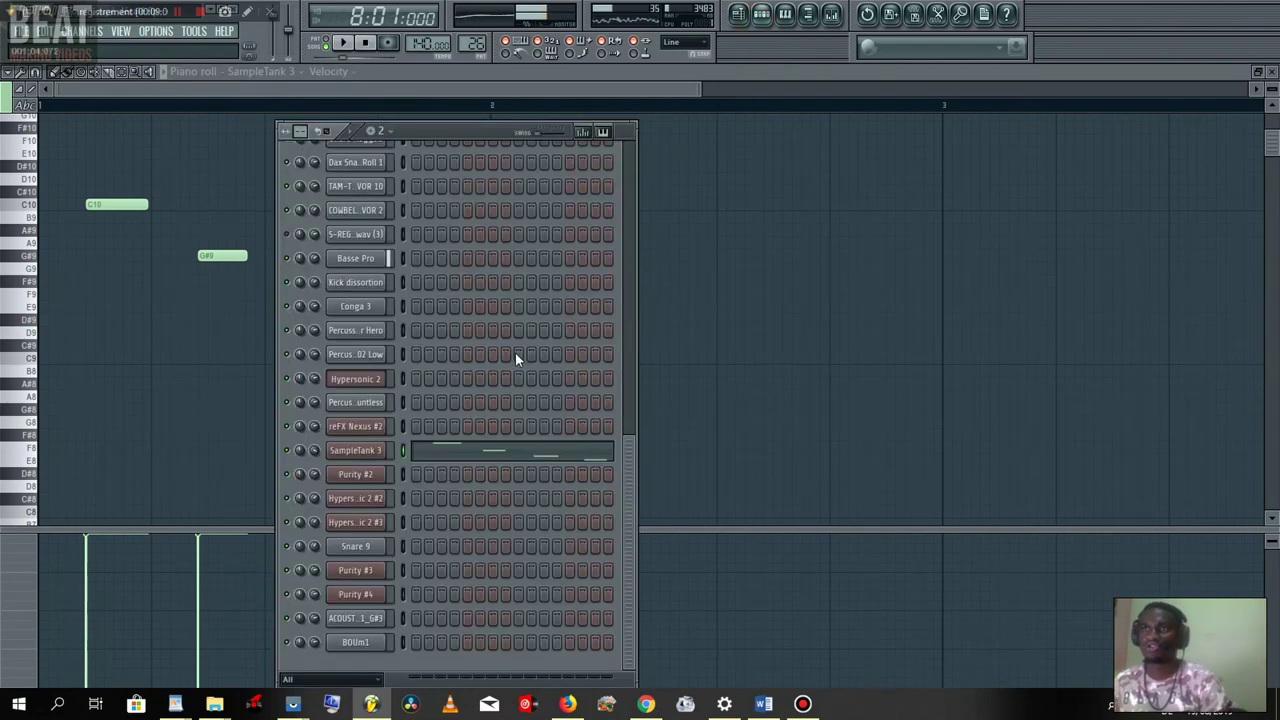
scroll(433, 503, "up", 6)
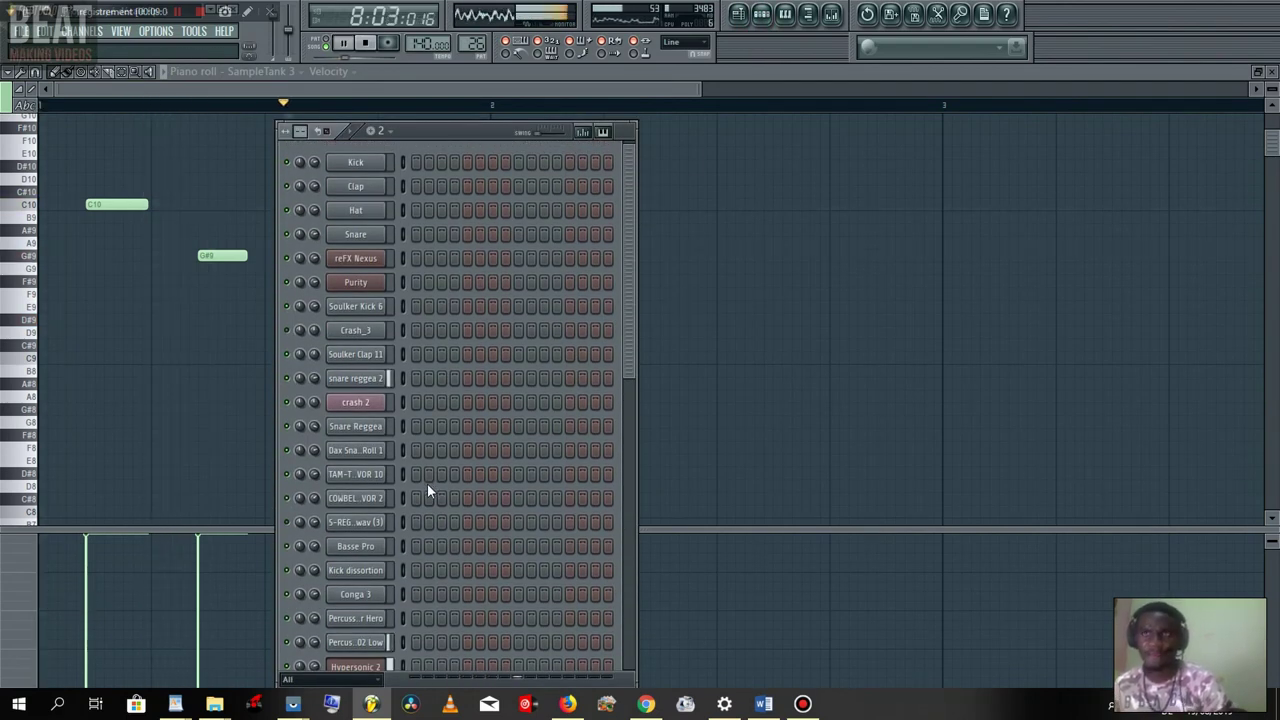
right_click(373, 312)
left_click(415, 310)
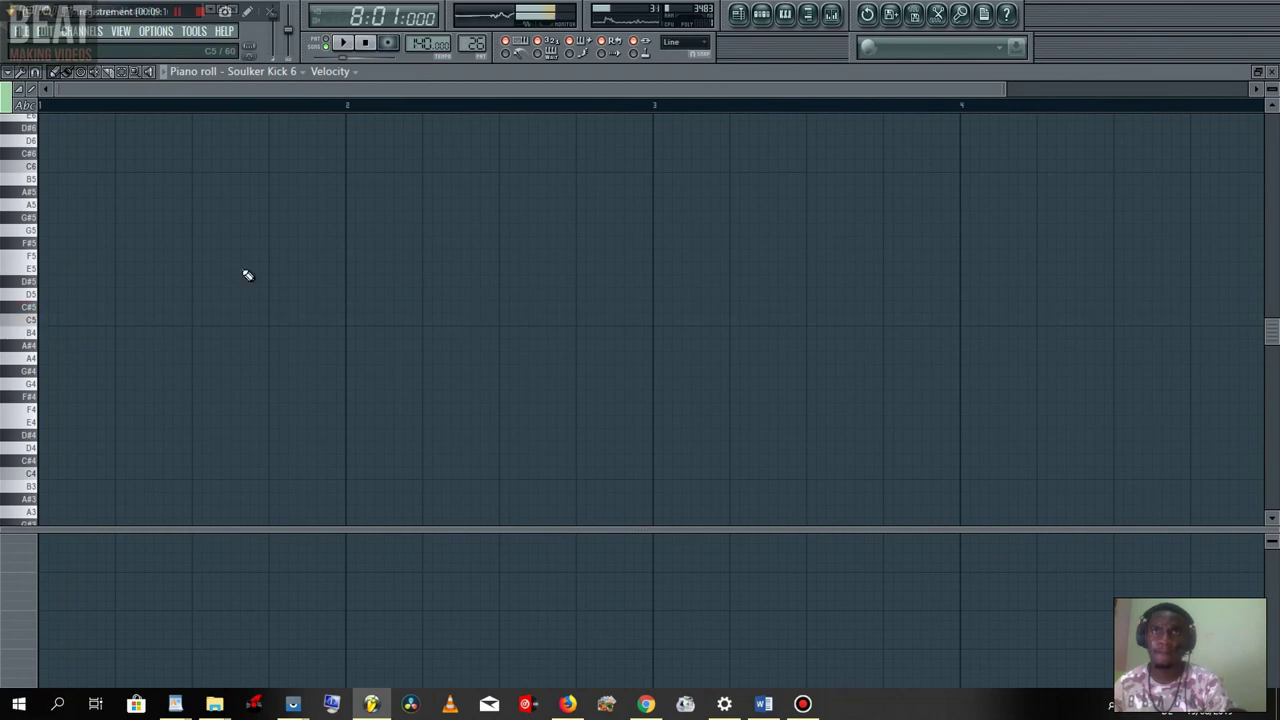
left_click(763, 17)
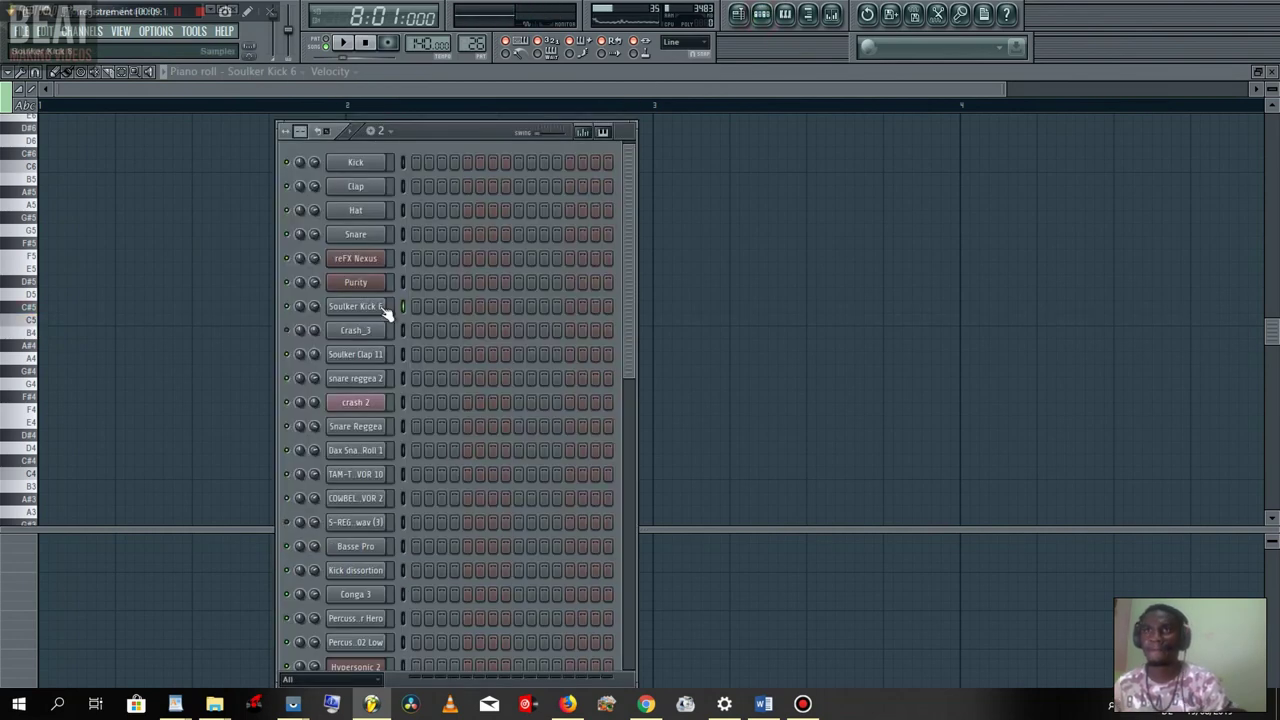
- Open the Kick distortion channel of pattern 2 in the piano roll and start playback
scroll(387, 385, "down", 3)
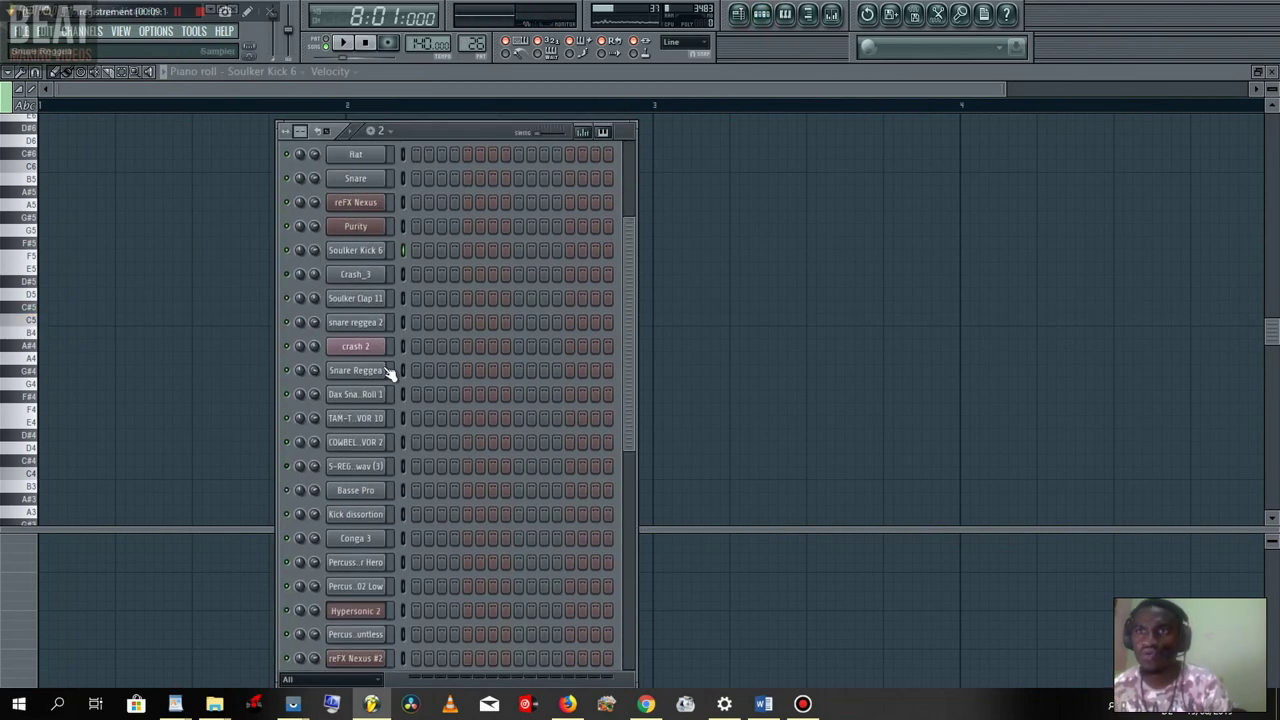
scroll(387, 378, "down", 3)
right_click(388, 425)
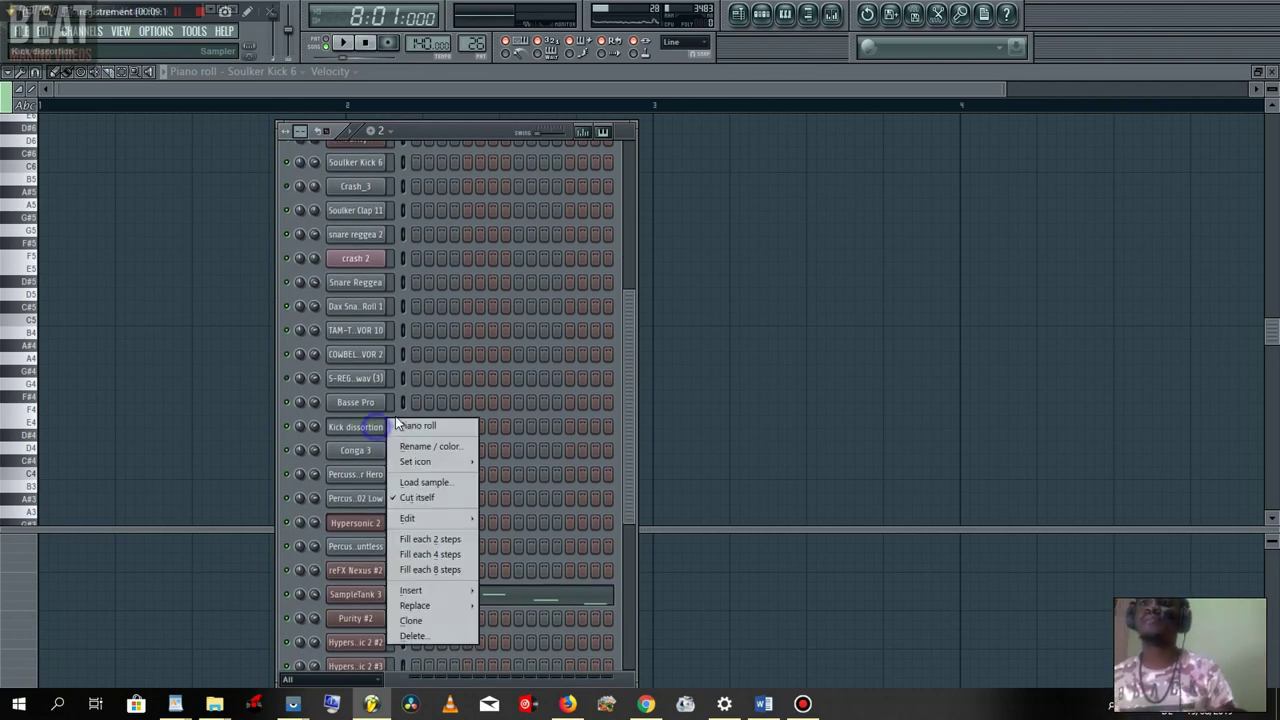
left_click(409, 426)
key("space")
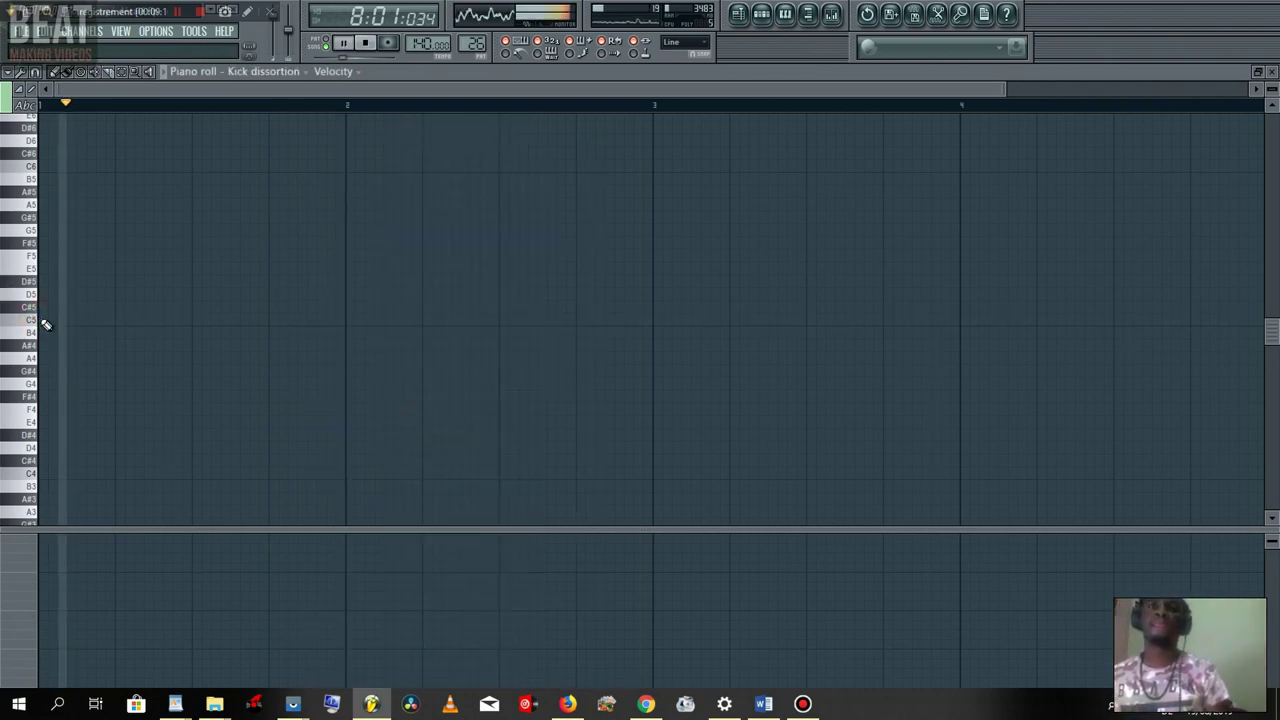
- Place short C5 kick hits on beats 1, 2 and 3 of bar 1
left_click(52, 321)
left_click_drag(70, 321, 45, 321)
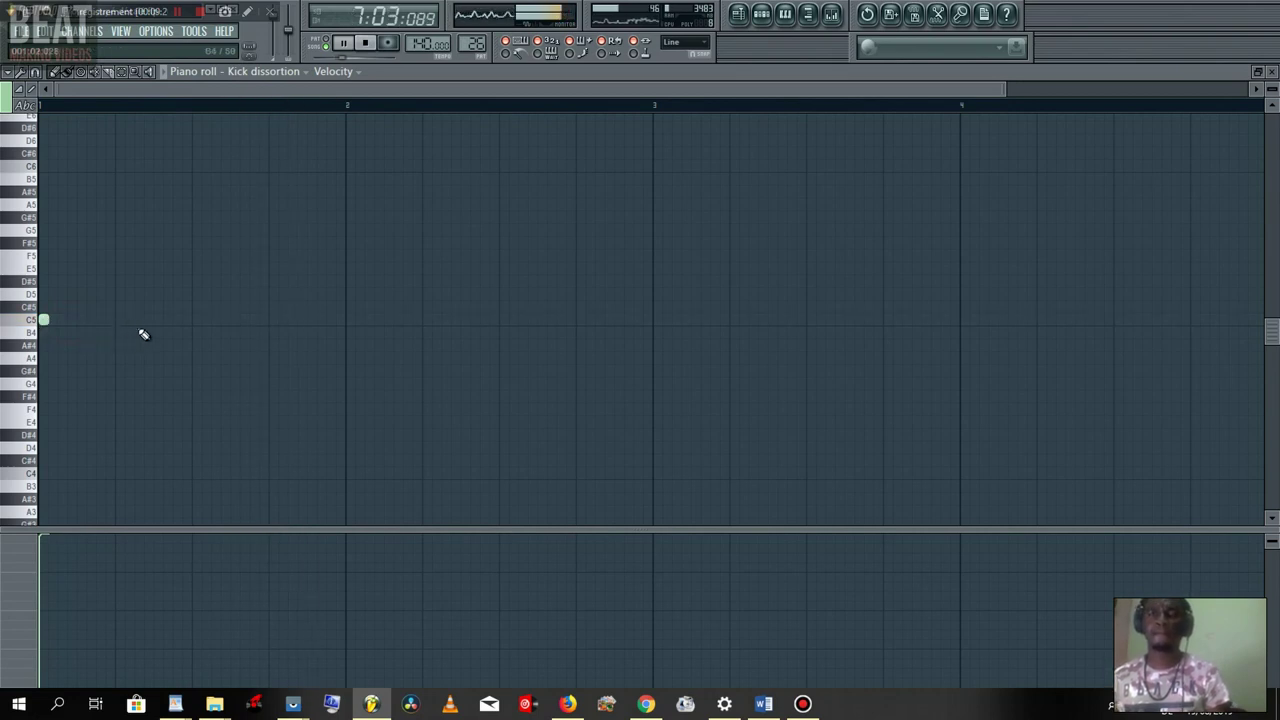
left_click_drag(172, 320, 118, 321)
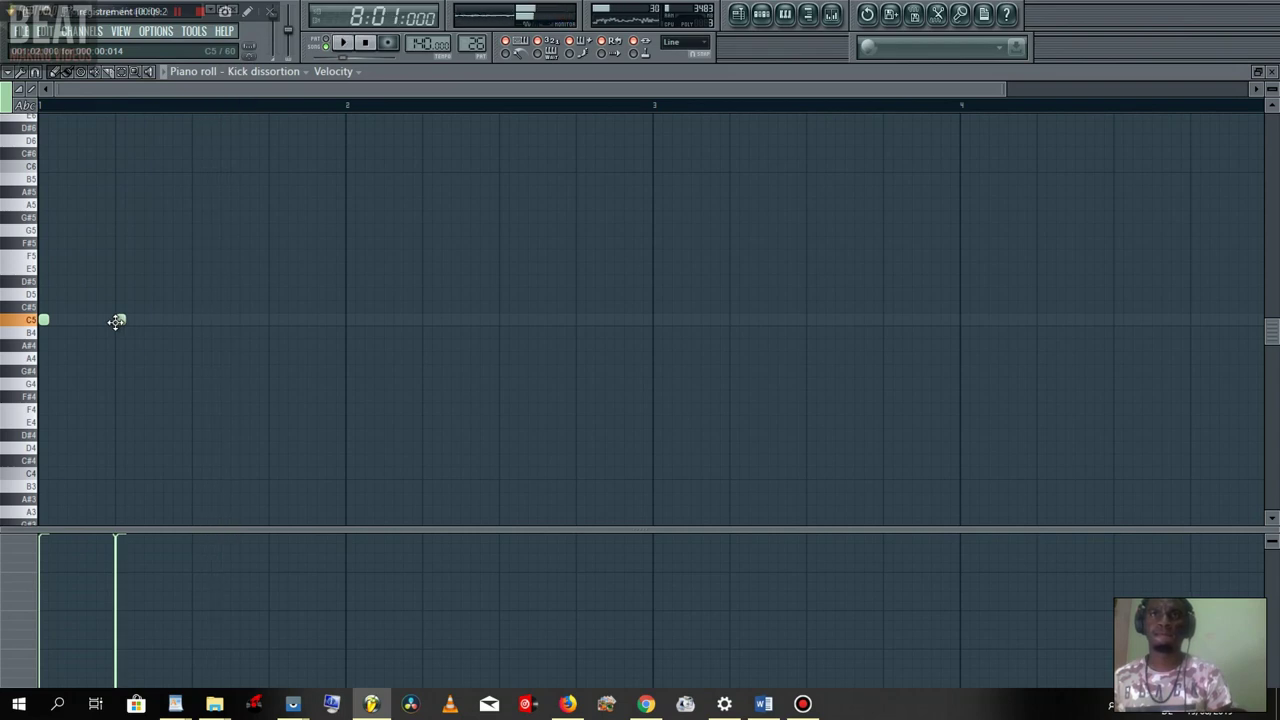
left_click(193, 320)
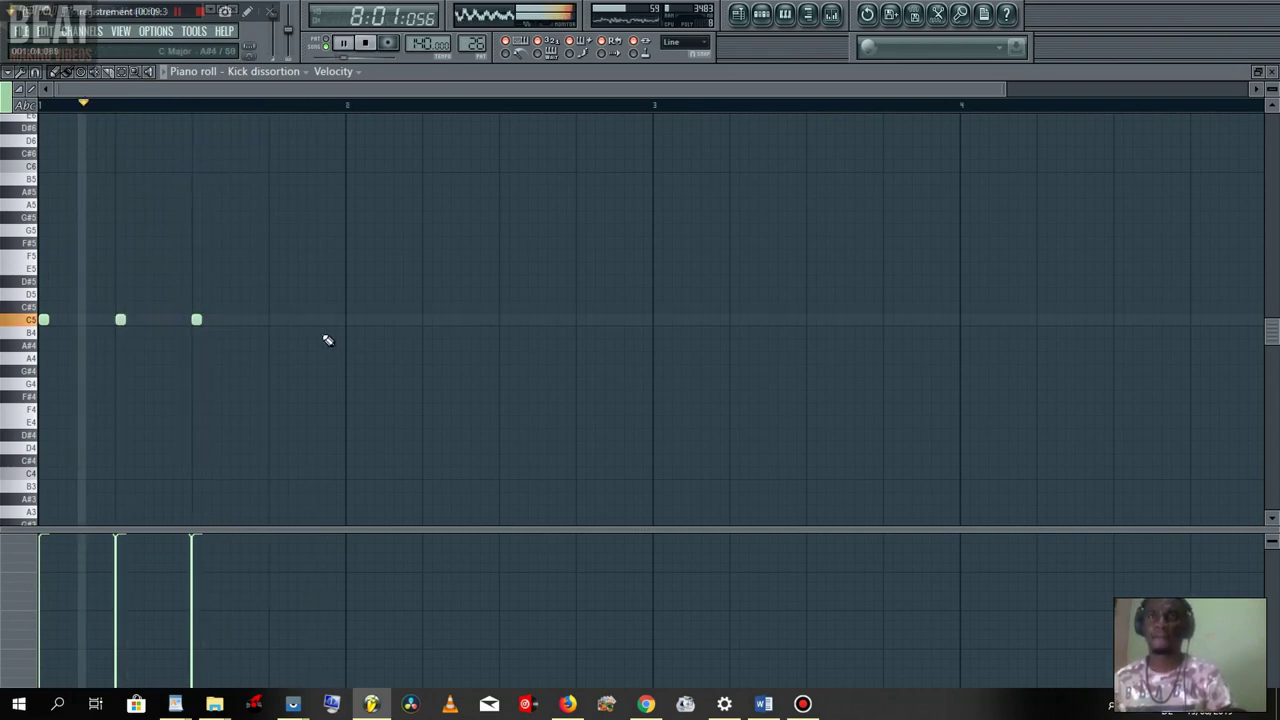
- Add a C5 kick hit on beat 4 followed by two extra hits before the bar ends, deleting the surplus one
left_click(273, 321)
left_click(307, 320)
left_click_drag(307, 320, 301, 319)
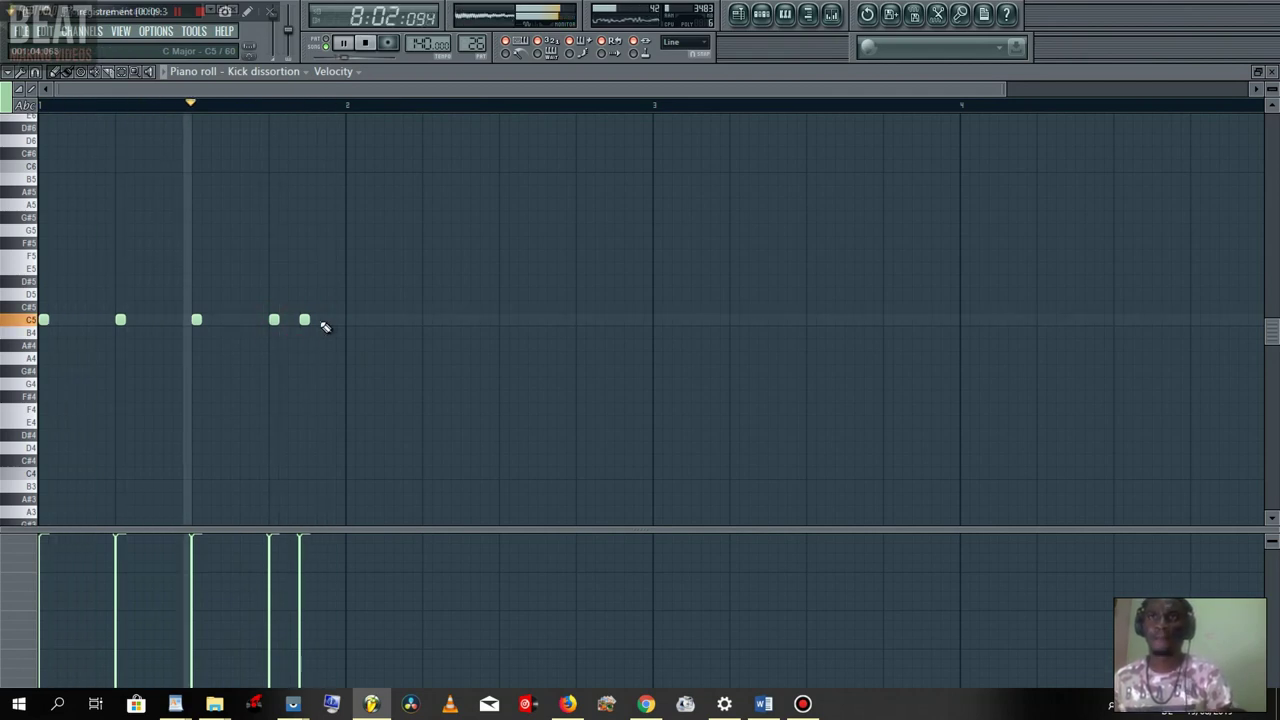
left_click(325, 321)
left_click_drag(301, 321, 298, 321)
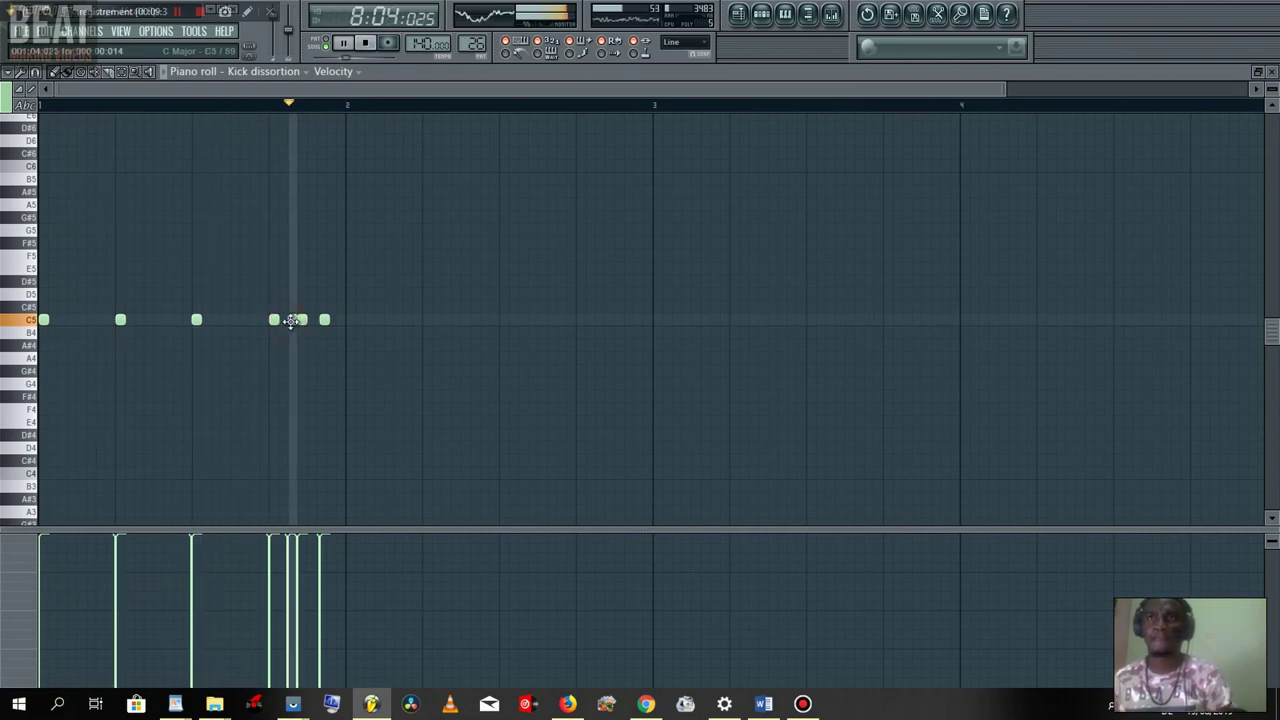
left_click(292, 320)
right_click(303, 320)
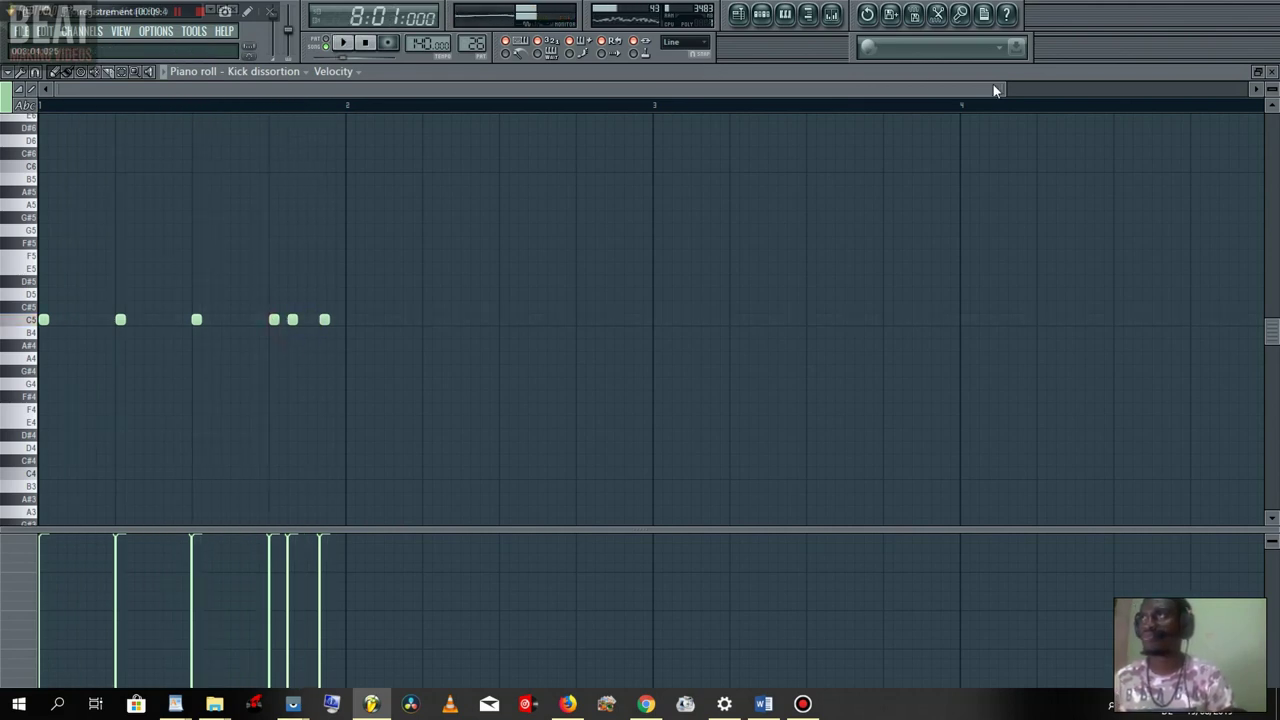
- Replace the second kick hit of beat 4 with two shorter C5 hits and play the loop
left_click_drag(1006, 91, 655, 91)
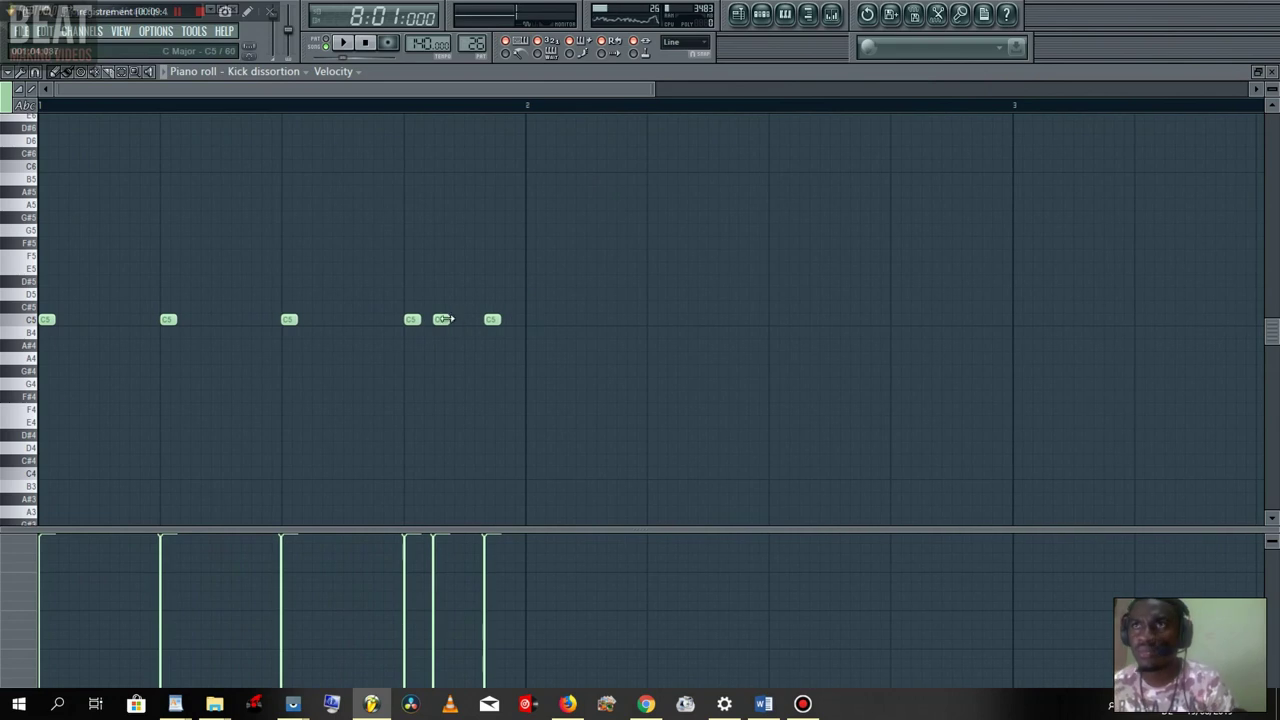
right_click(440, 319)
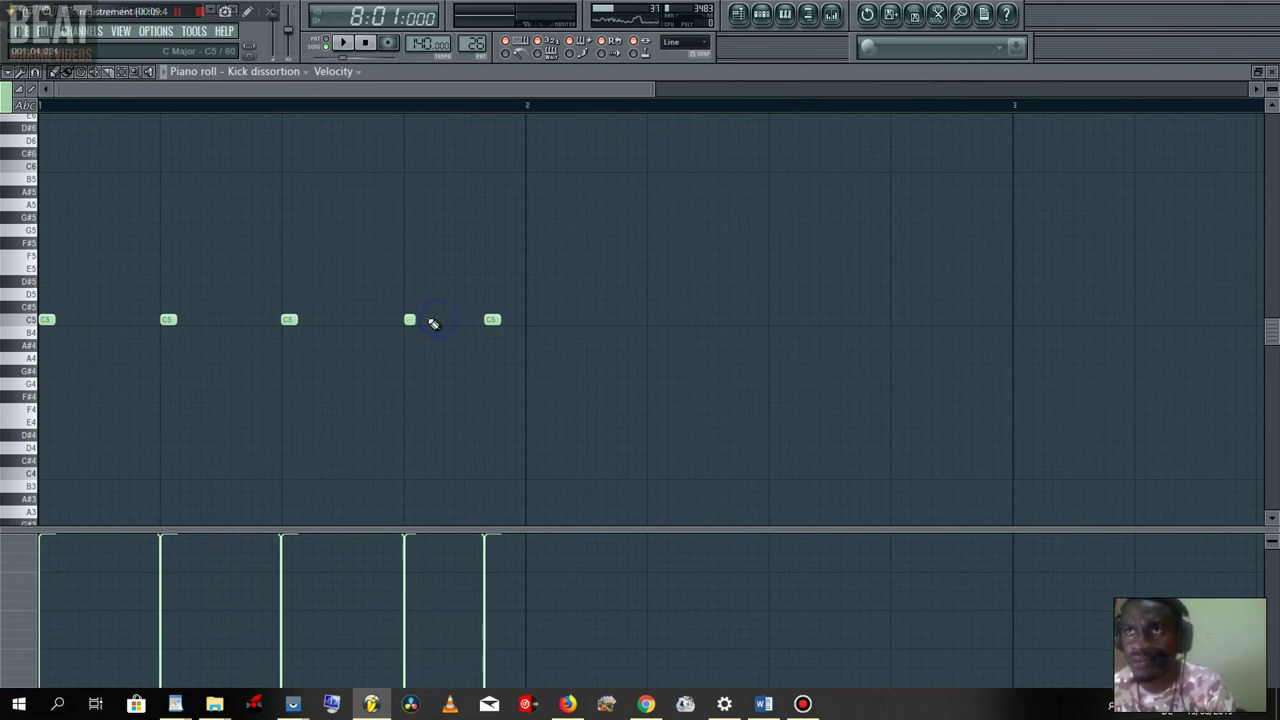
left_click(427, 320)
left_click_drag(461, 319, 451, 318)
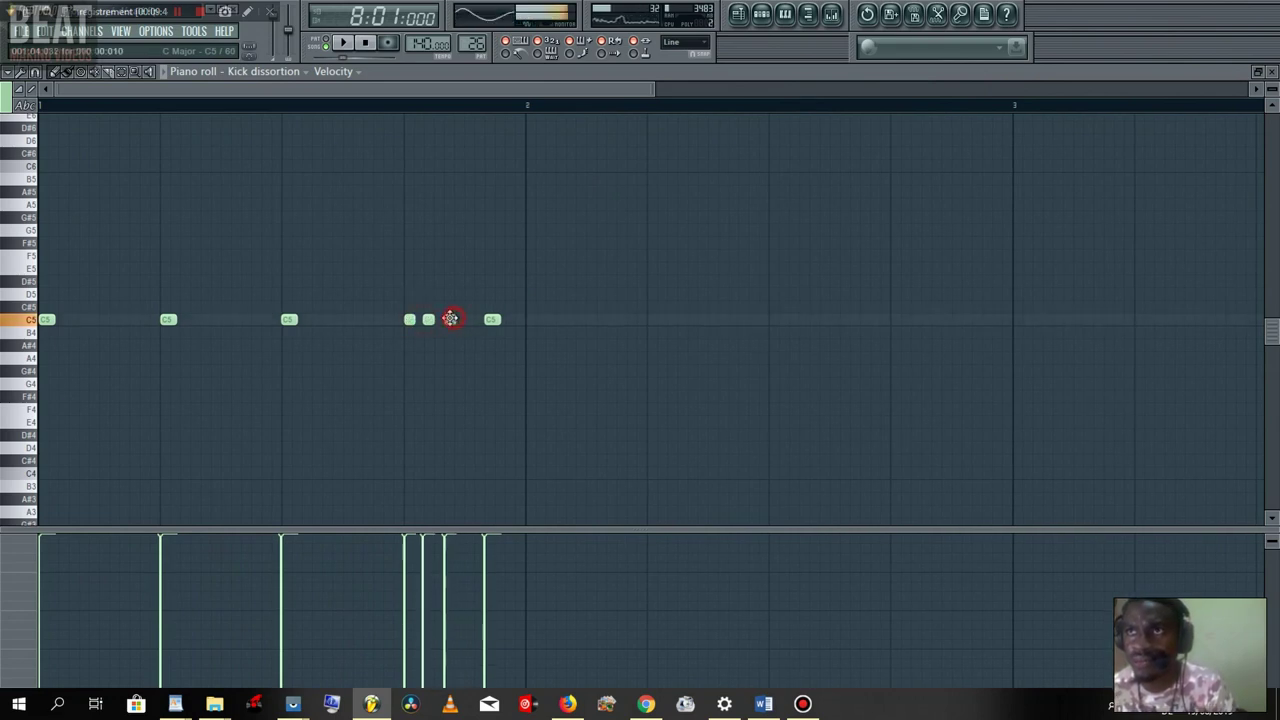
key("space")
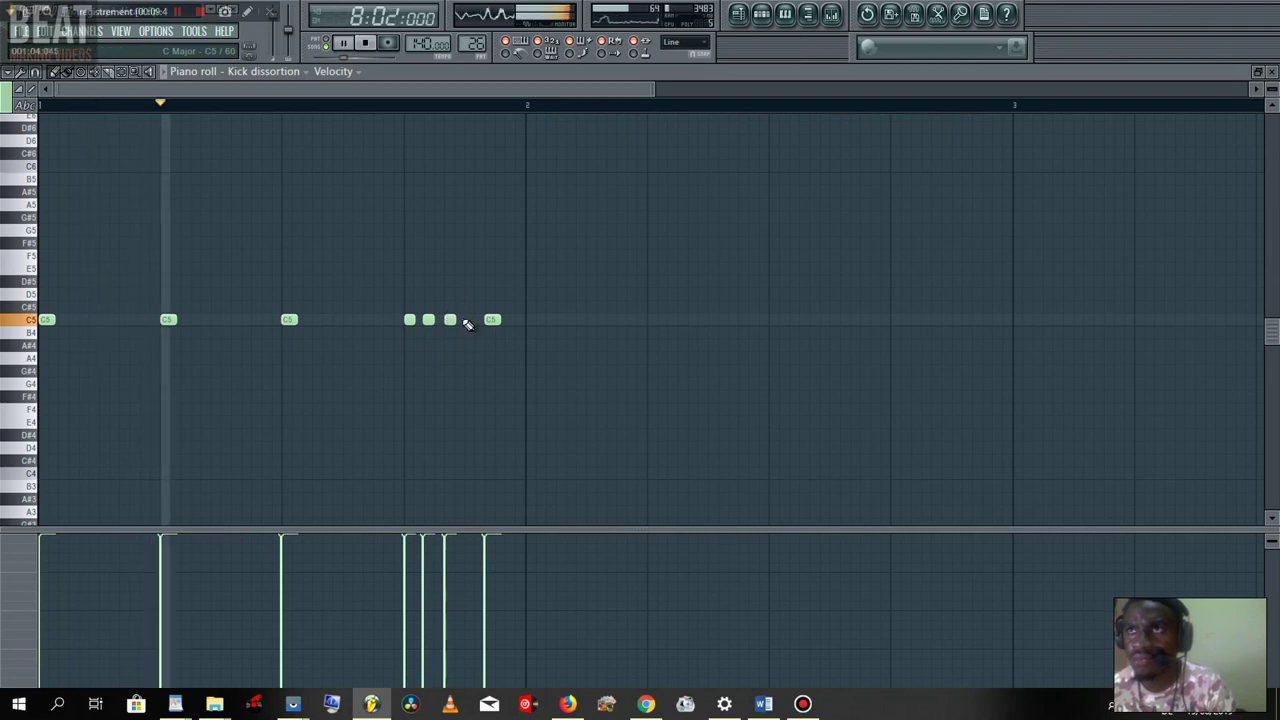
- Try extra kick hits late in beat 4, then thin the beat to three evenly spaced C5 hits
left_click(470, 319)
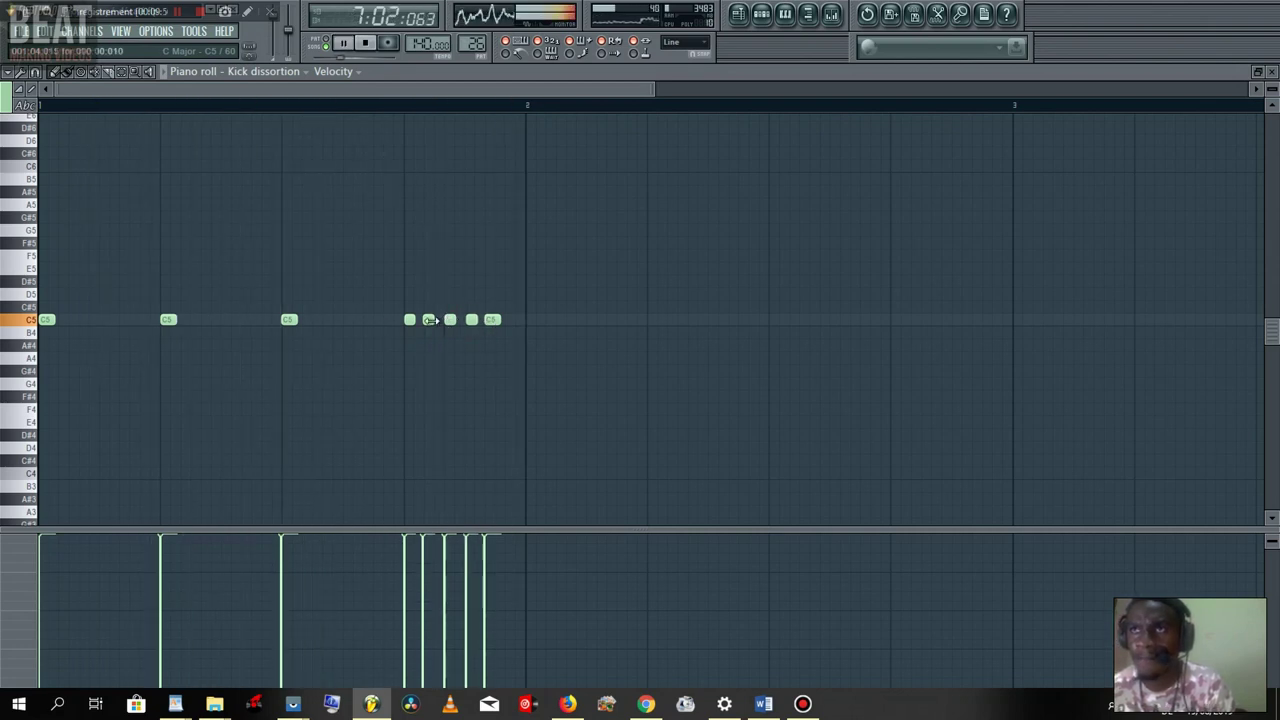
right_click(429, 320)
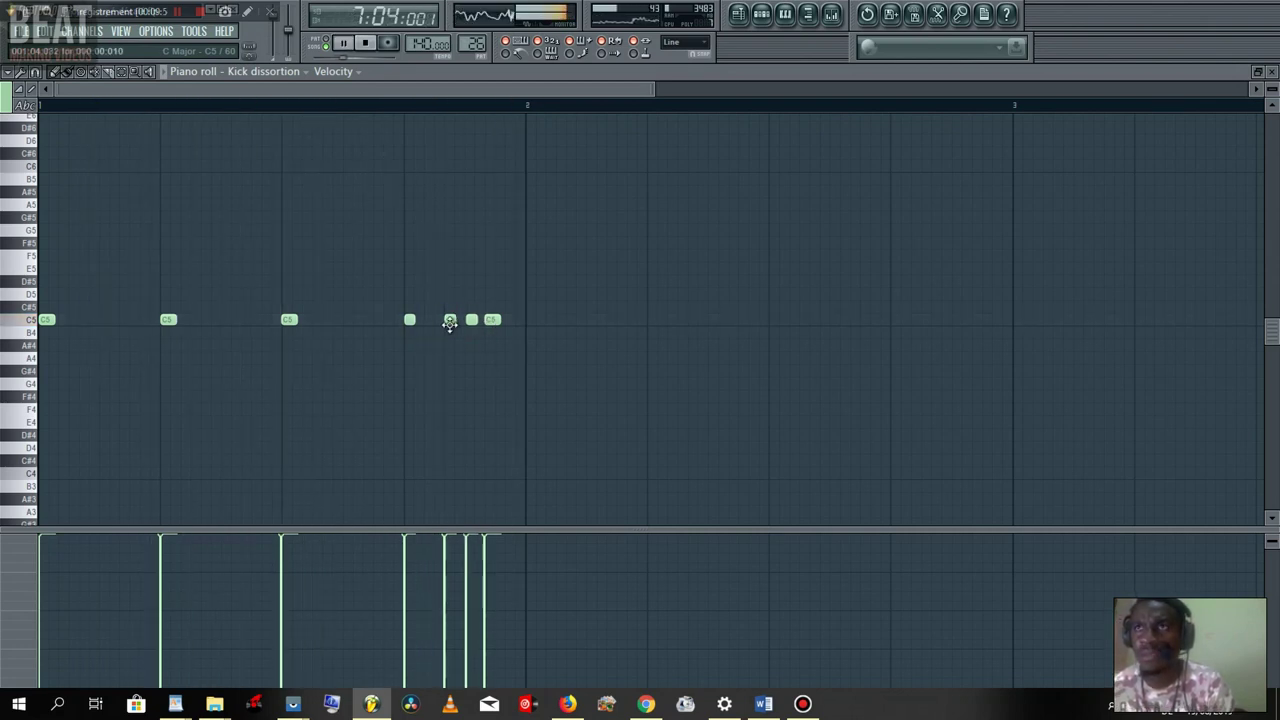
left_click(510, 319)
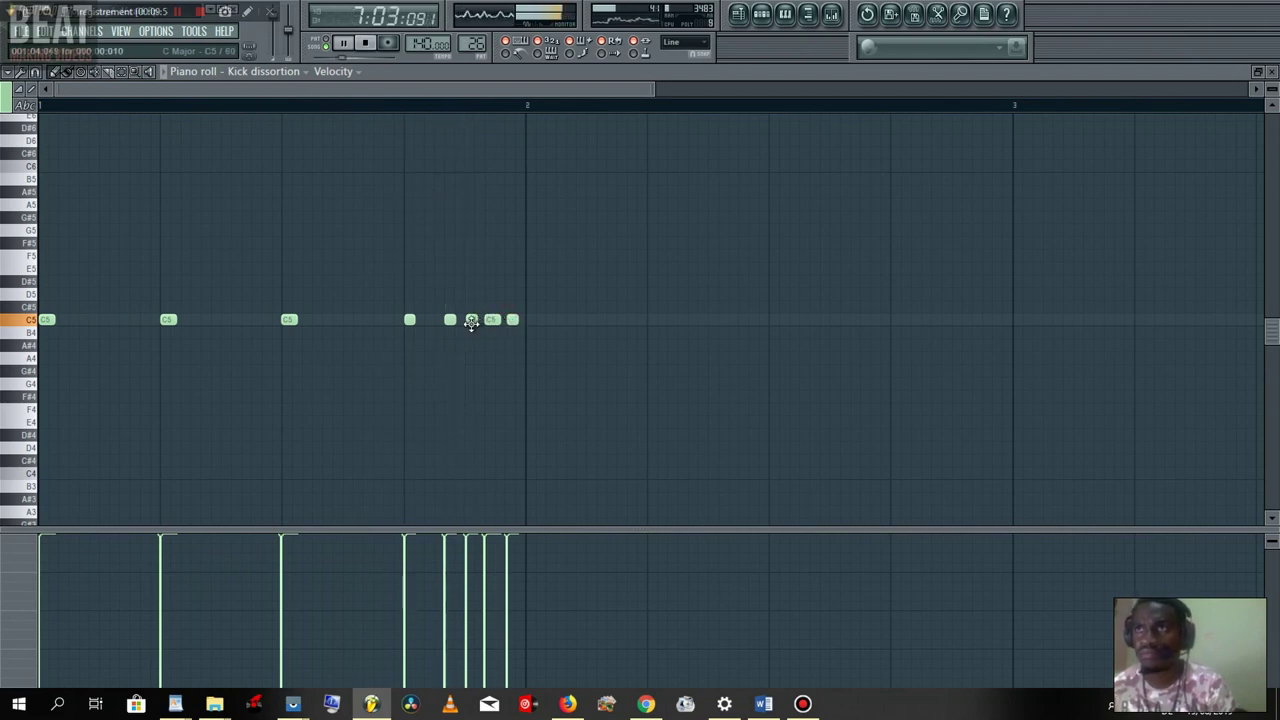
right_click(470, 320)
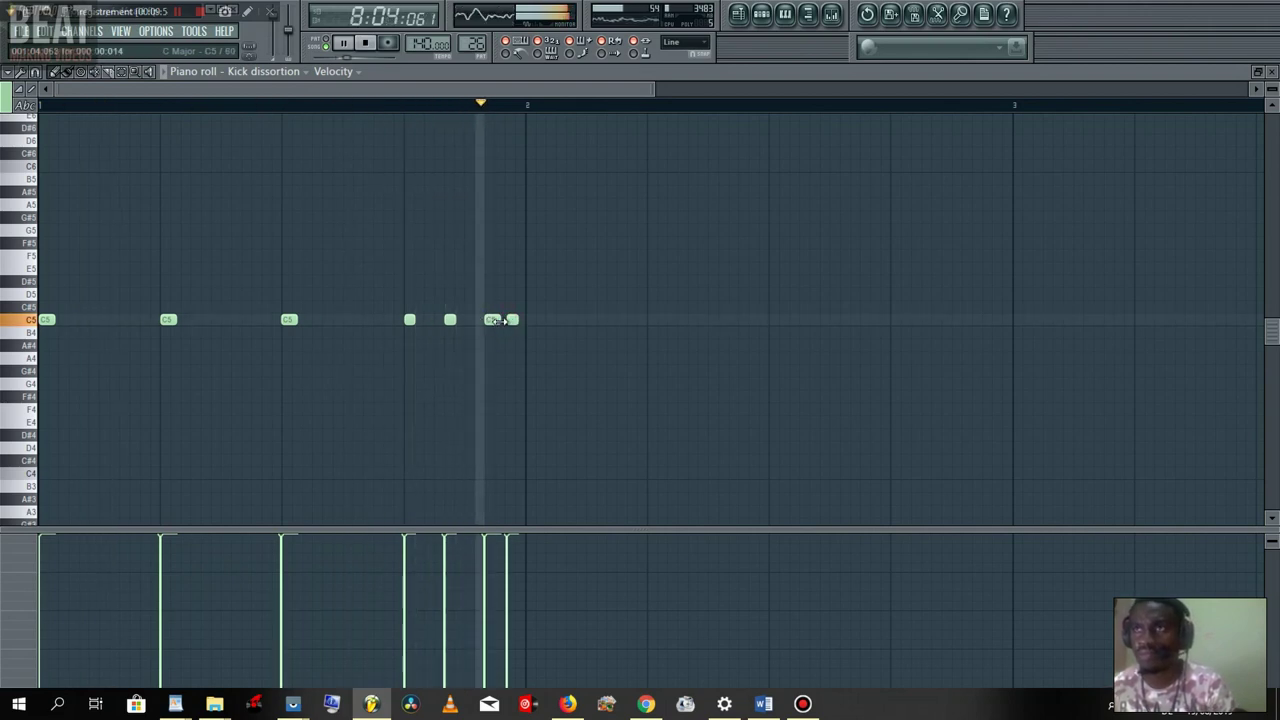
right_click(510, 320)
left_click_drag(491, 319, 494, 319)
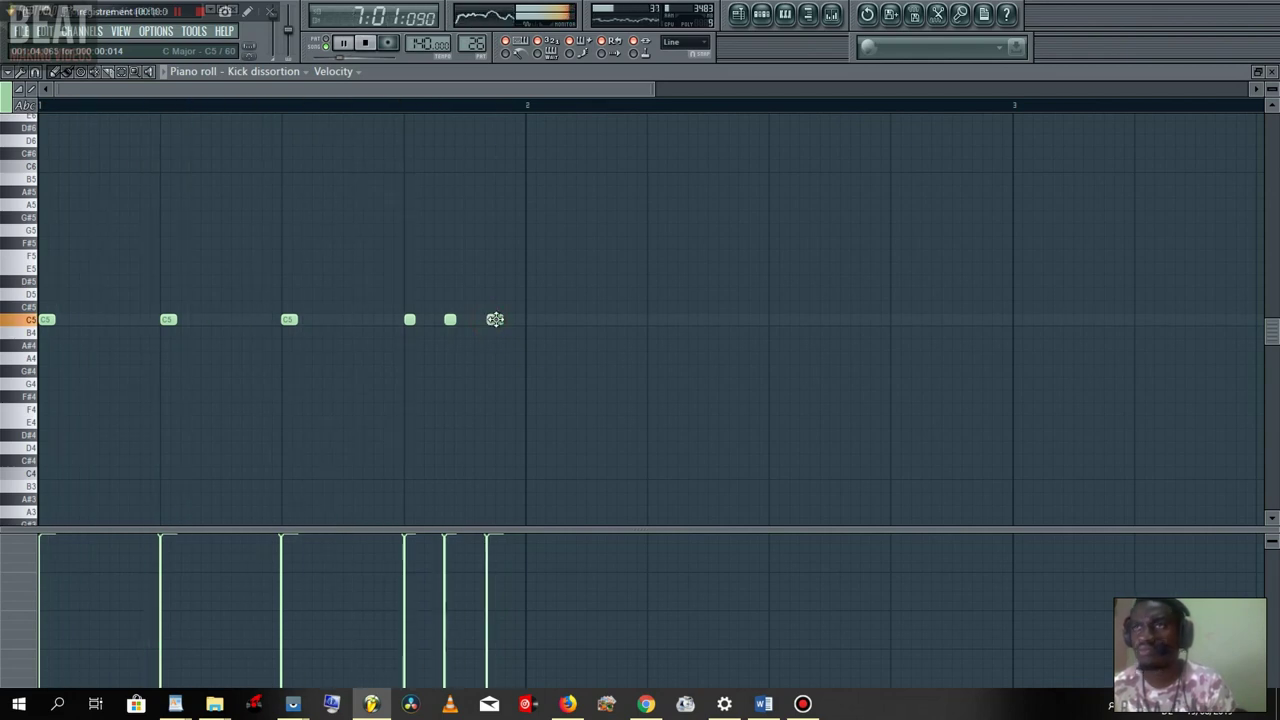
left_click_drag(492, 319, 491, 319)
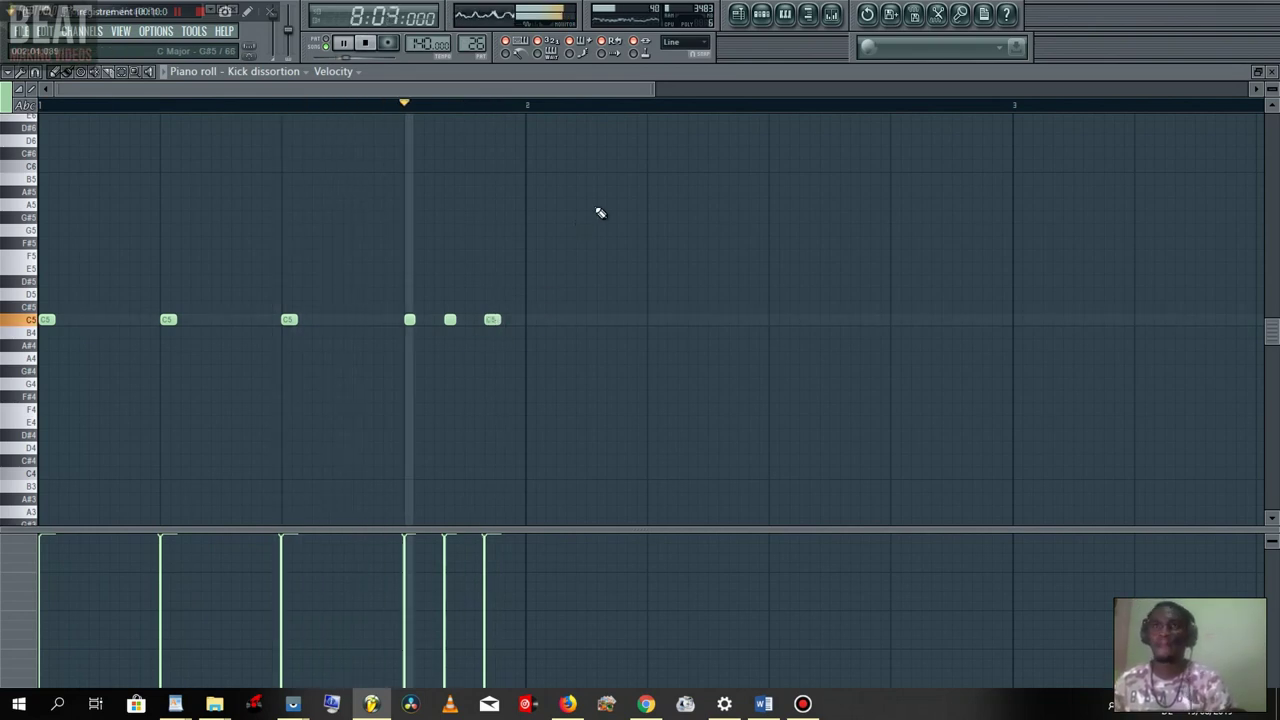
- Stop playback and open the crash 2 channel of pattern 2 in the piano roll
left_click(770, 24)
key("space")
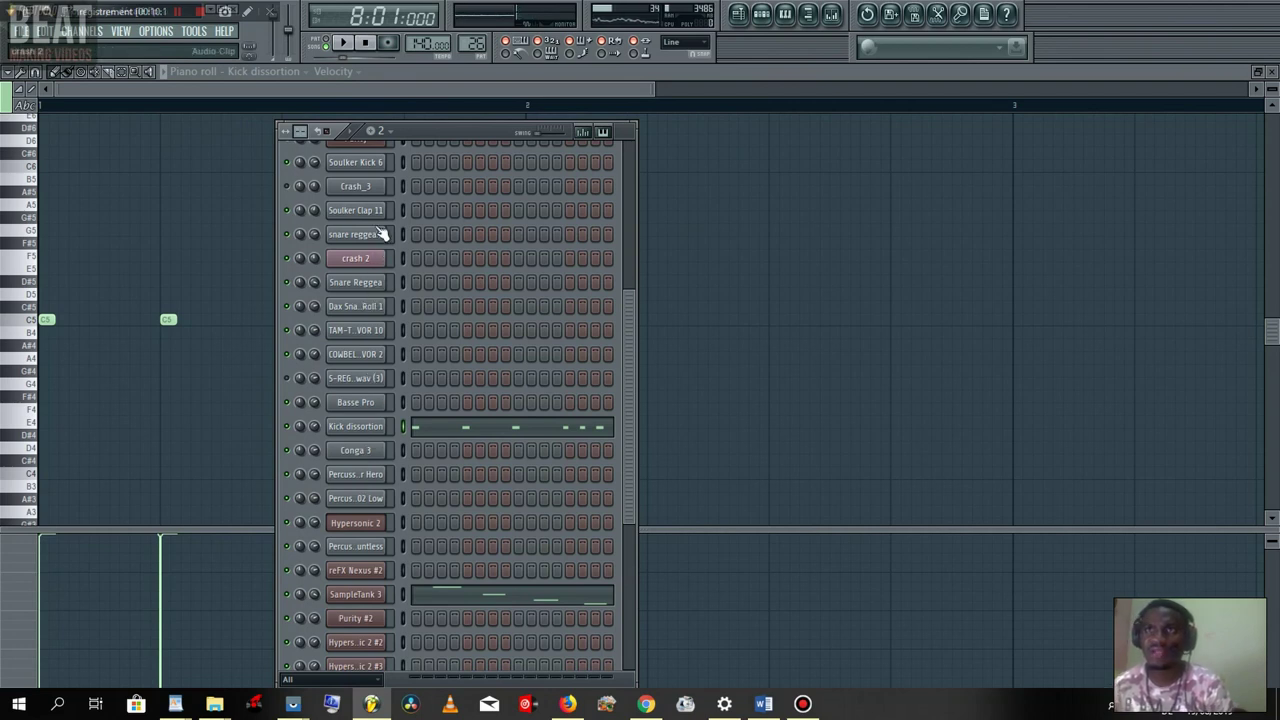
right_click(374, 196)
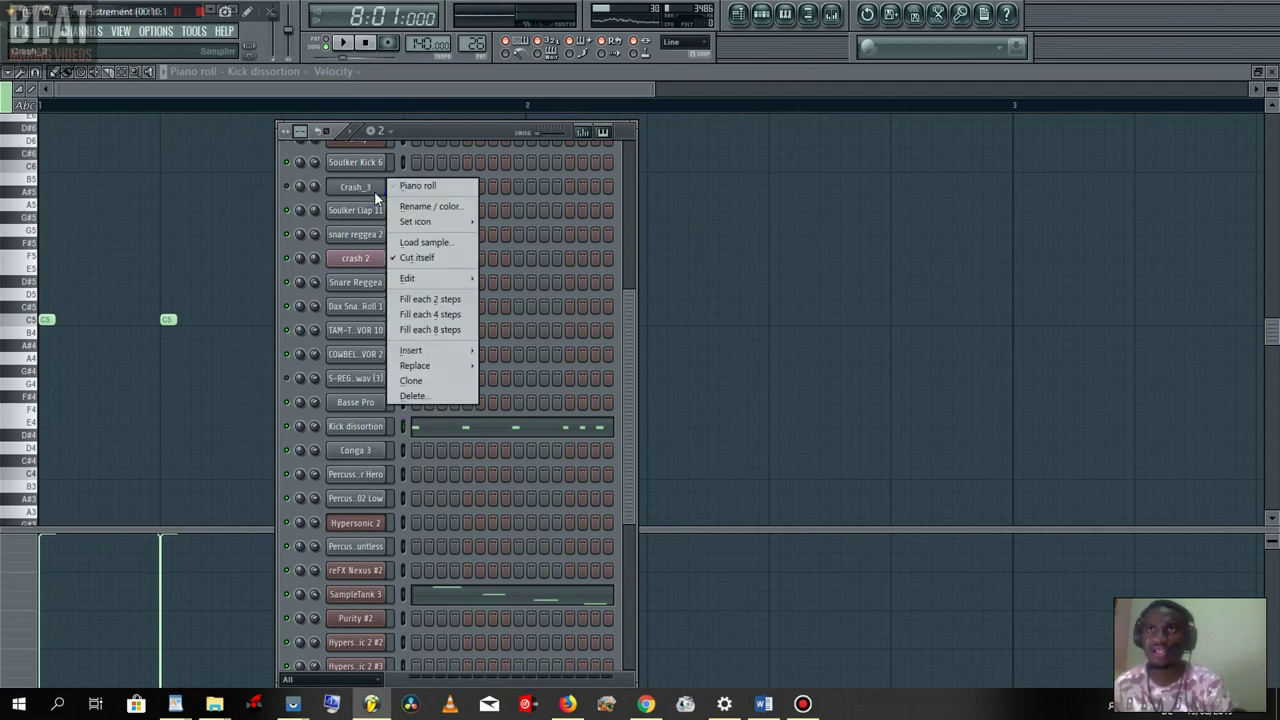
left_click(486, 131)
scroll(380, 455, "down", 3)
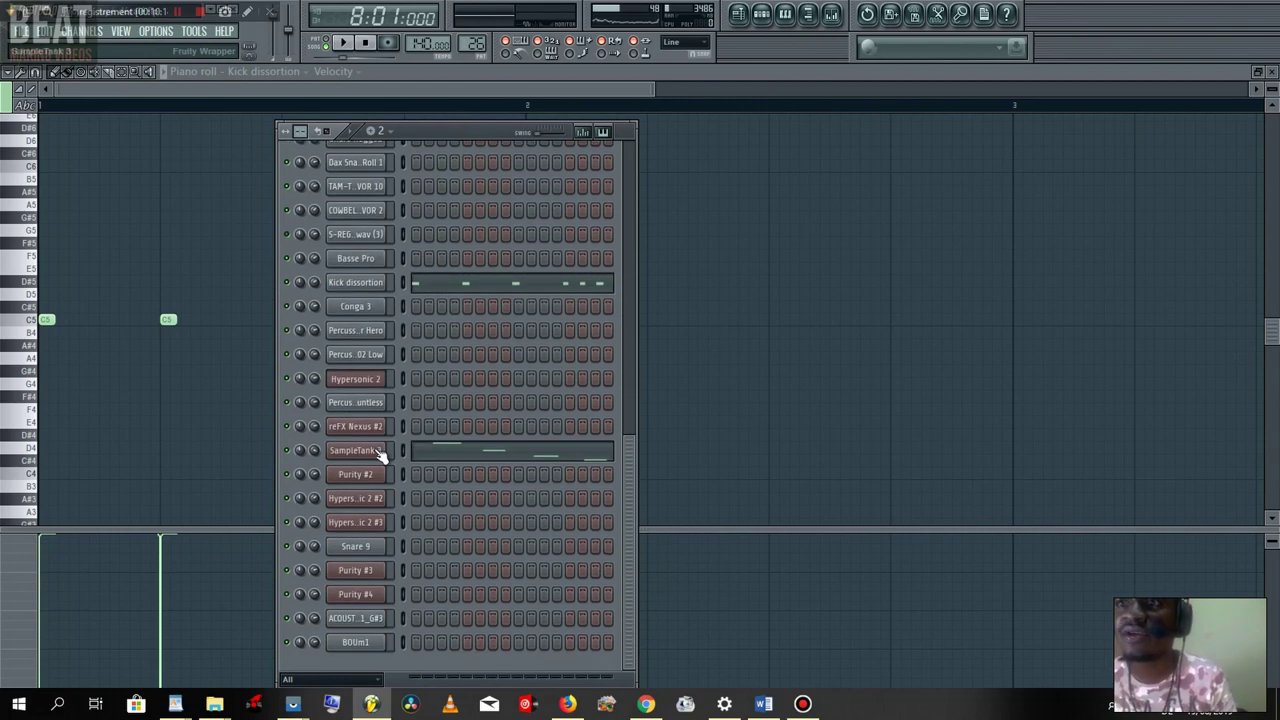
scroll(380, 455, "up", 5)
right_click(377, 400)
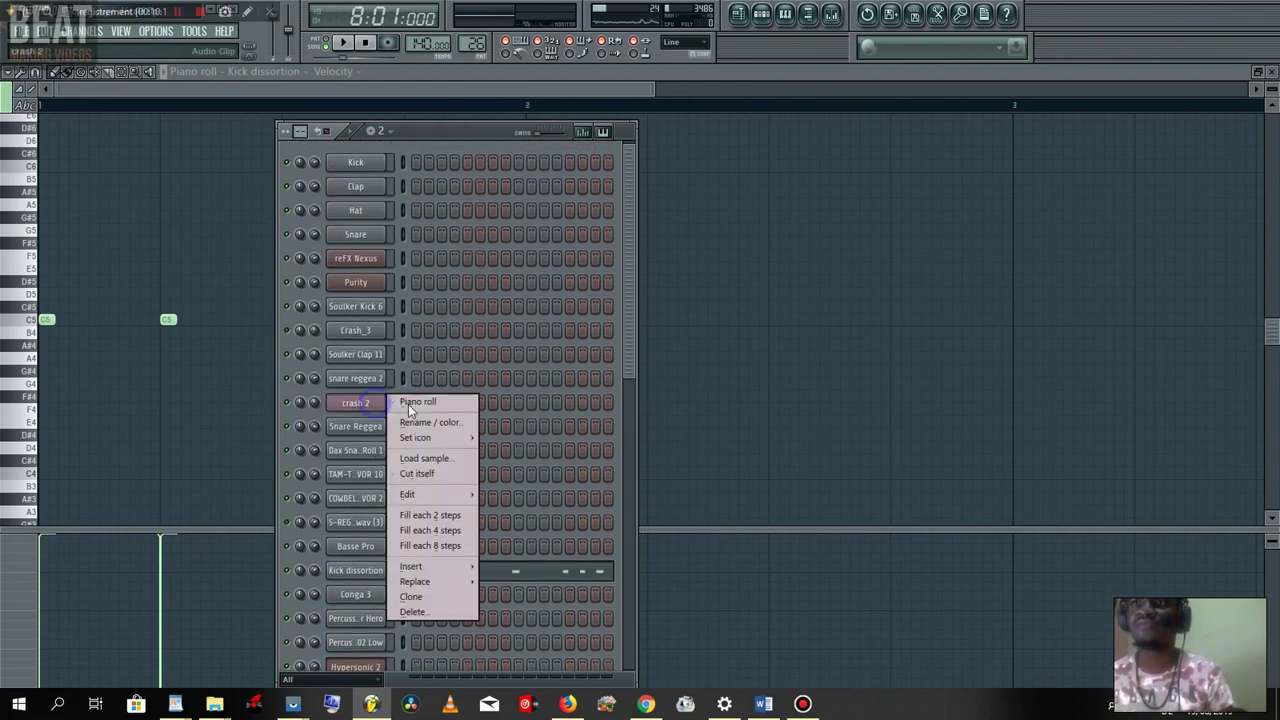
left_click(415, 403)
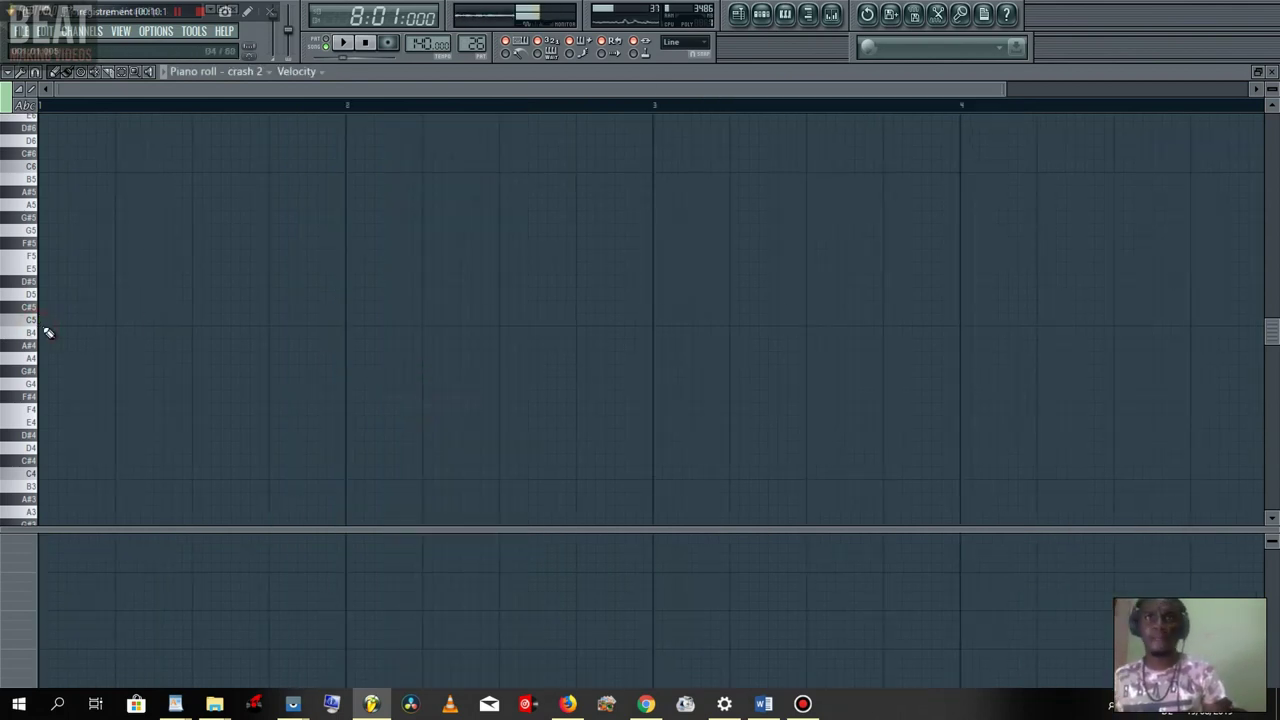
- Place short C5 crash hits on all four beats of bar 1, checking them against the loop
left_click(44, 320)
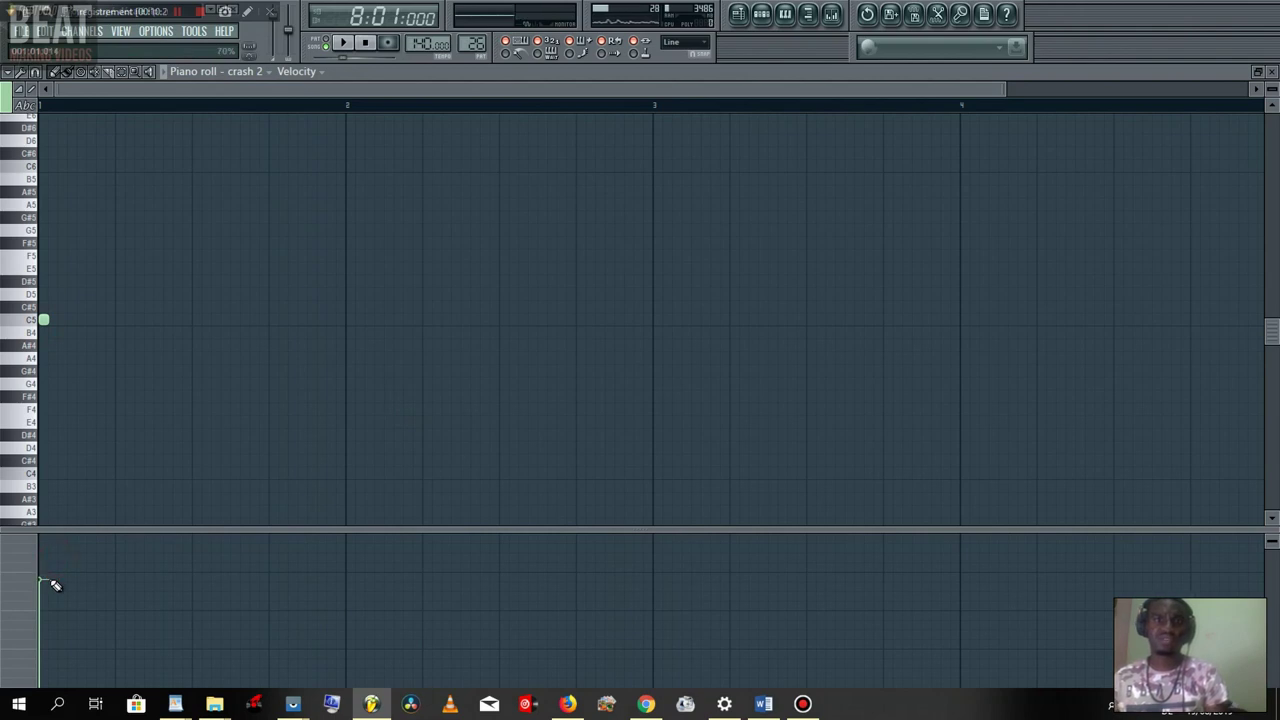
key("space")
left_click(117, 321)
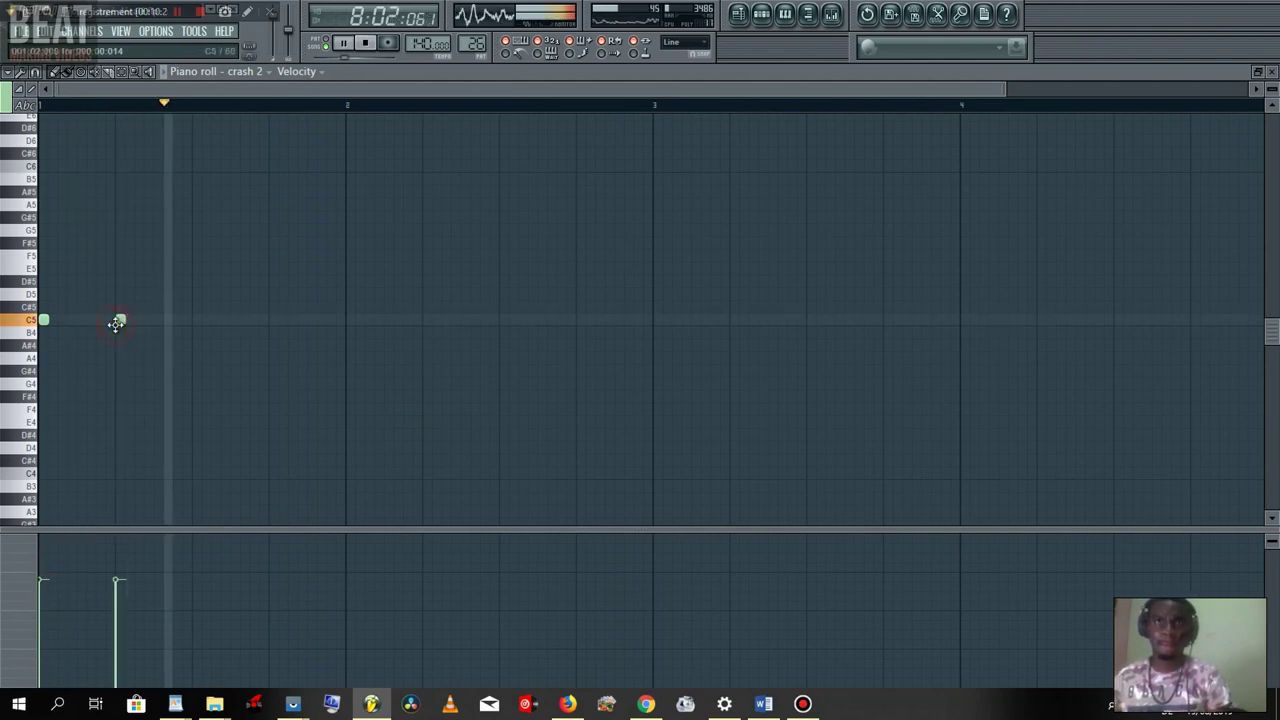
right_click(117, 321)
key("space")
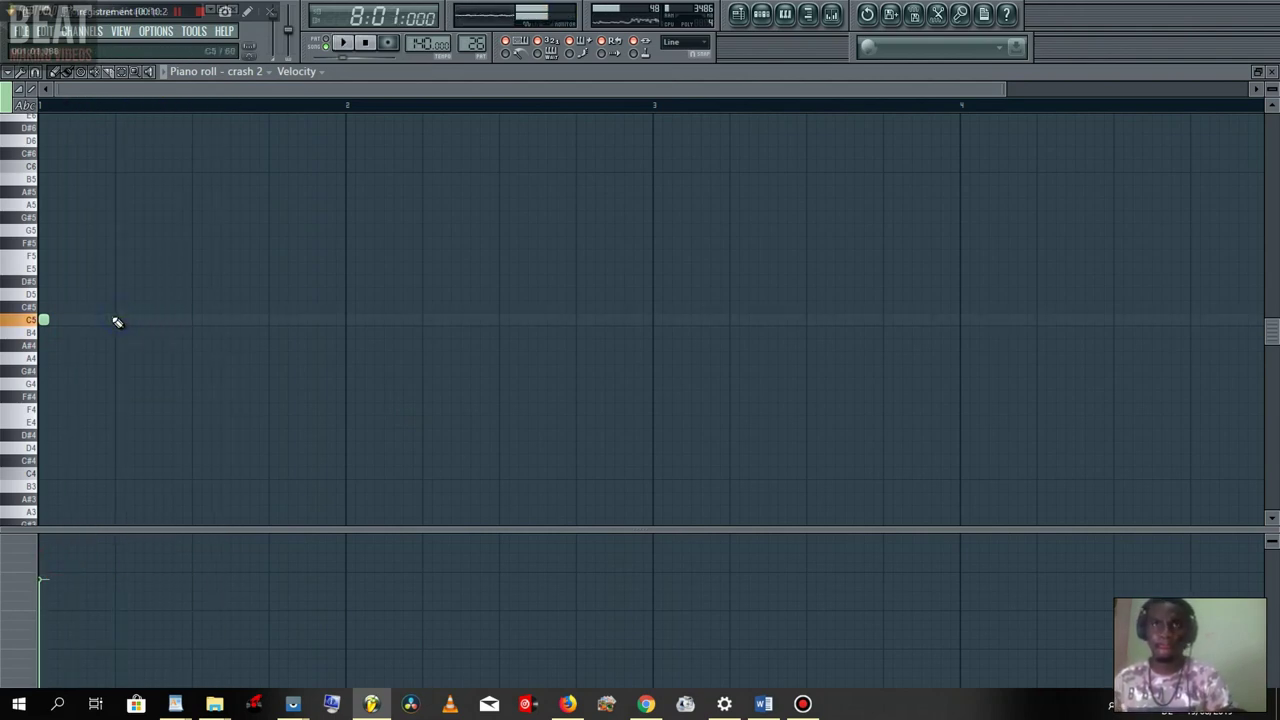
key("space")
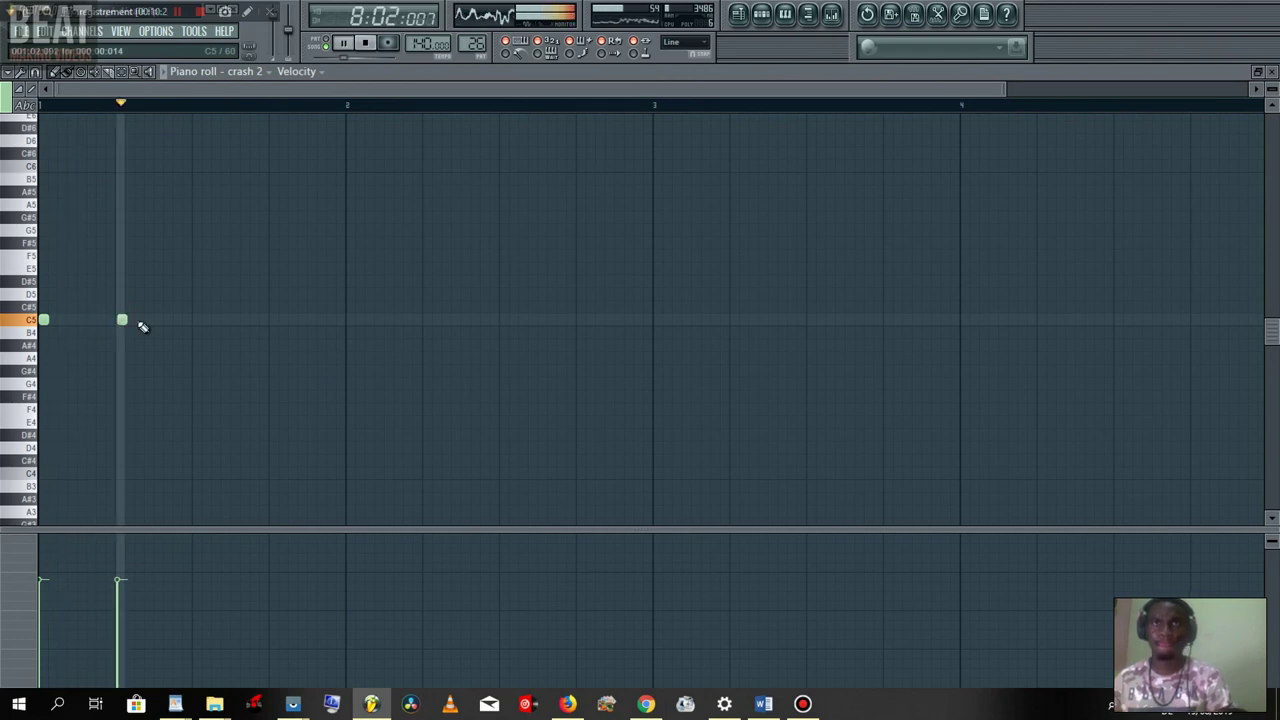
left_click(192, 320)
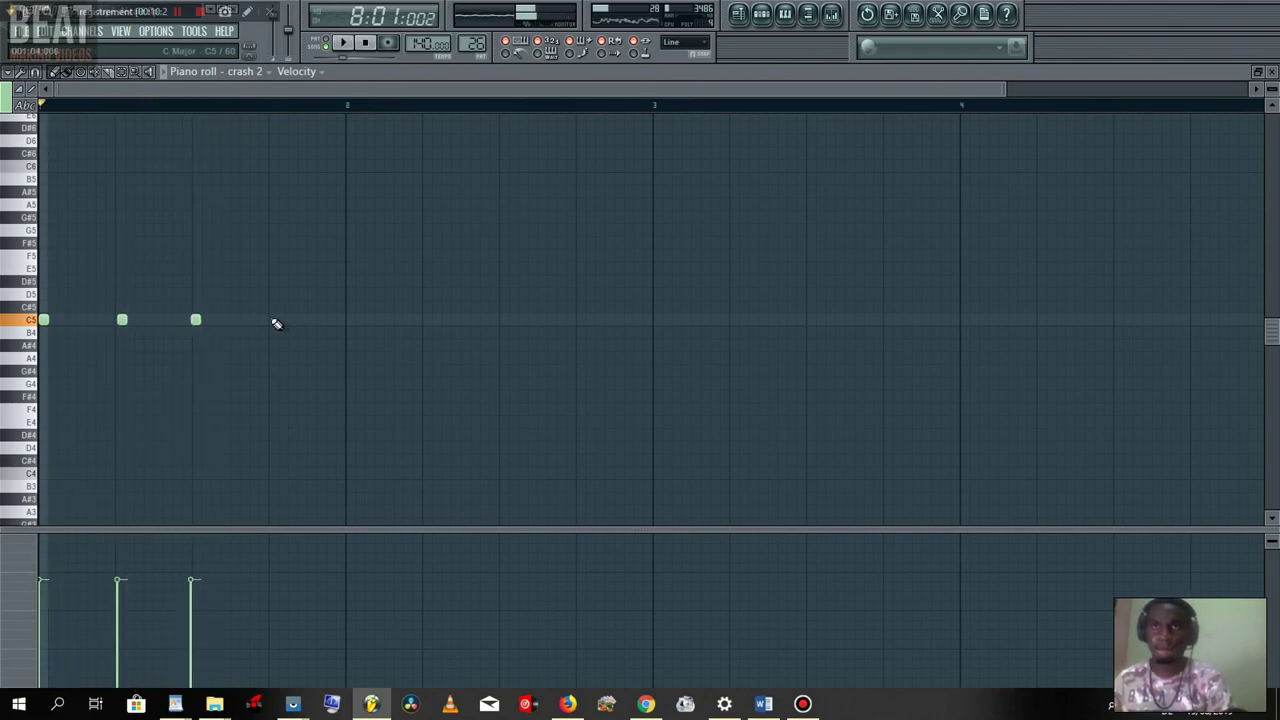
left_click(275, 320)
key("space")
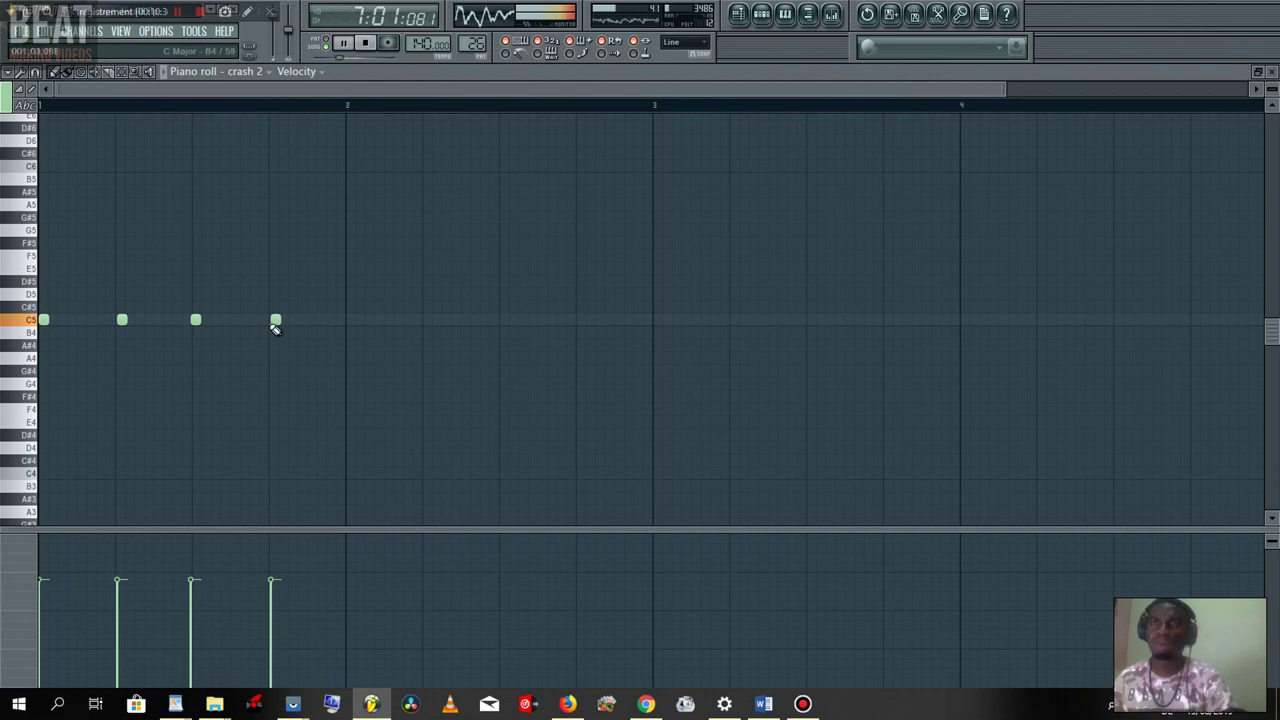
- Add two more C5 crash hits after the beat 4 hit, before the end of bar 1, and replay the loop
key("space")
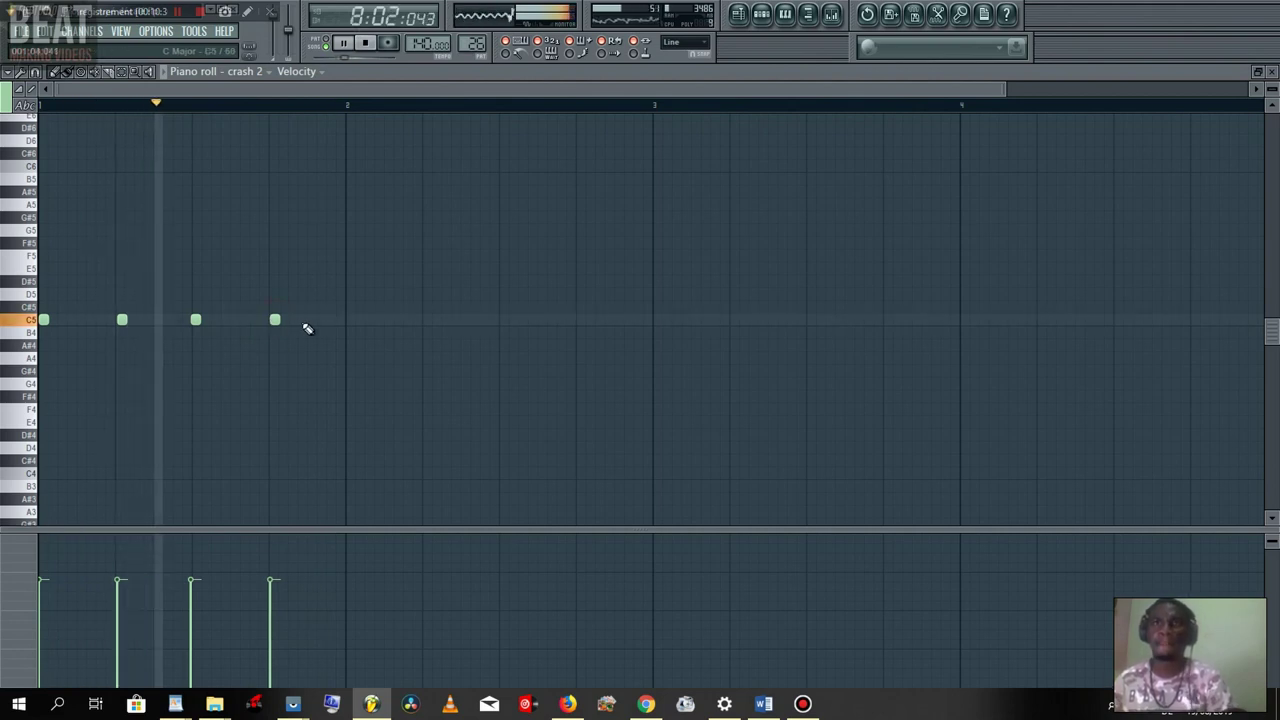
left_click(311, 320)
left_click(331, 320)
key("space")
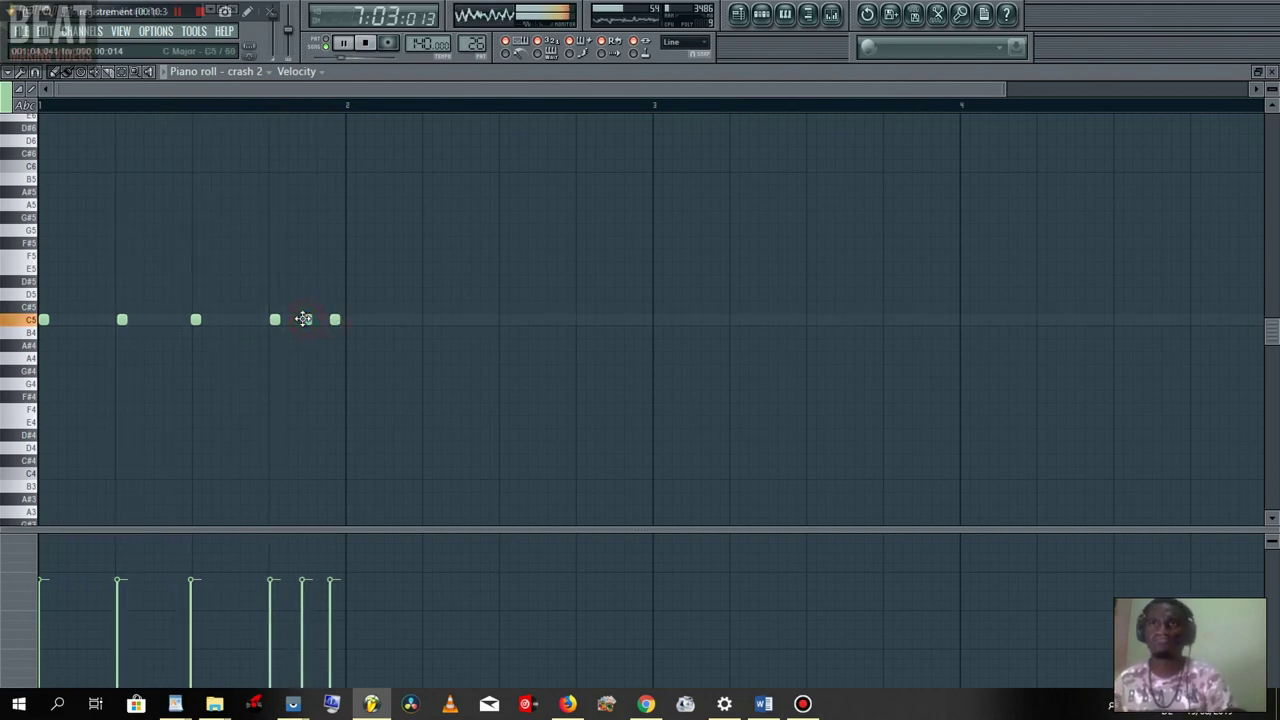
key("space")
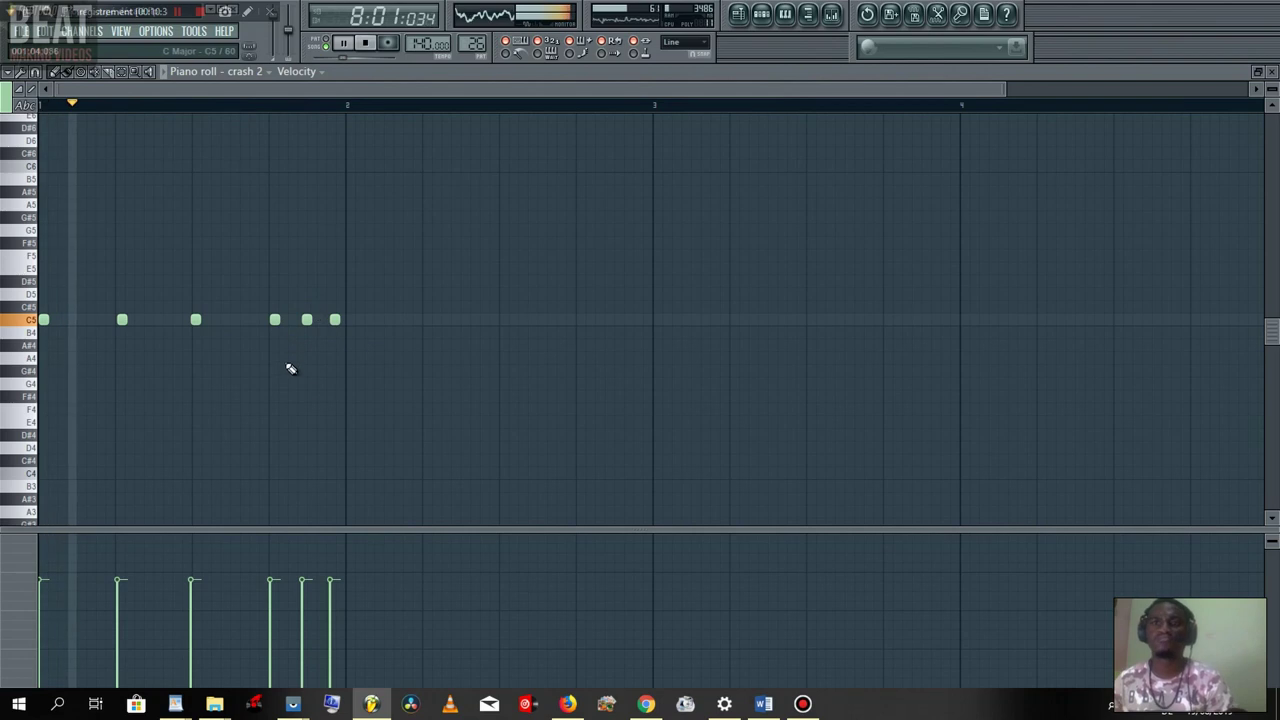
- Raise the velocities of the last two crash hits progressively and replay the transition
left_click(305, 555)
key("space")
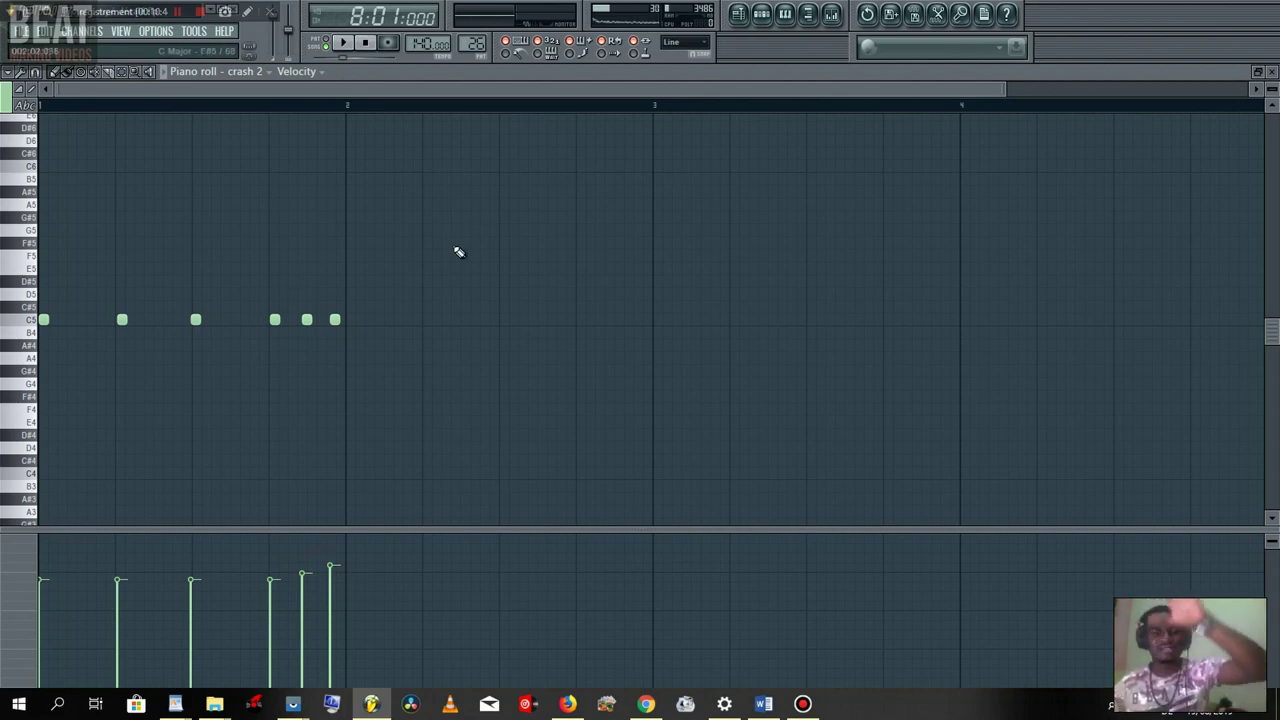
key("space")
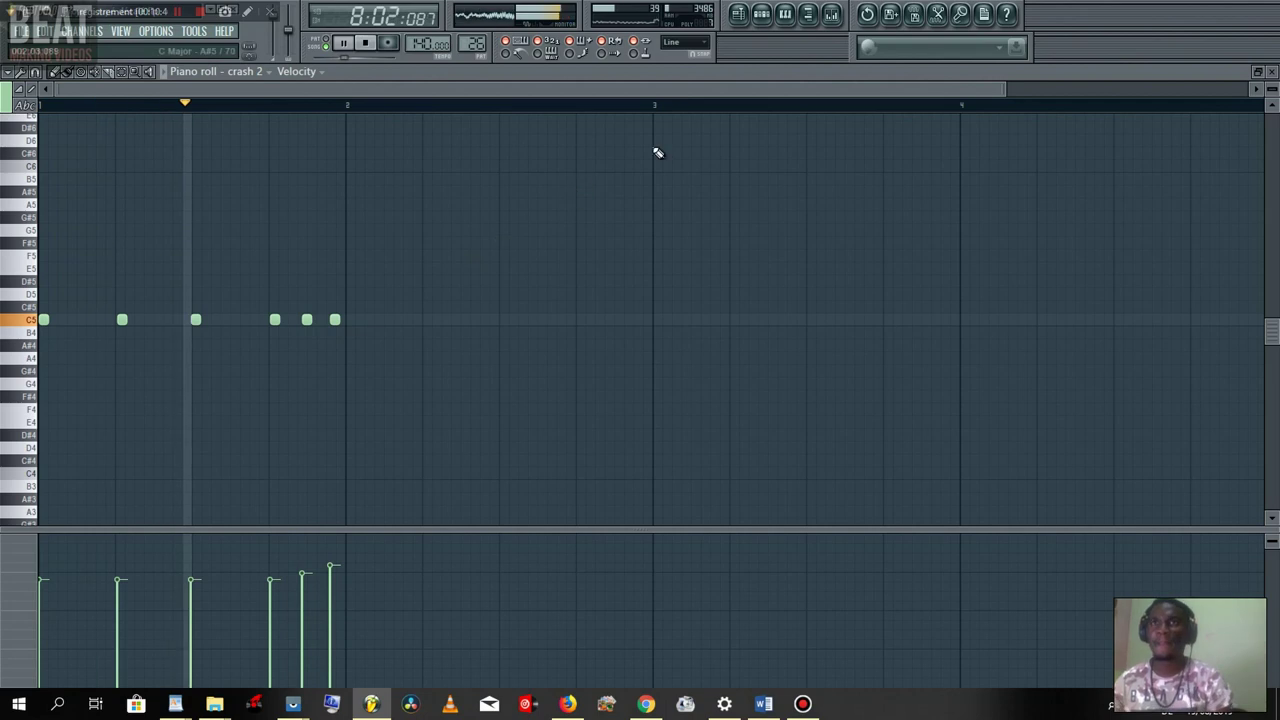
- Stop playback and open the Dax Snare Roll 1 channel of pattern 2 in the piano roll
left_click(763, 18)
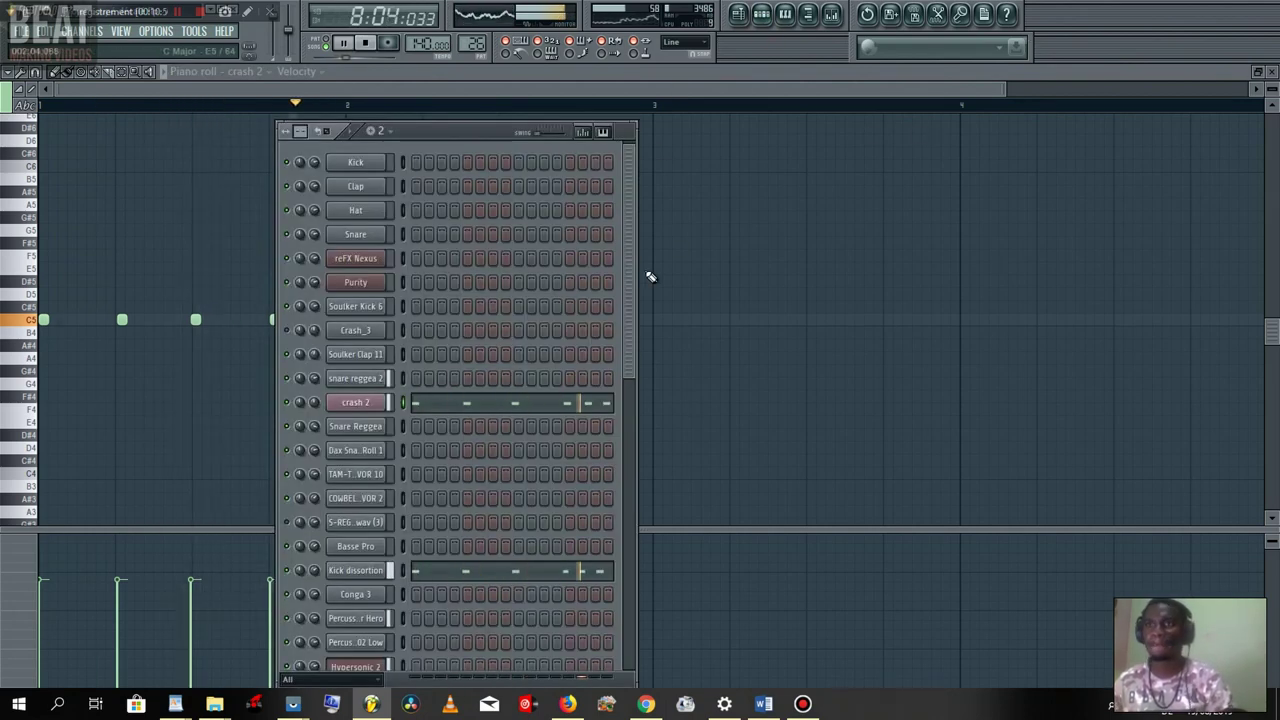
key("space")
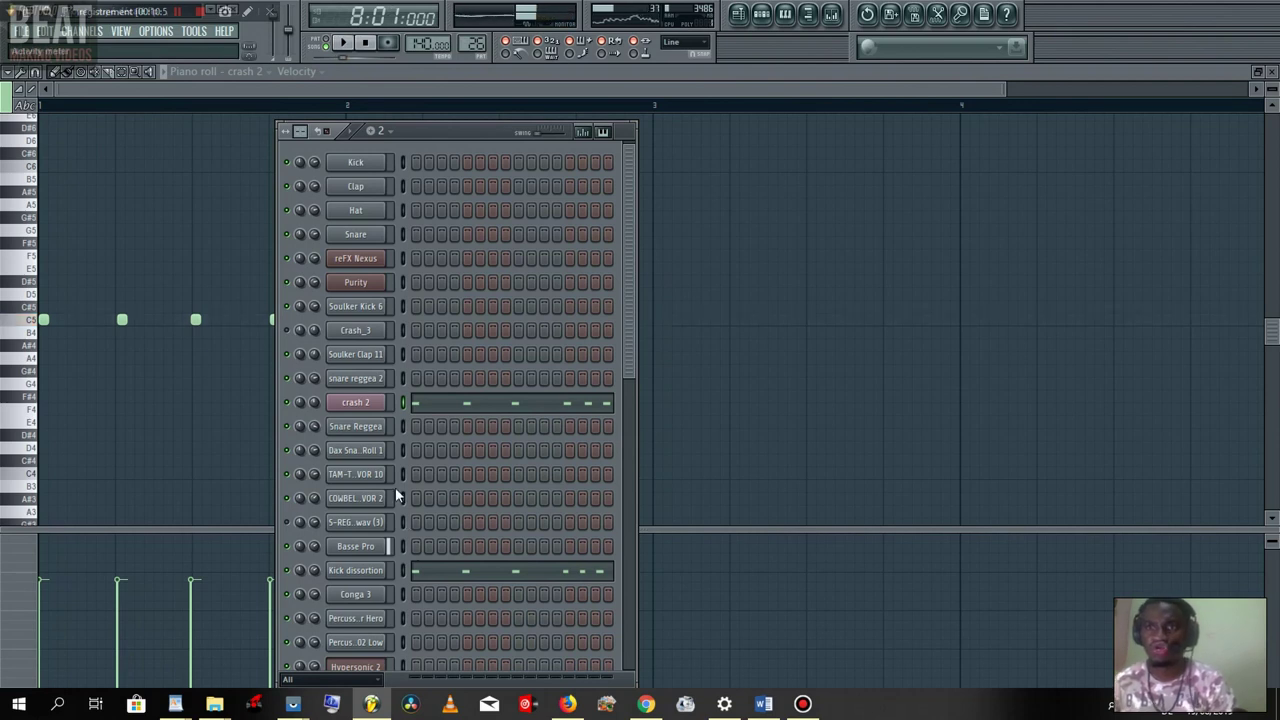
left_click(403, 426)
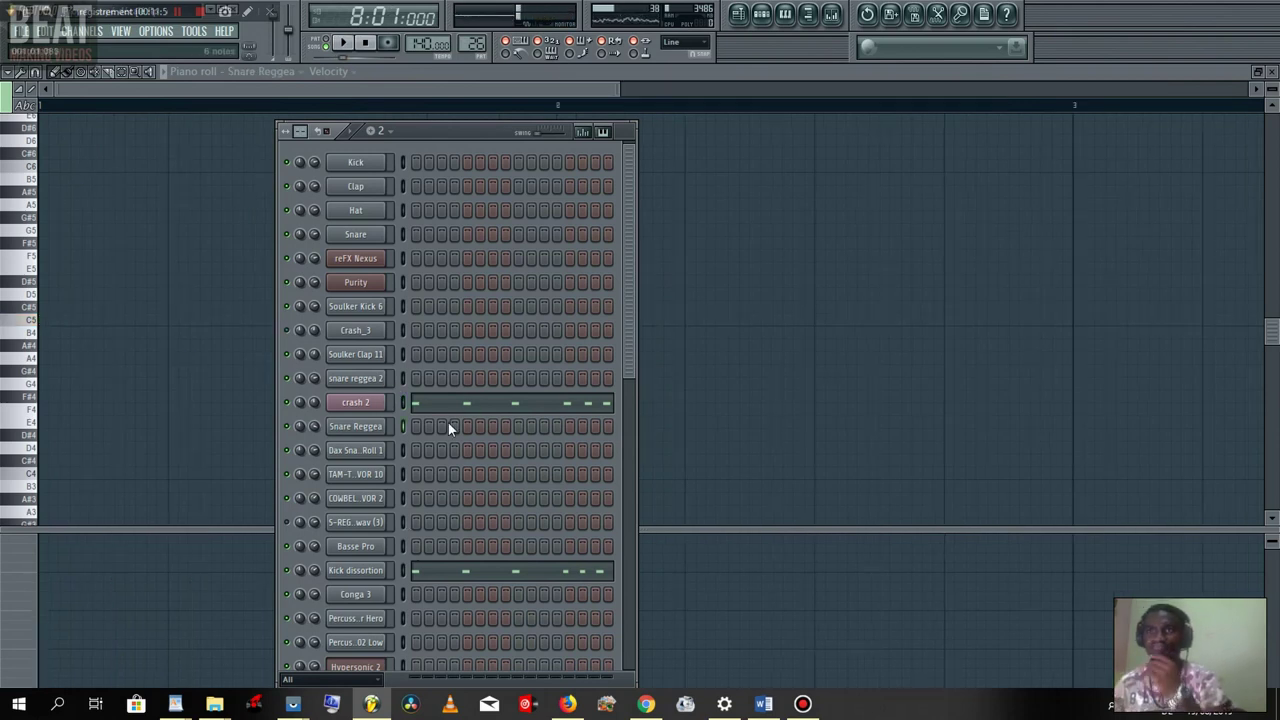
right_click(377, 456)
left_click(425, 470)
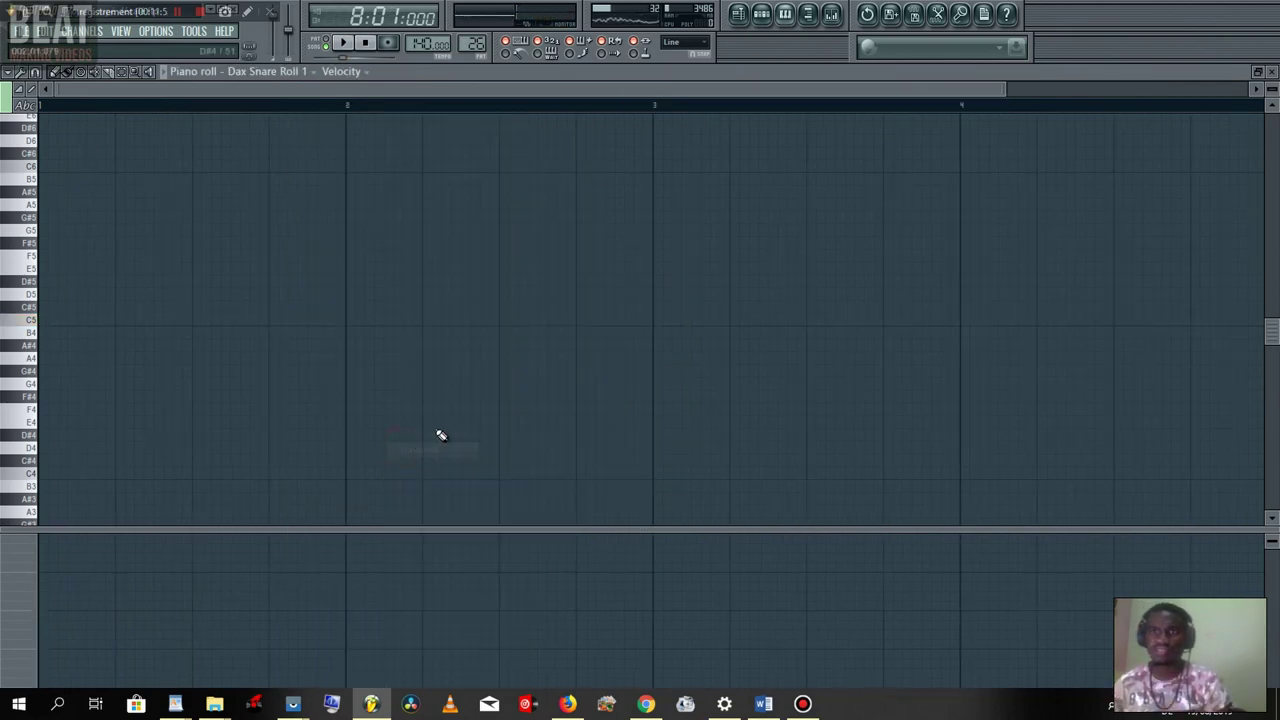
- Place short C5 snare roll hits on beat 3 and midway through beat 4 of bar 1, checking them against the loop
key("space")
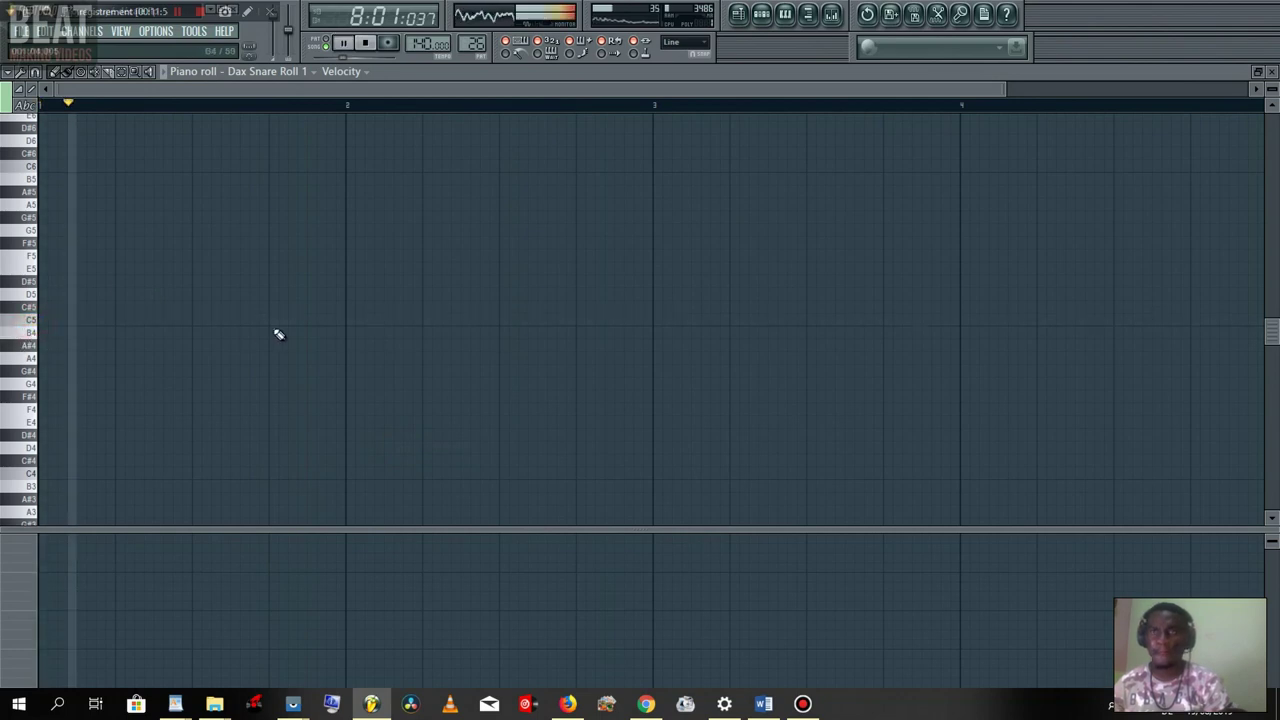
left_click(195, 320)
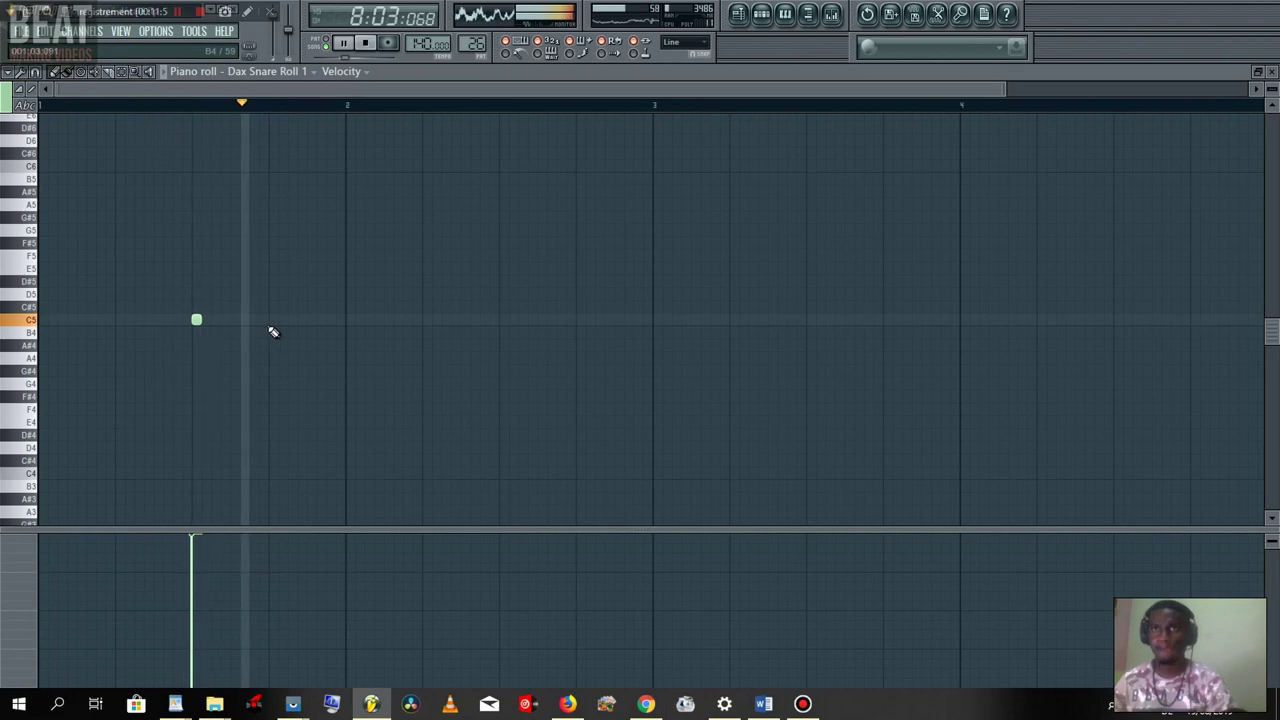
left_click(306, 320)
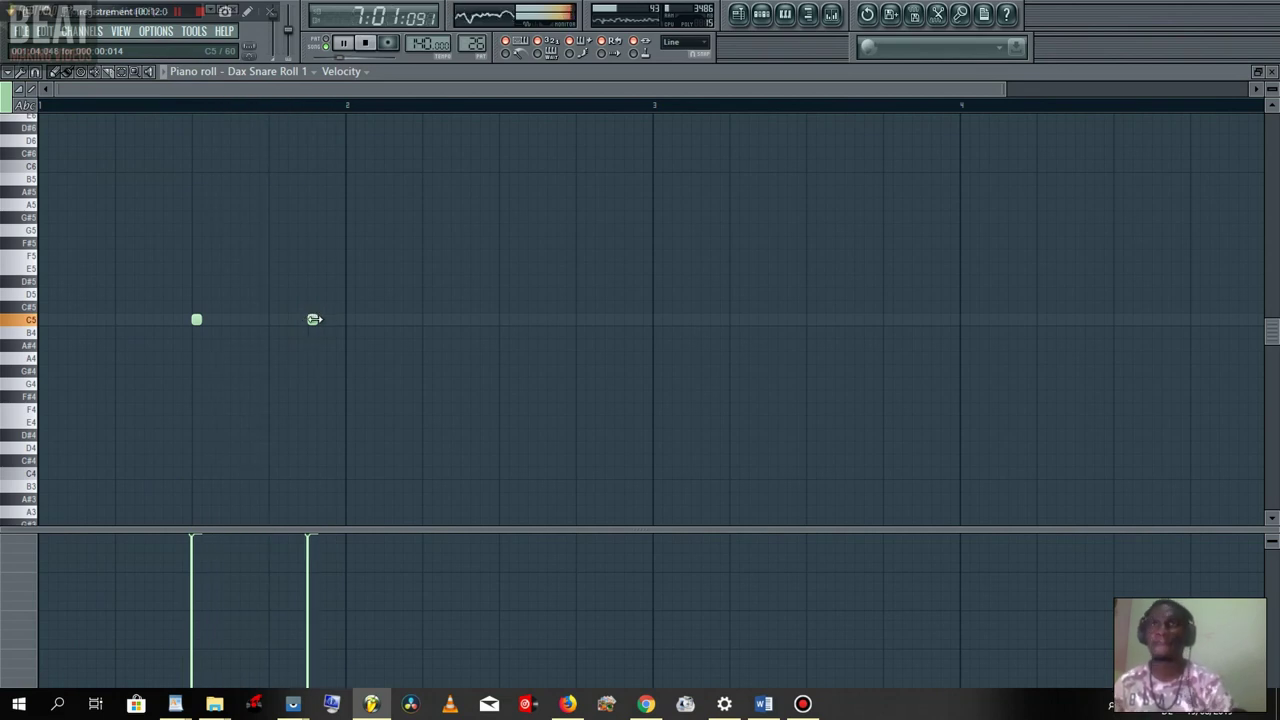
left_click_drag(310, 319, 304, 318)
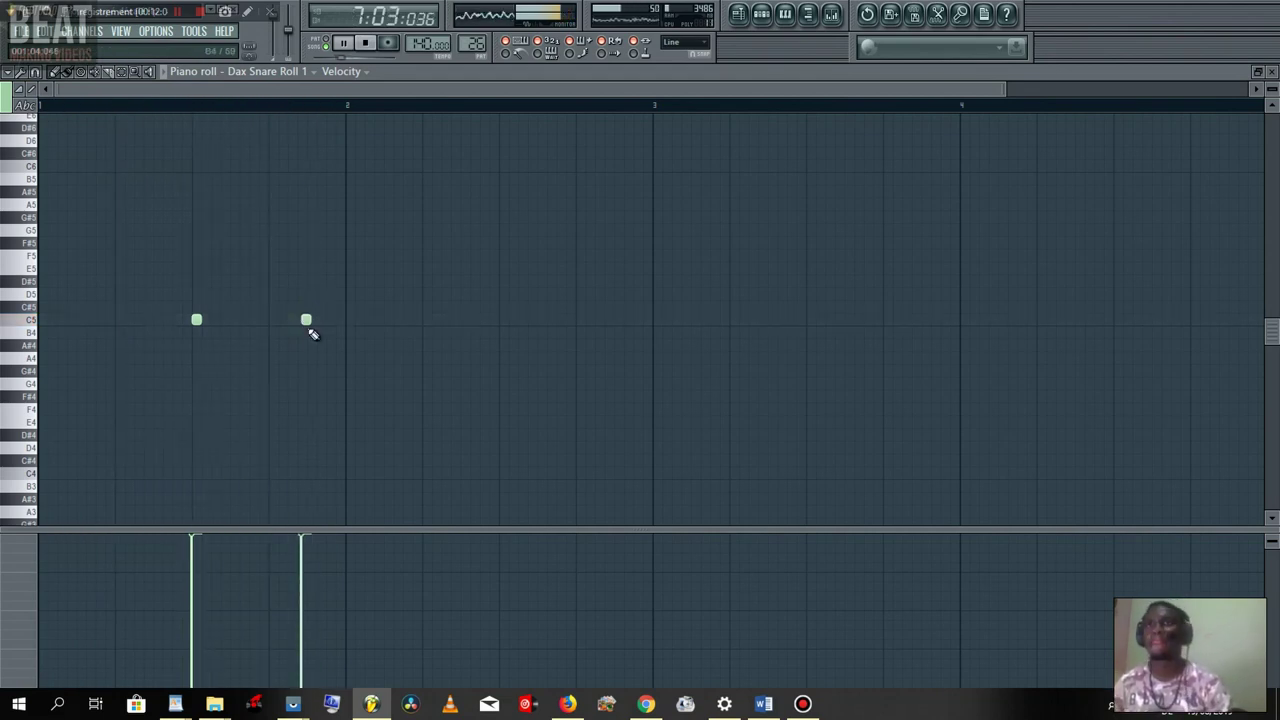
mouse_move(307, 325)
left_mouse_down()
mouse_move(334, 329)
mouse_move(316, 321)
left_mouse_up()
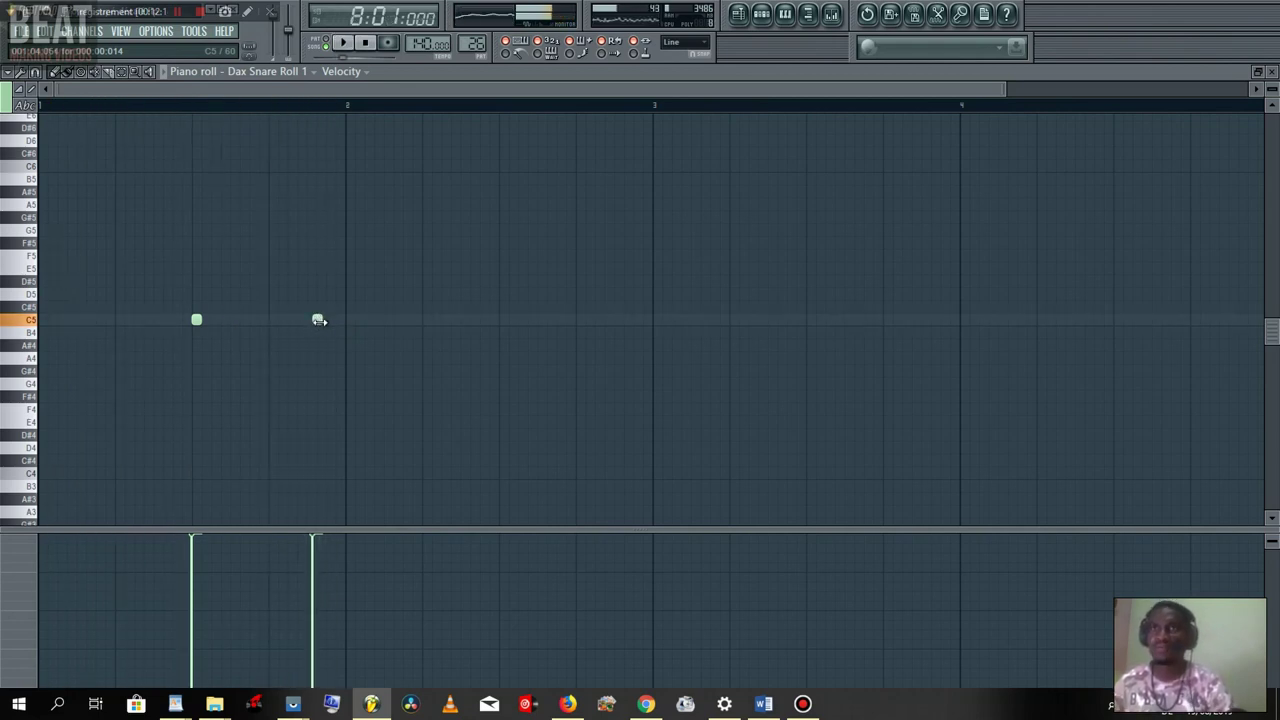
- Reposition the second snare roll hit closer to the end of bar 1 and fine-tune its timing against the loop
right_click(318, 321)
left_click(331, 320)
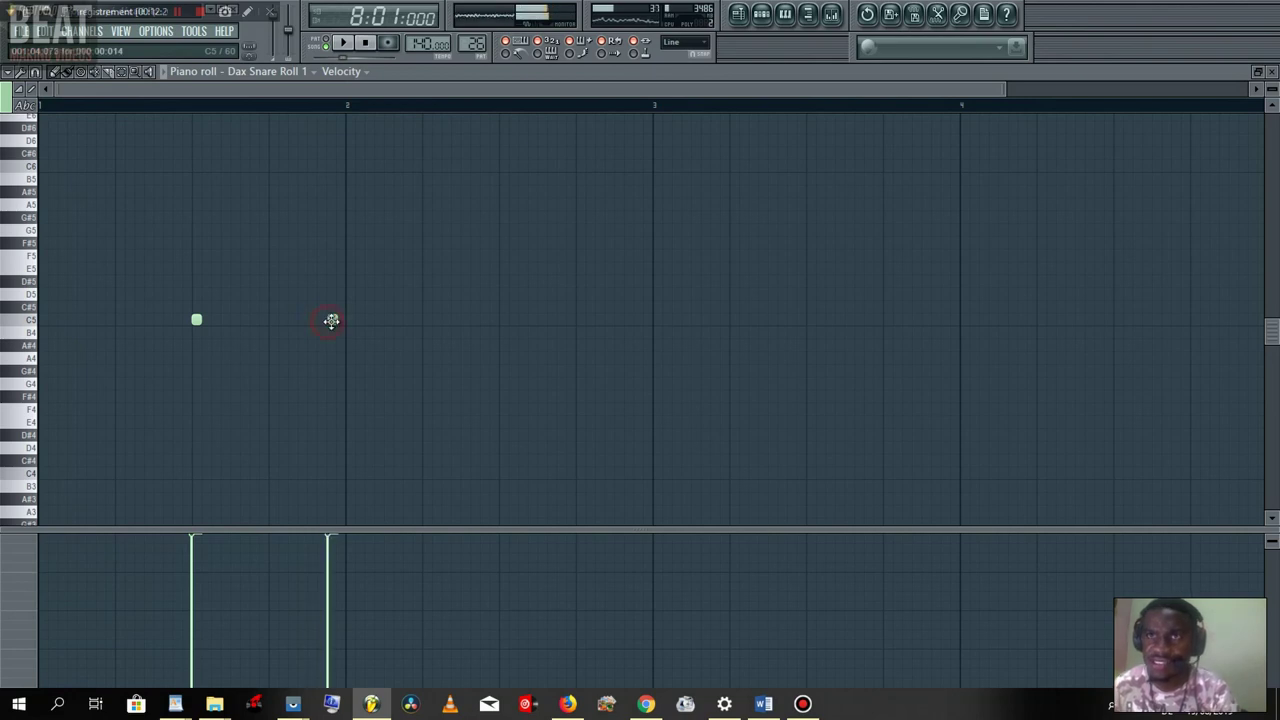
left_click(330, 320)
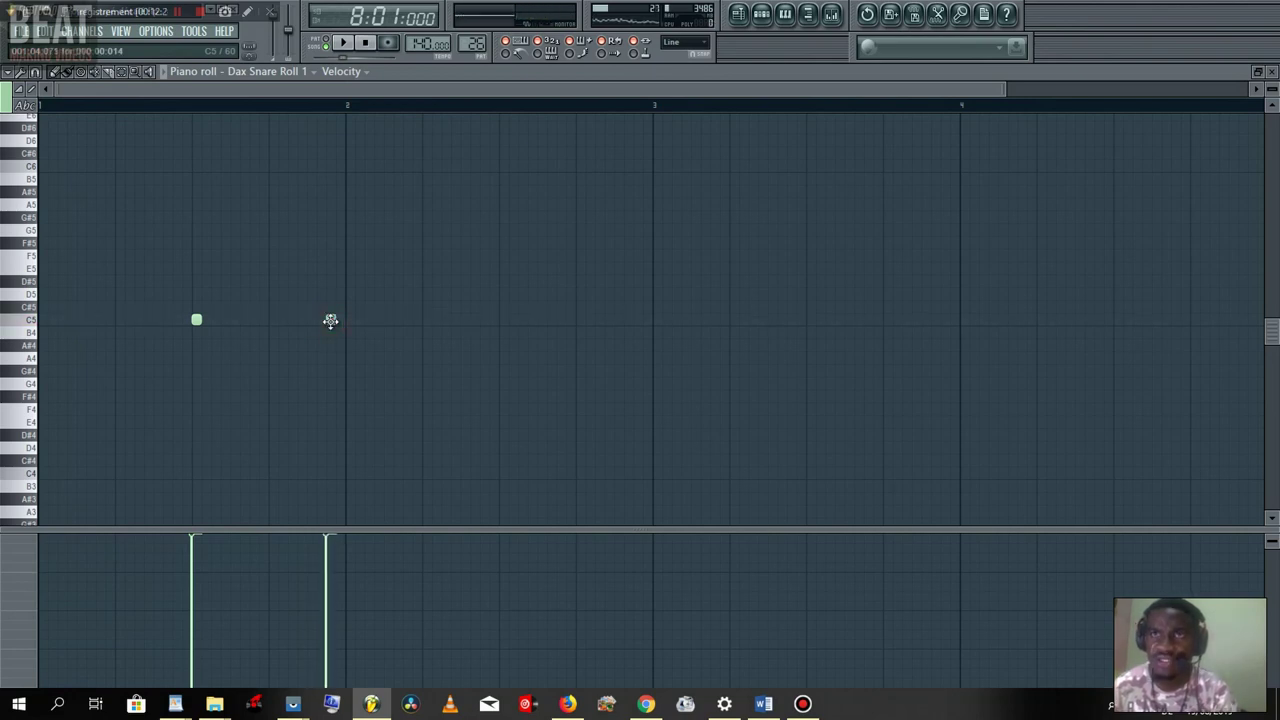
key("space")
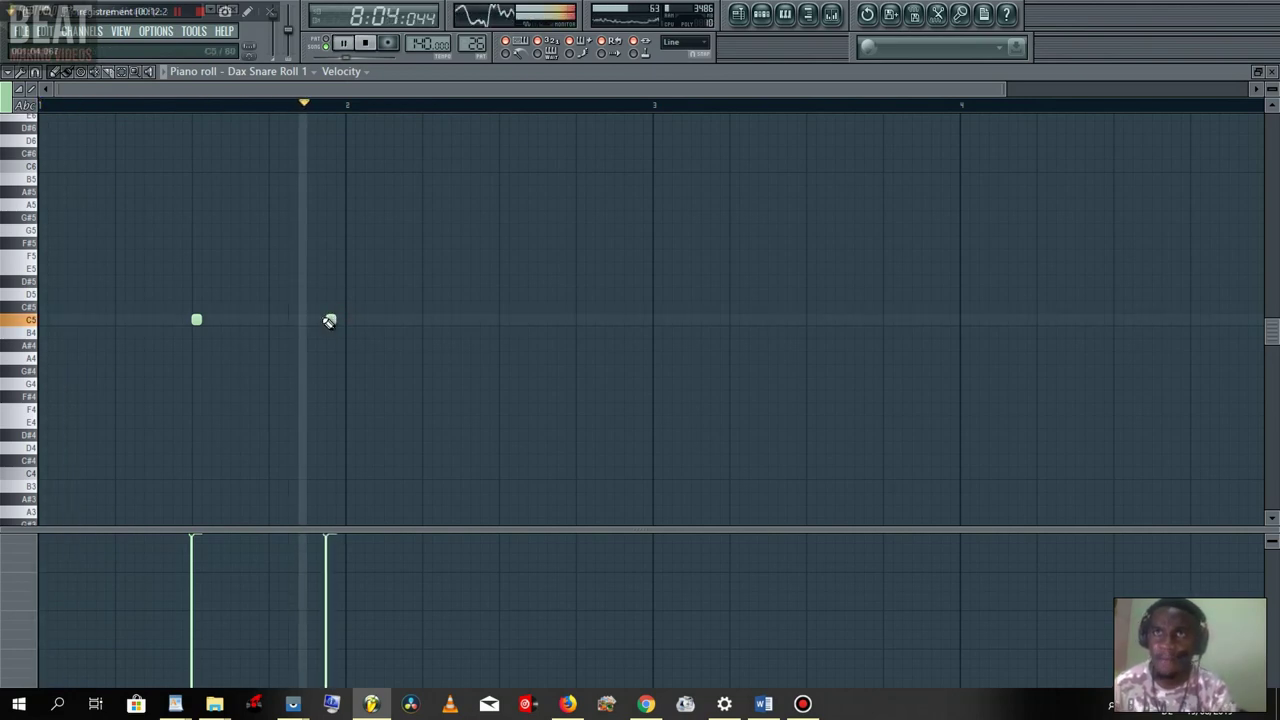
left_click_drag(330, 320, 328, 320)
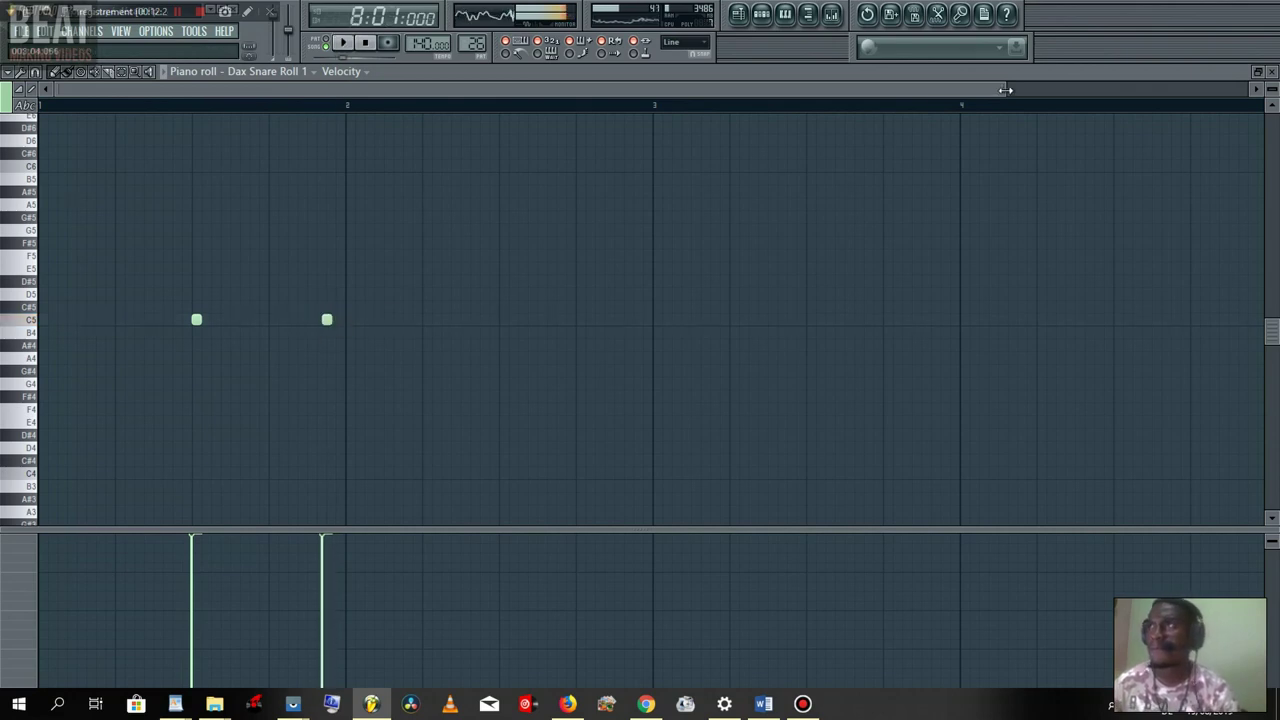
left_click_drag(1005, 90, 612, 89)
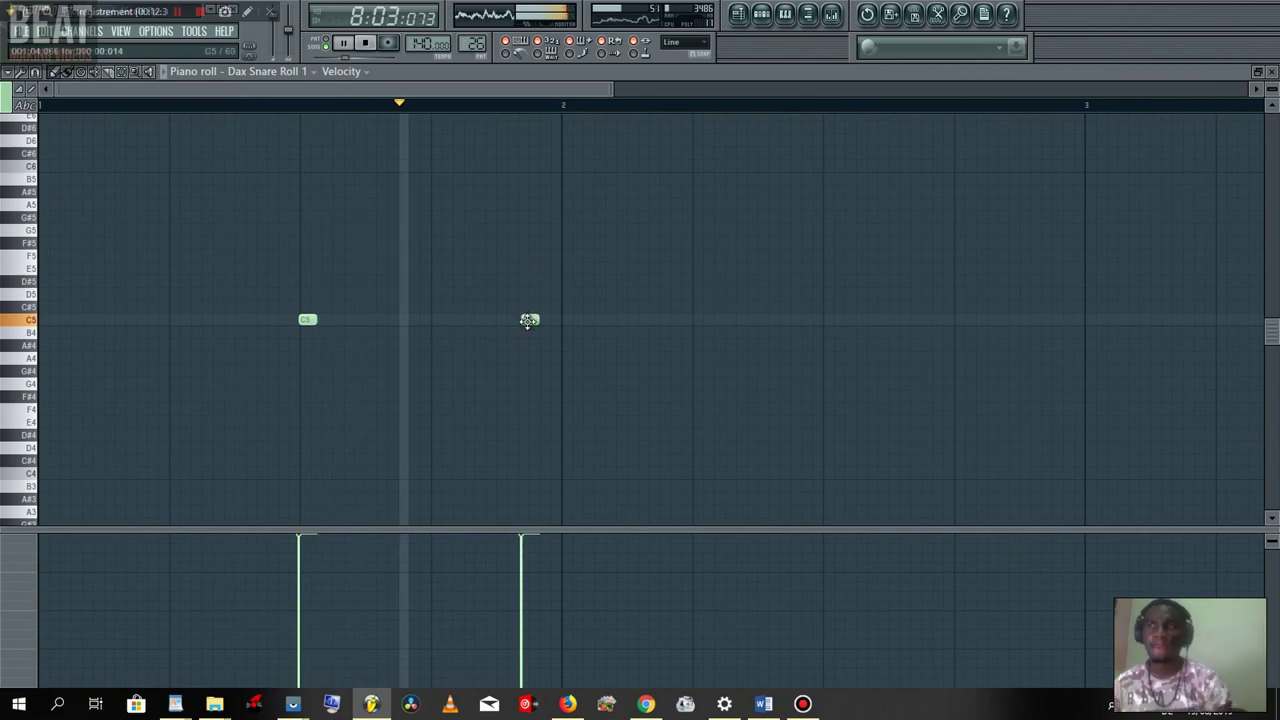
left_click_drag(529, 320, 532, 320)
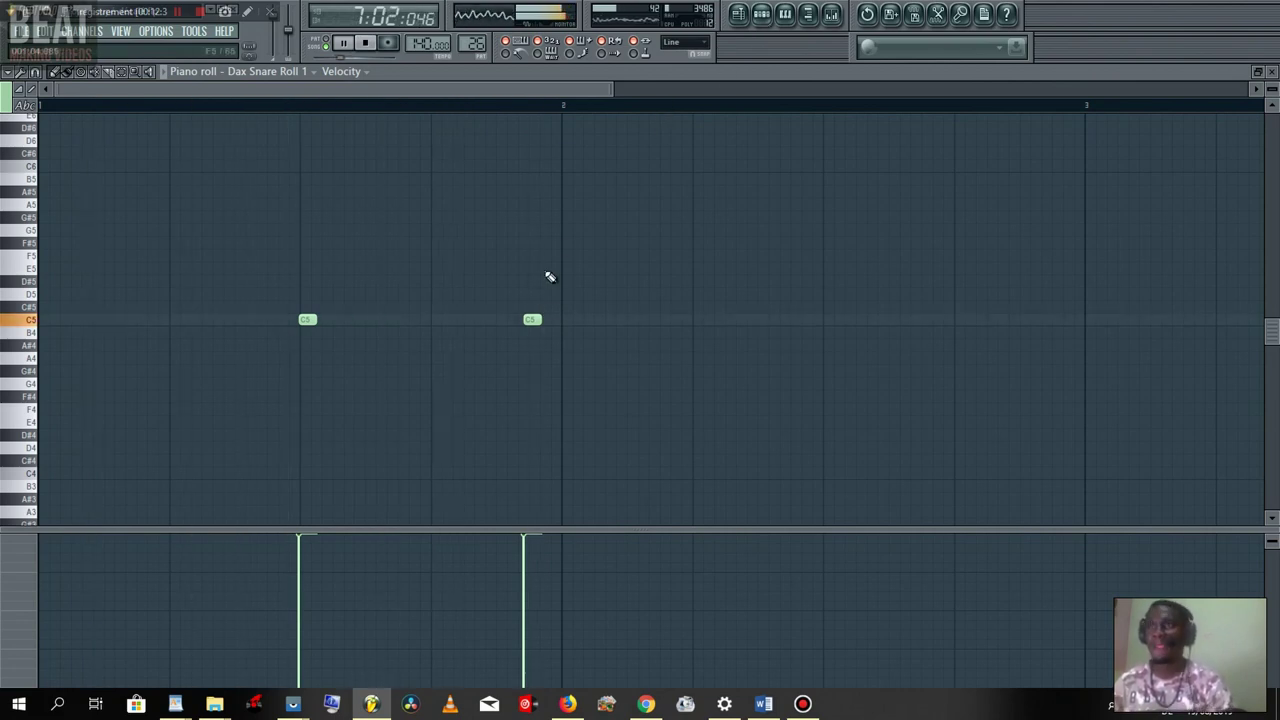
left_click_drag(531, 320, 534, 320)
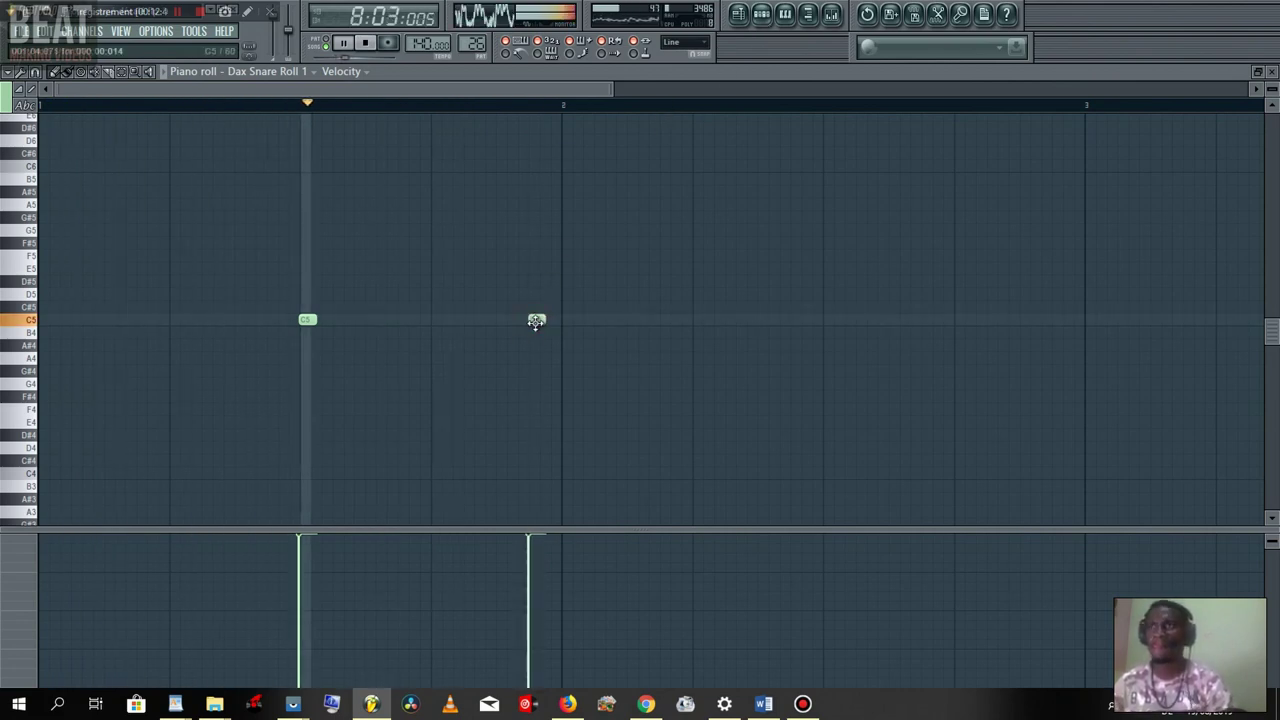
- Stop playback and open the Hypersonic 2 #2 channel of pattern 2 in the piano roll
left_click(761, 18)
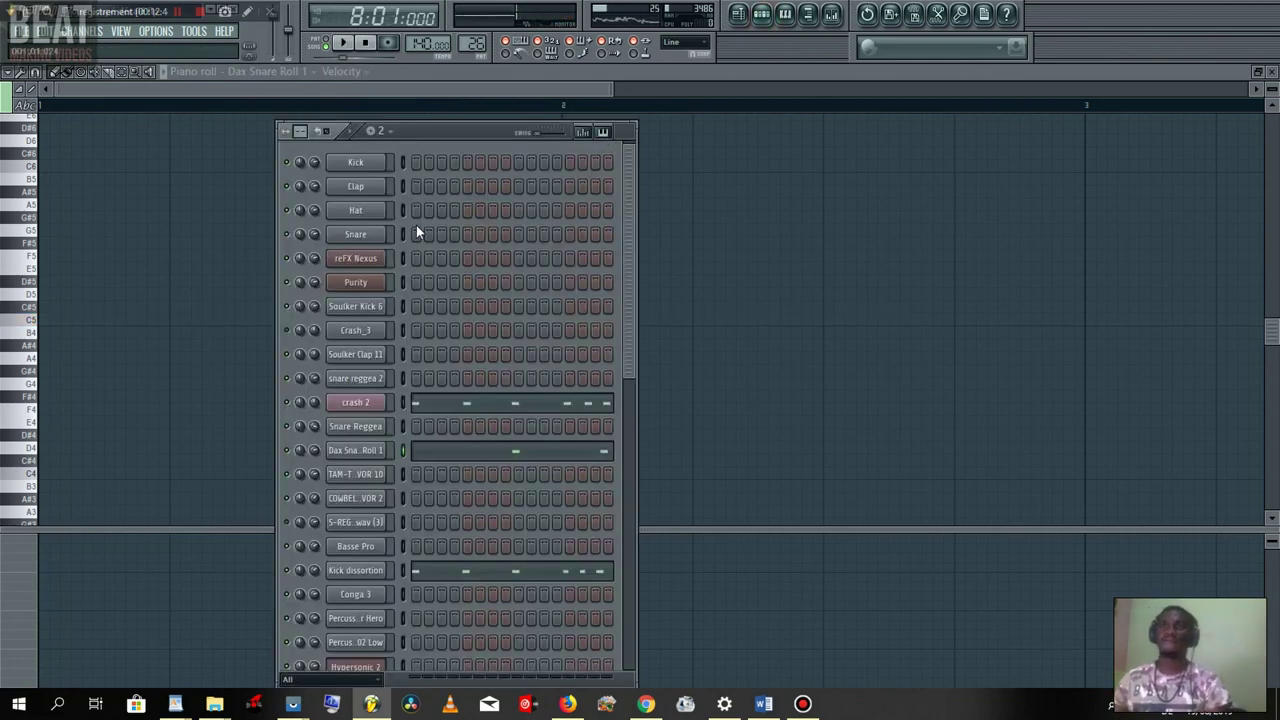
scroll(397, 416, "down", 5)
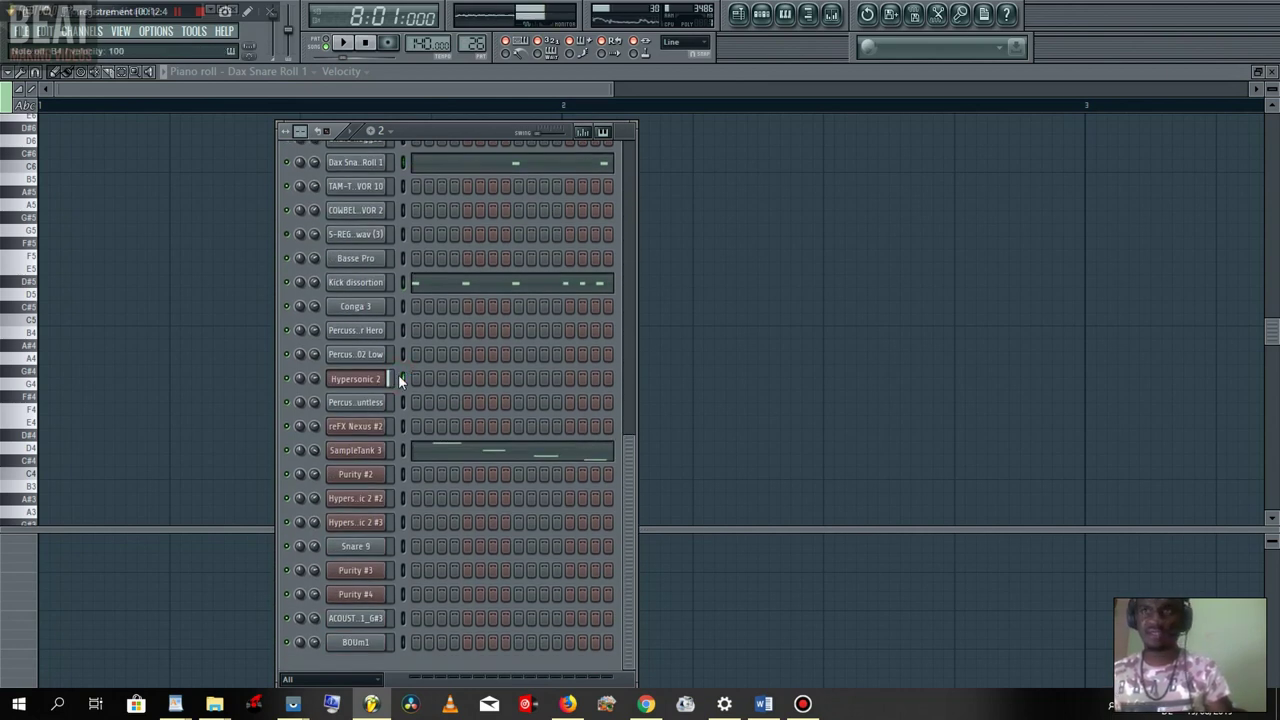
left_click(401, 497)
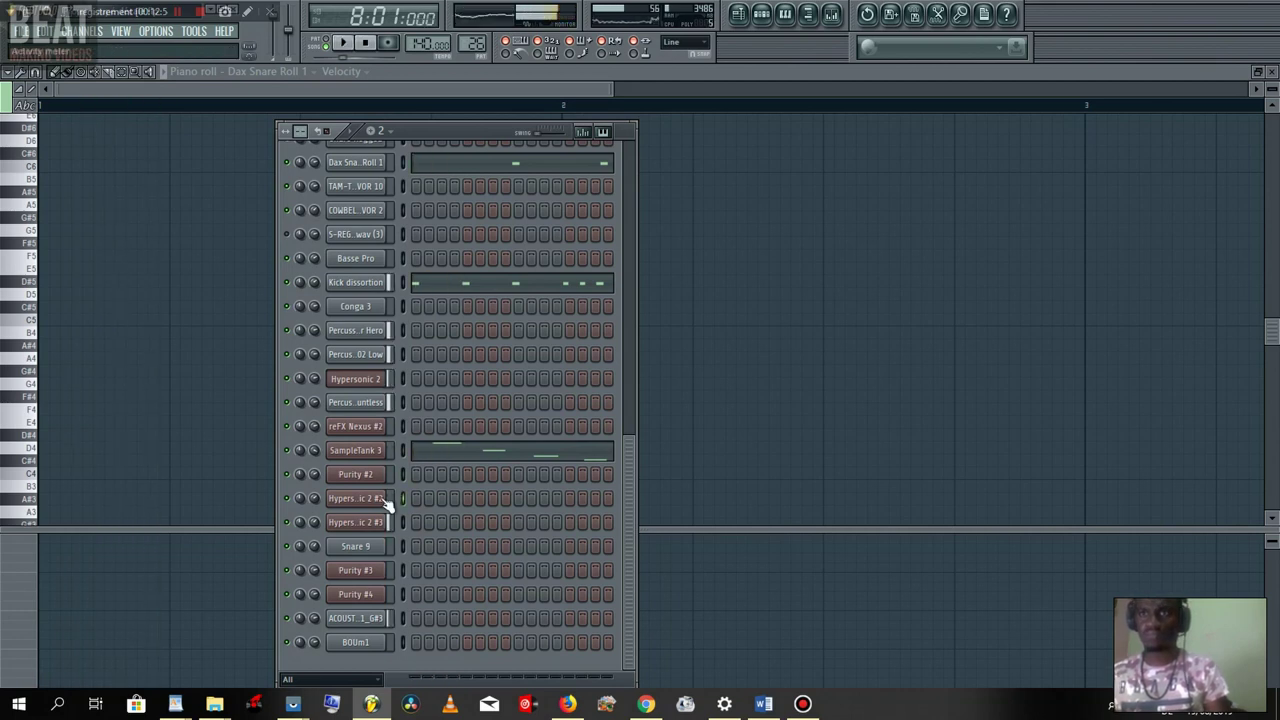
right_click(384, 500)
left_click(415, 471)
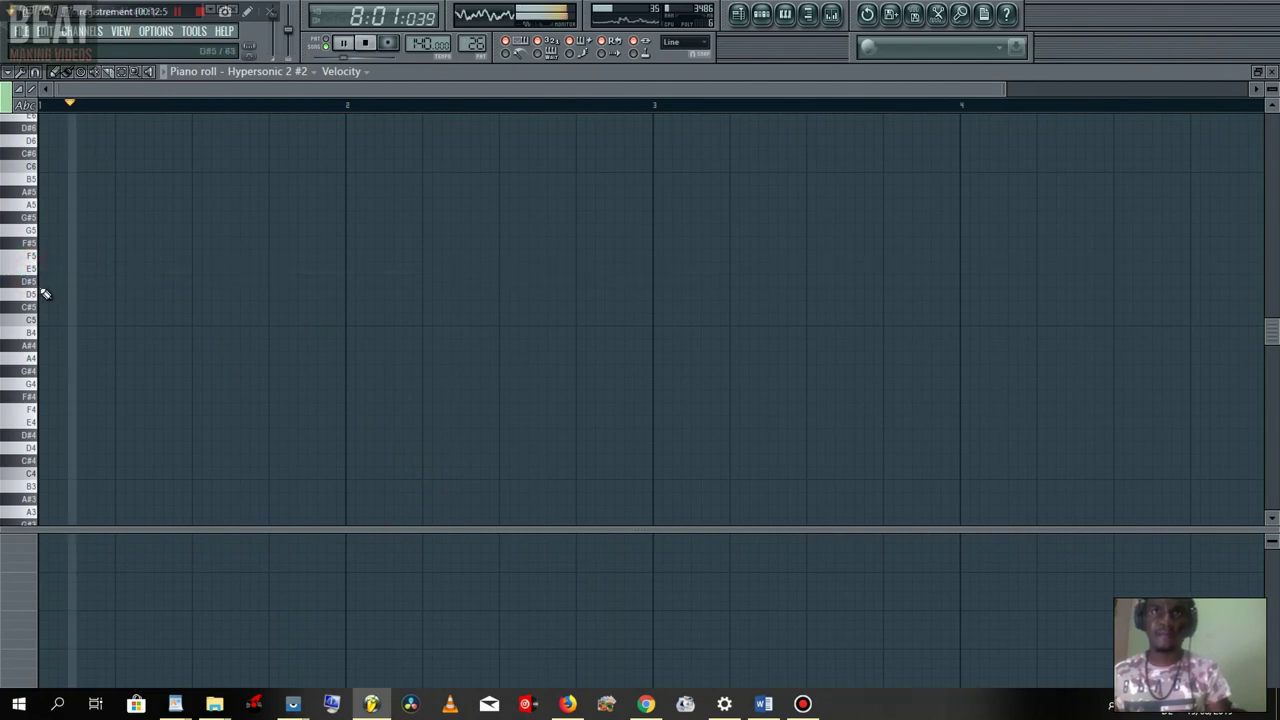
- Place three short, evenly spaced E5 notes from beat 2 up to just before beat 3 of bar 1 and check them against the loop
key("space")
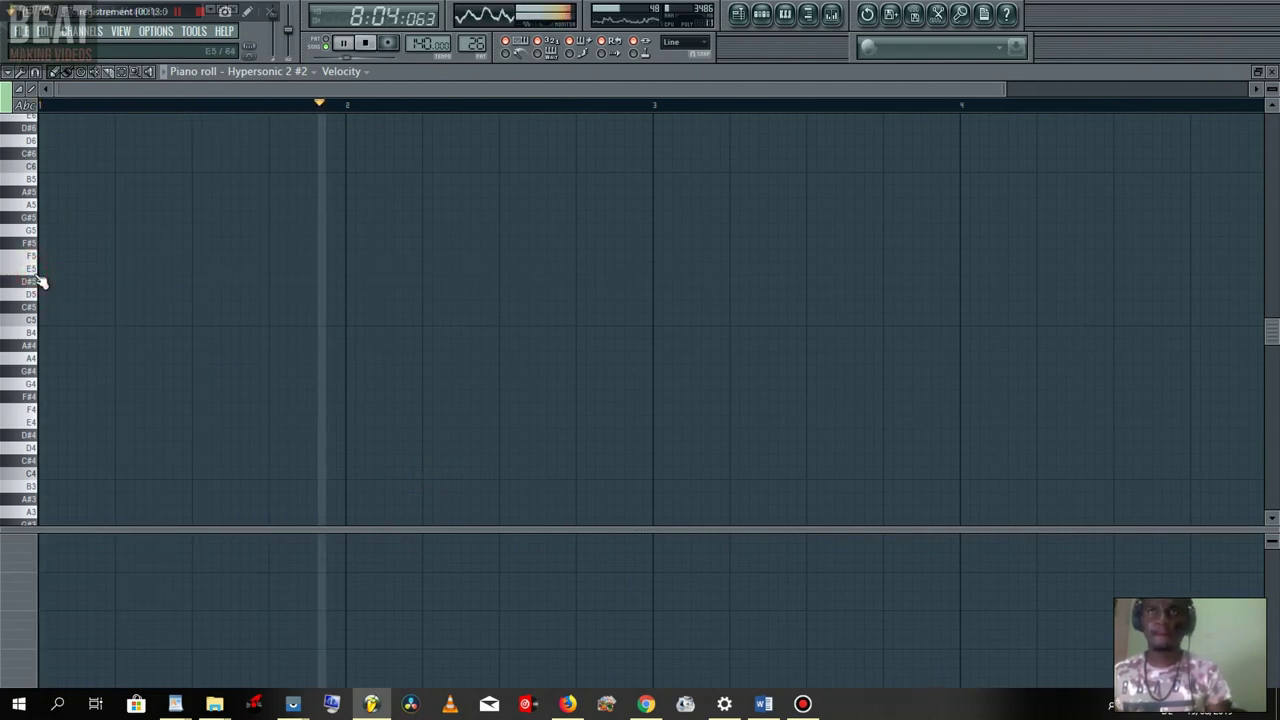
key("space")
left_click(120, 271)
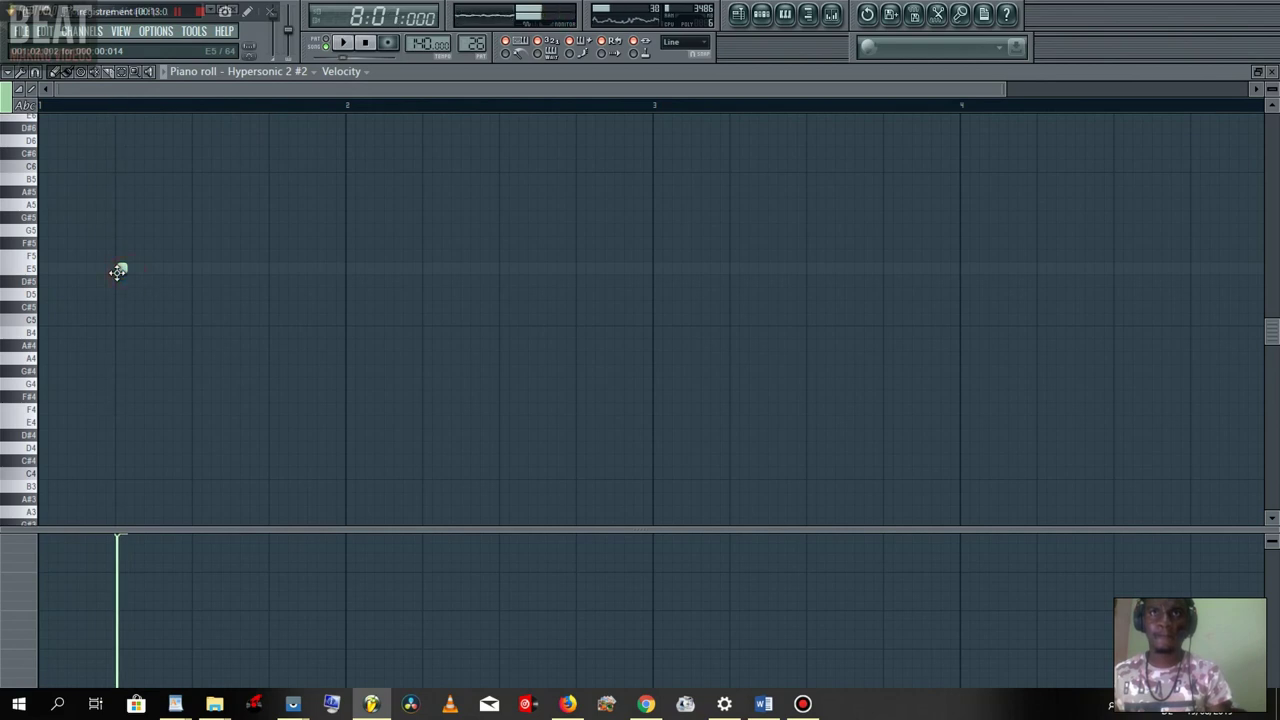
left_click(129, 271)
left_click_drag(129, 271, 145, 270)
key("space")
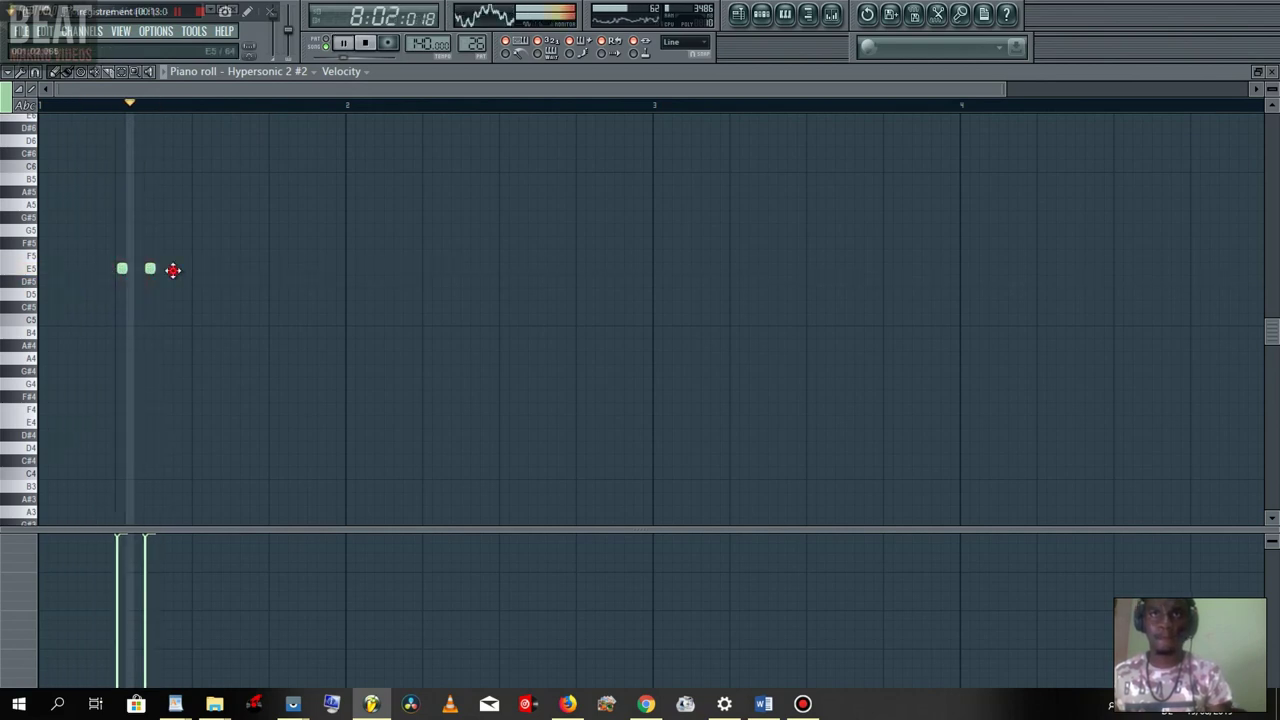
left_click(174, 269)
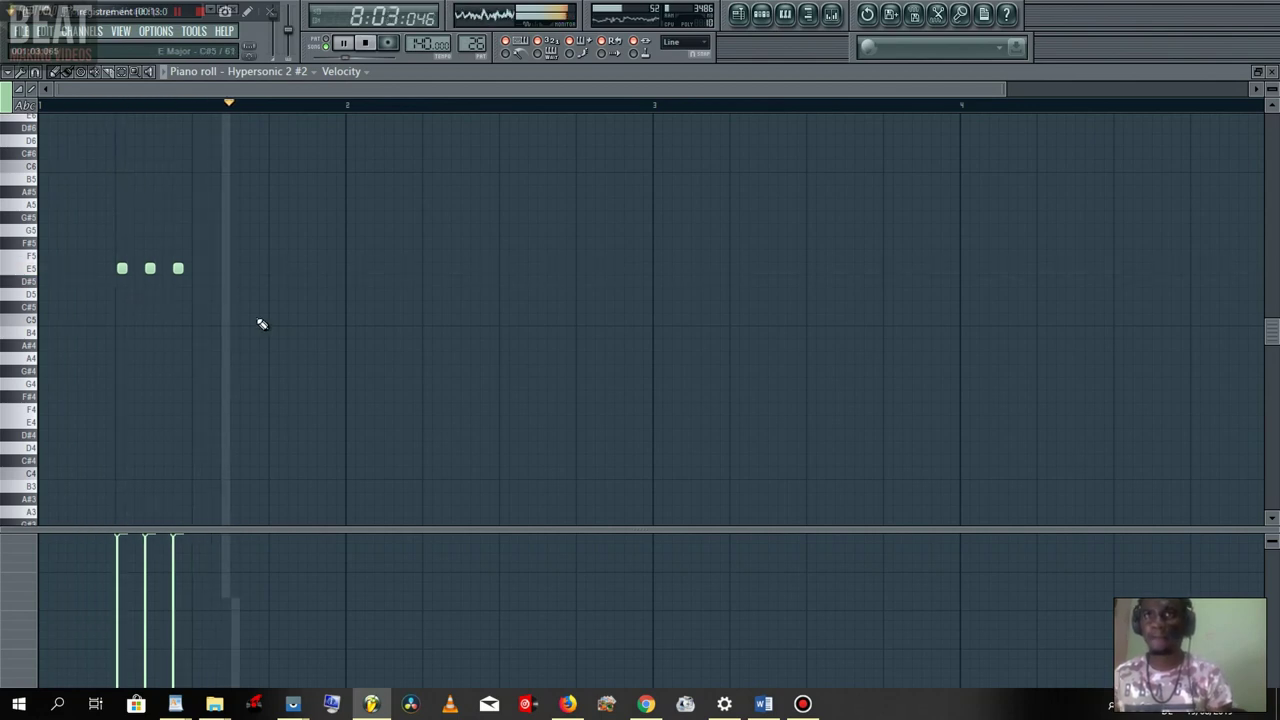
key("space")
- Audition the G4 and E4 keys, and try a short E4 note at beat 4 before removing it
left_click(35, 384)
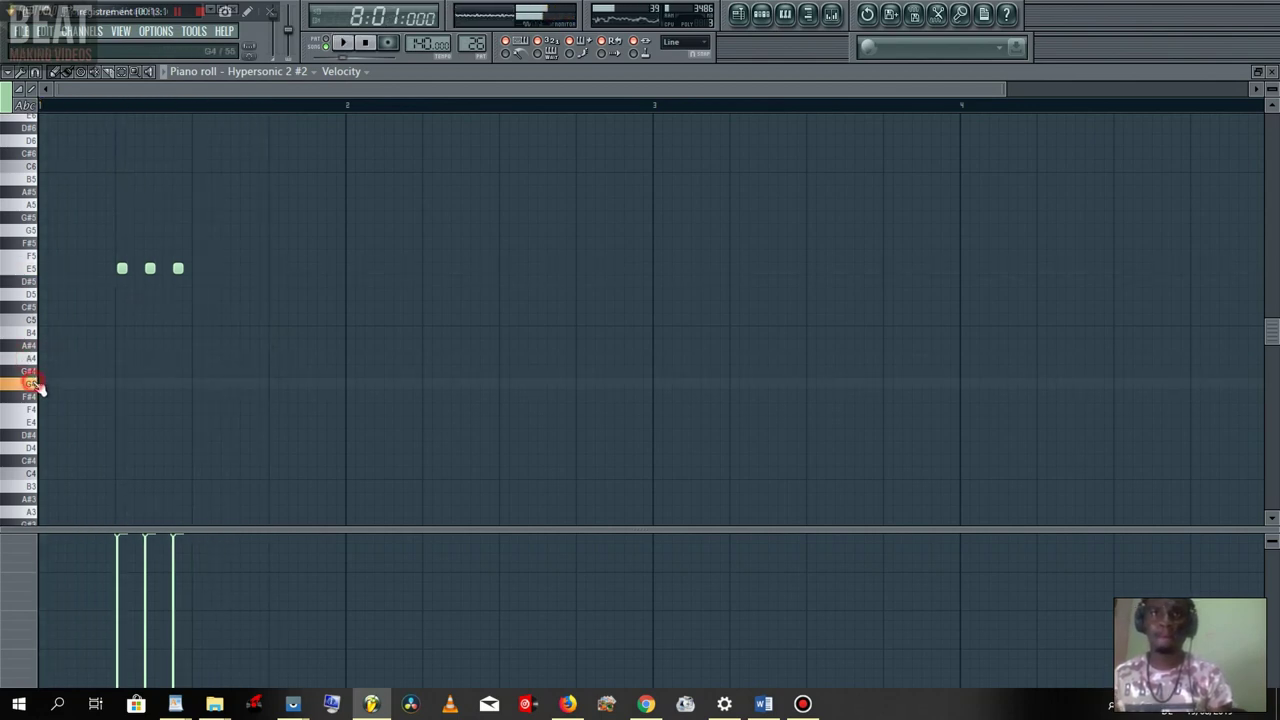
left_click(39, 427)
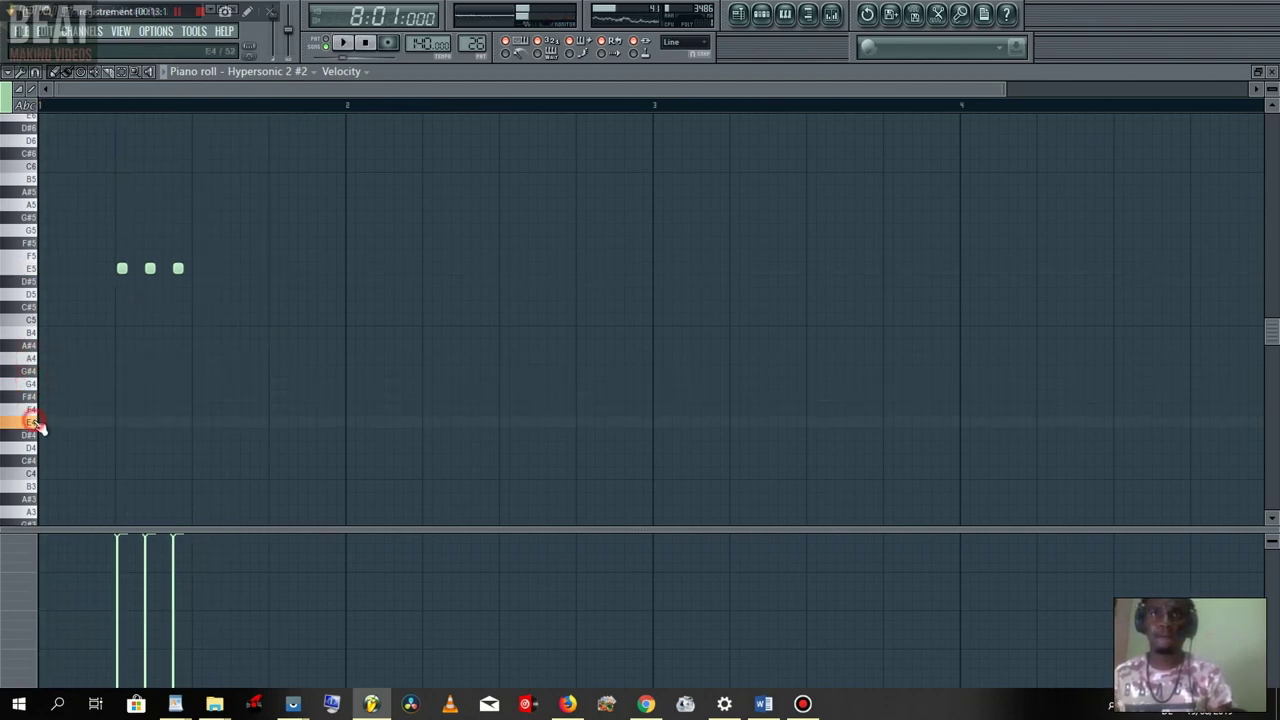
key("space")
left_click(276, 423)
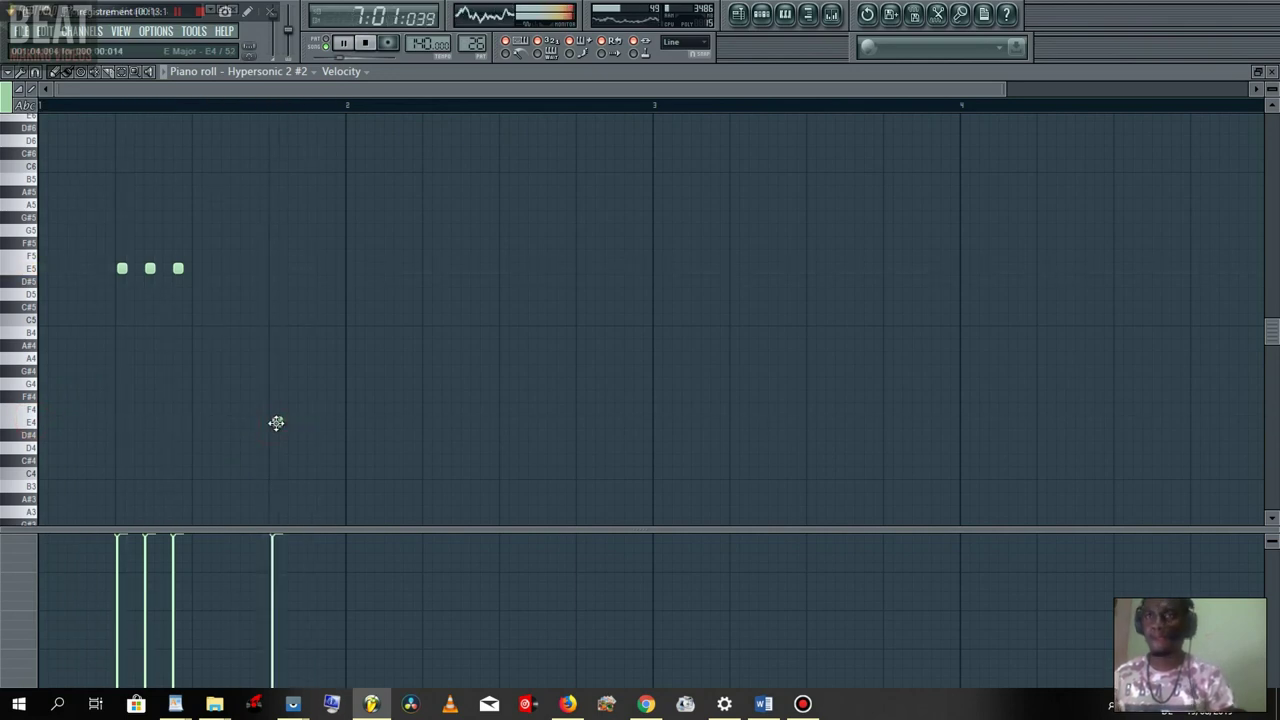
right_click(279, 425)
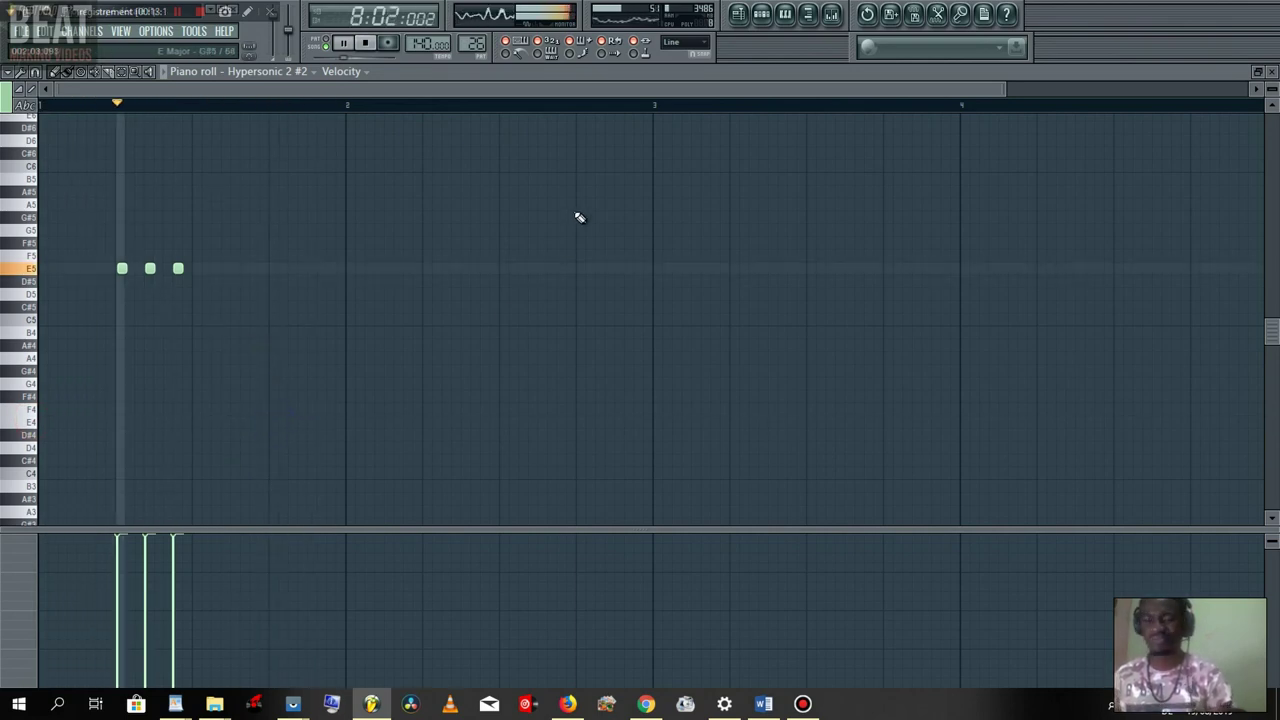
- Clear the loop selection over bars 7 and 8 in the playlist and play the transition through into the bar 9 section
left_click(757, 16)
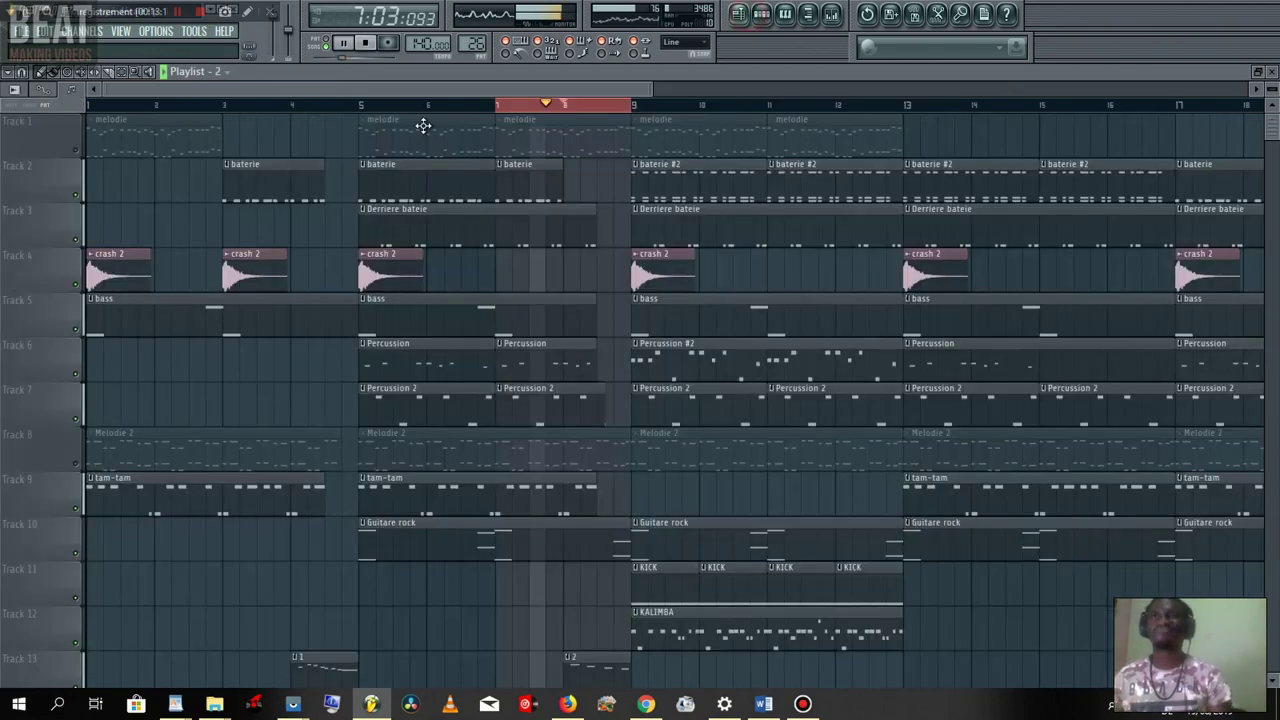
left_click(645, 125)
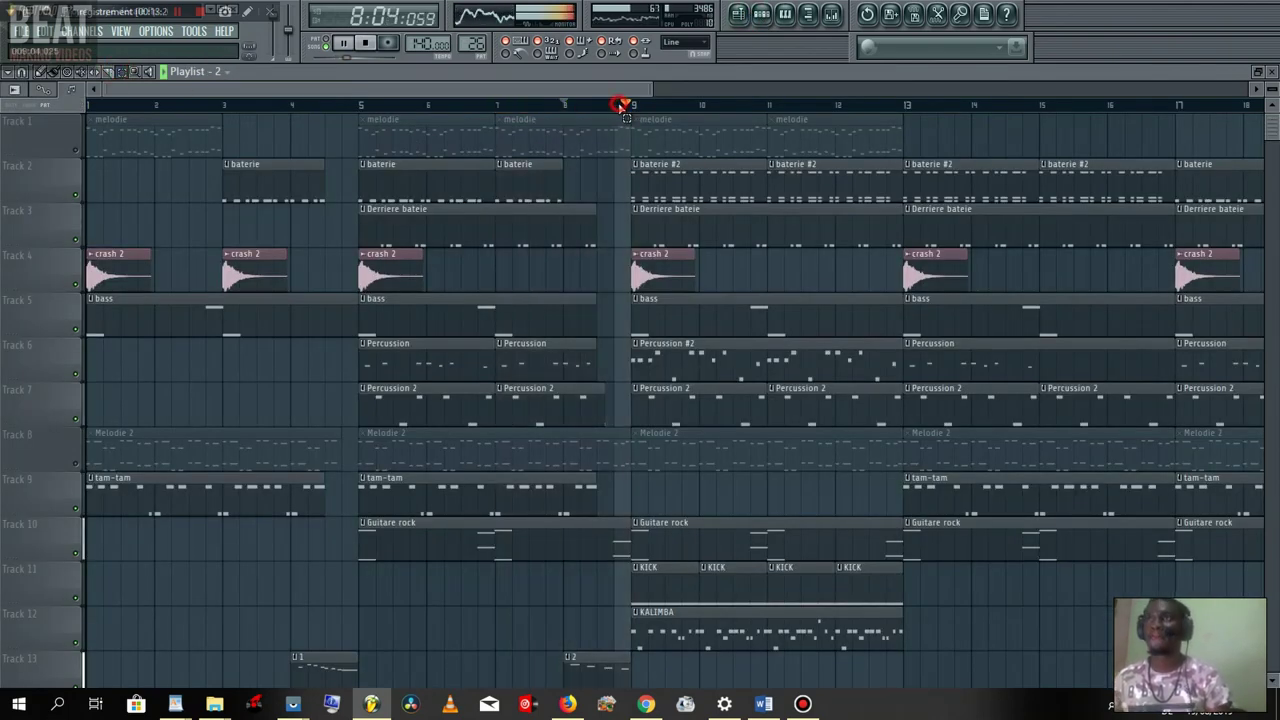
left_click(40, 74)
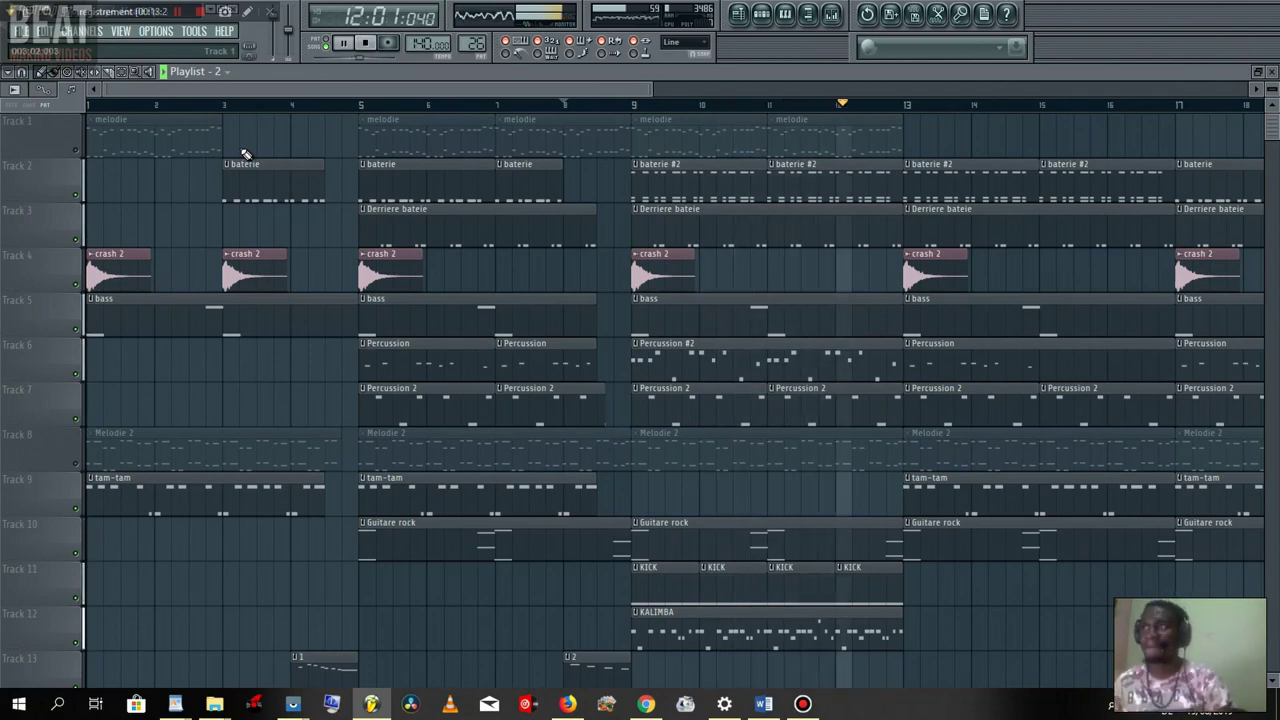
key("space")
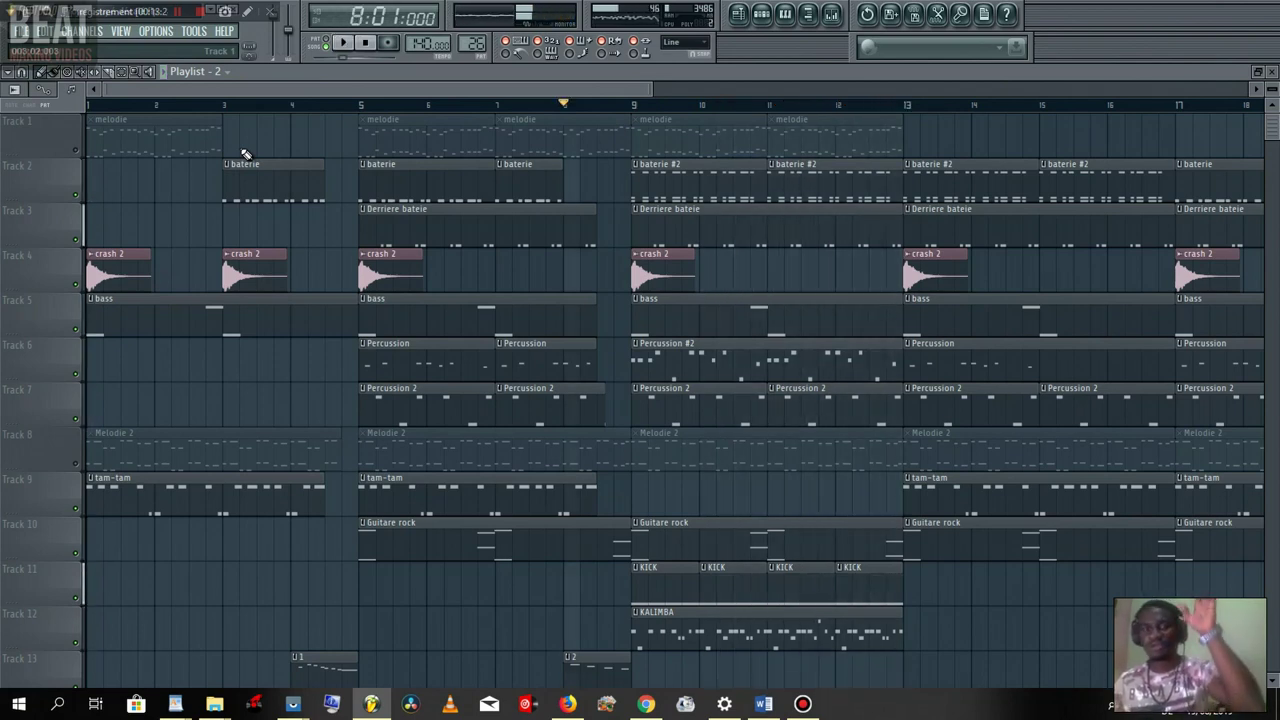